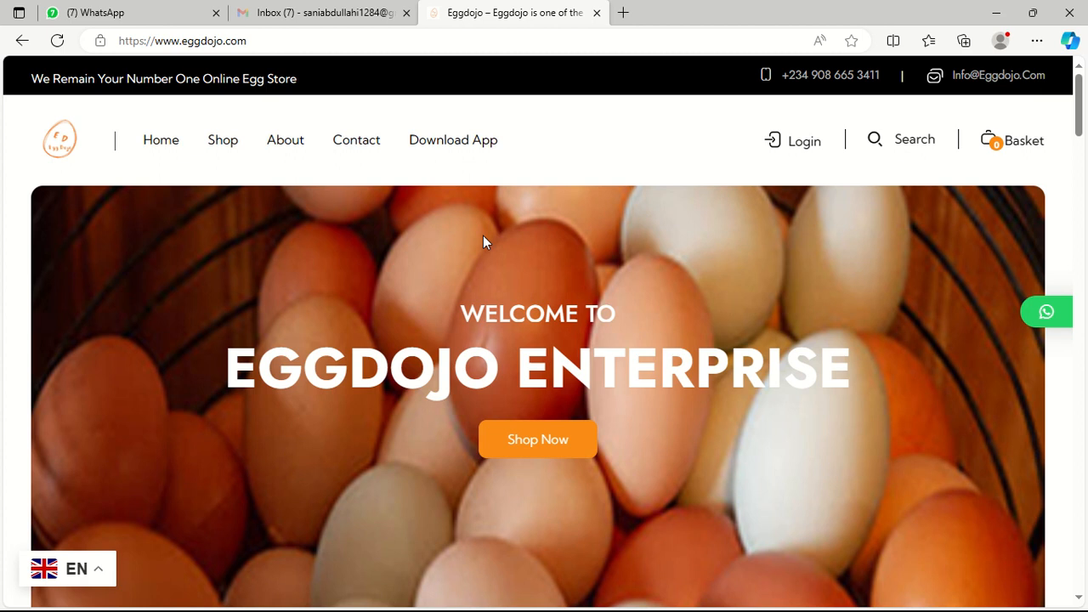
Examine the Eggdojo home page from the banner through the product listings and testimonials down to the footer.
scroll(435, 278, "down", 4)
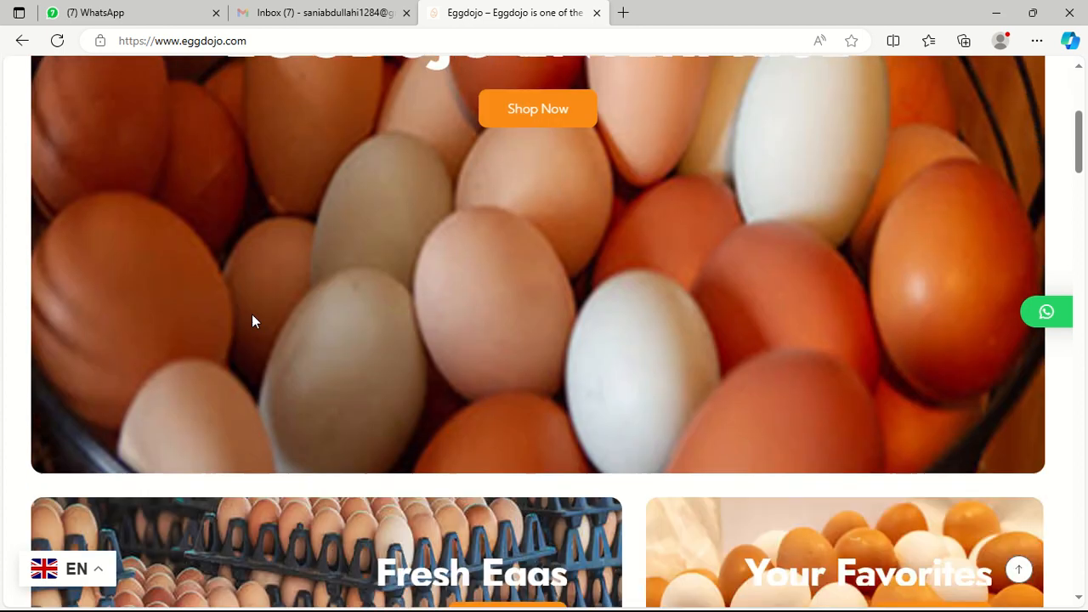
scroll(253, 318, "down", 8)
scroll(634, 382, "down", 3)
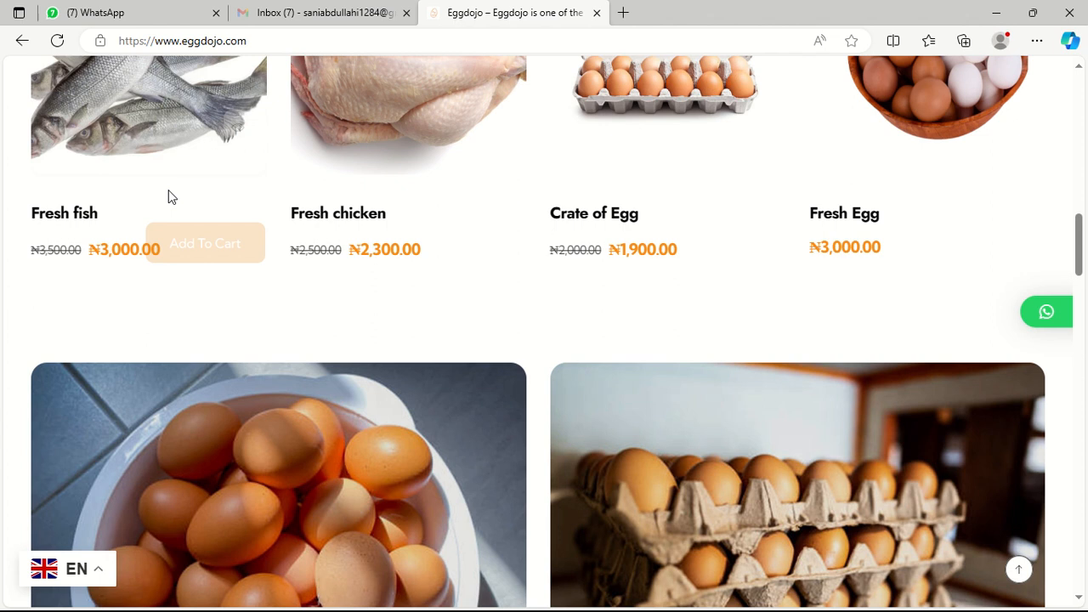
scroll(554, 389, "up", 4)
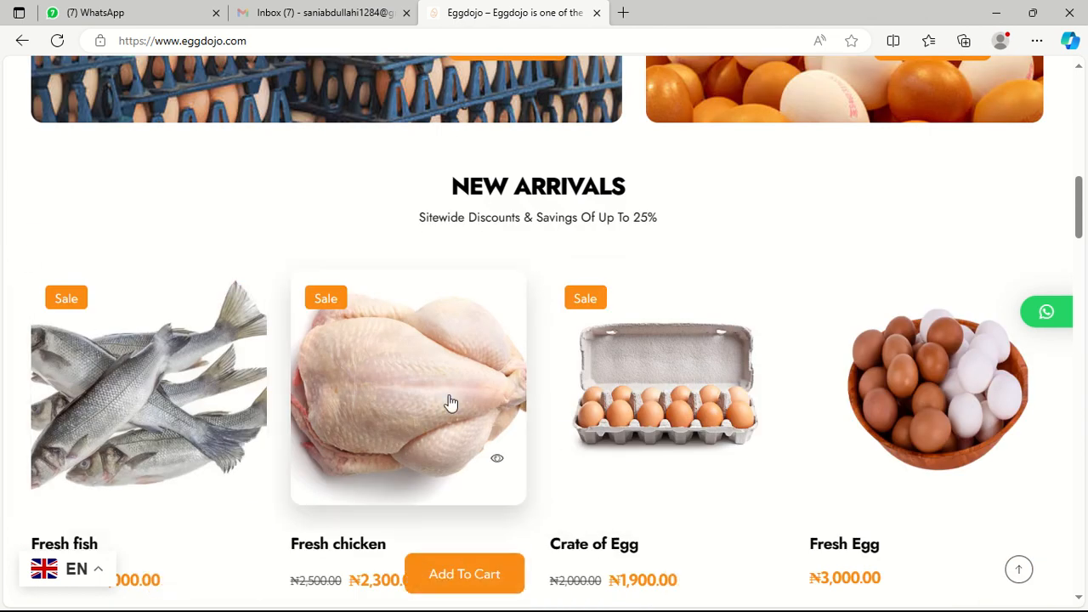
scroll(875, 349, "down", 2)
scroll(905, 370, "down", 1)
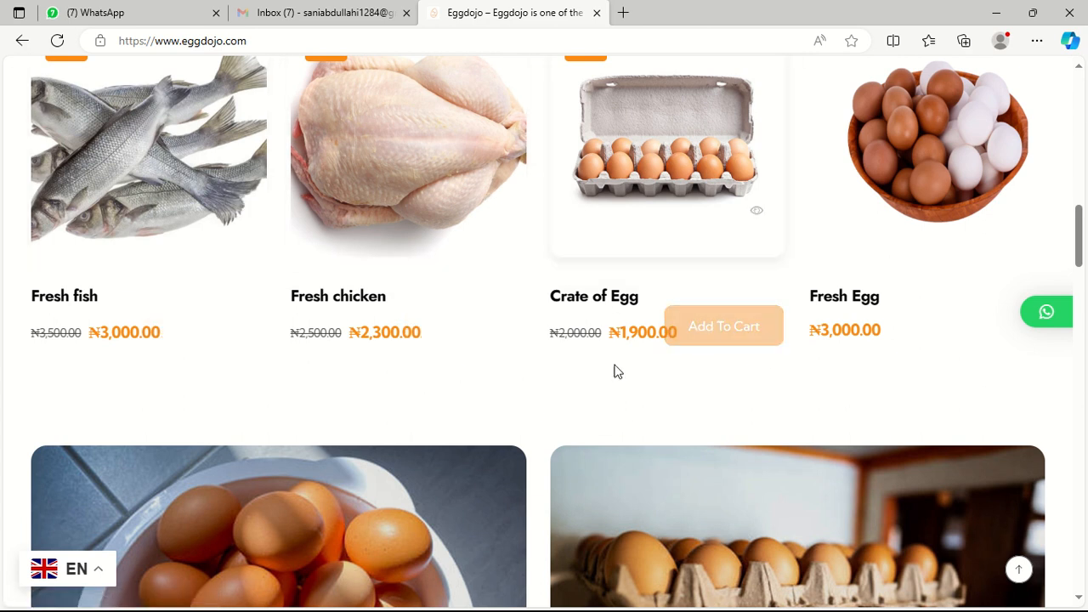
scroll(646, 357, "down", 6)
scroll(607, 299, "down", 8)
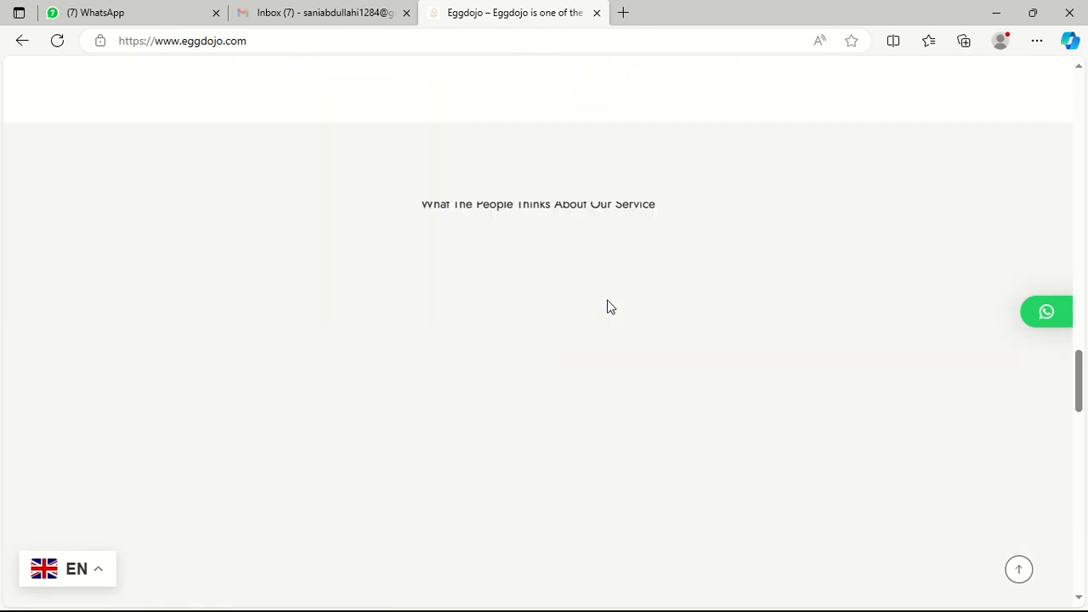
scroll(608, 298, "up", 9)
scroll(616, 301, "up", 5)
scroll(619, 293, "down", 12)
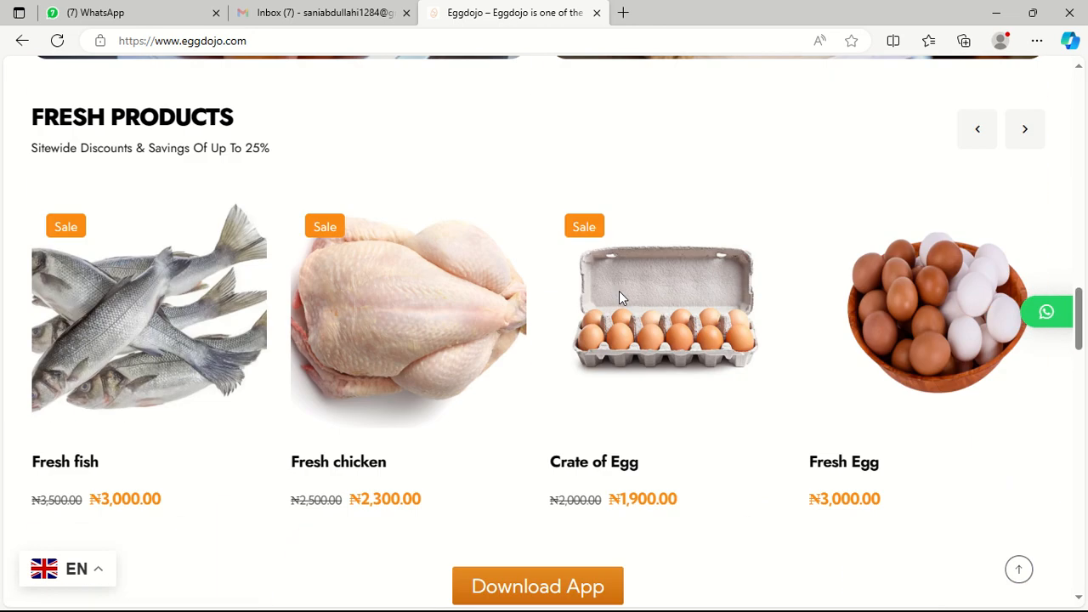
scroll(614, 293, "down", 10)
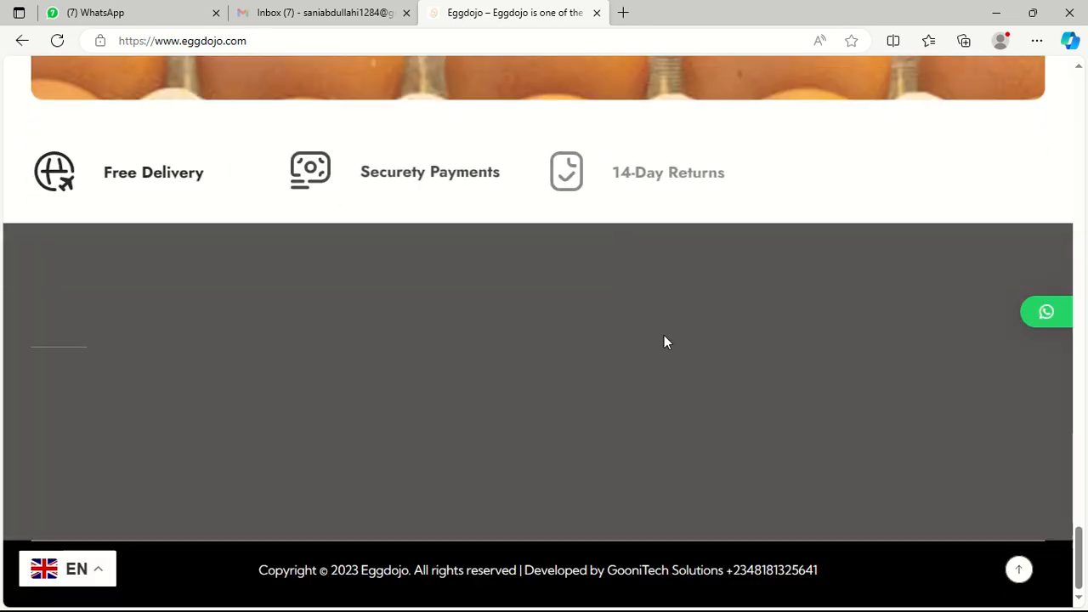
left_click(1020, 571)
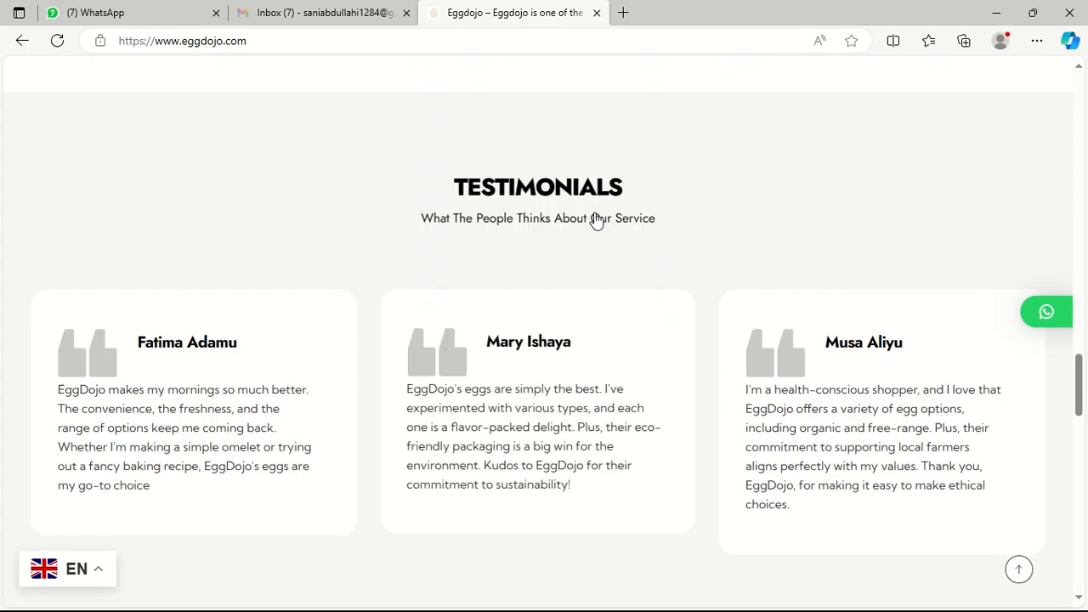
scroll(189, 208, "down", 12)
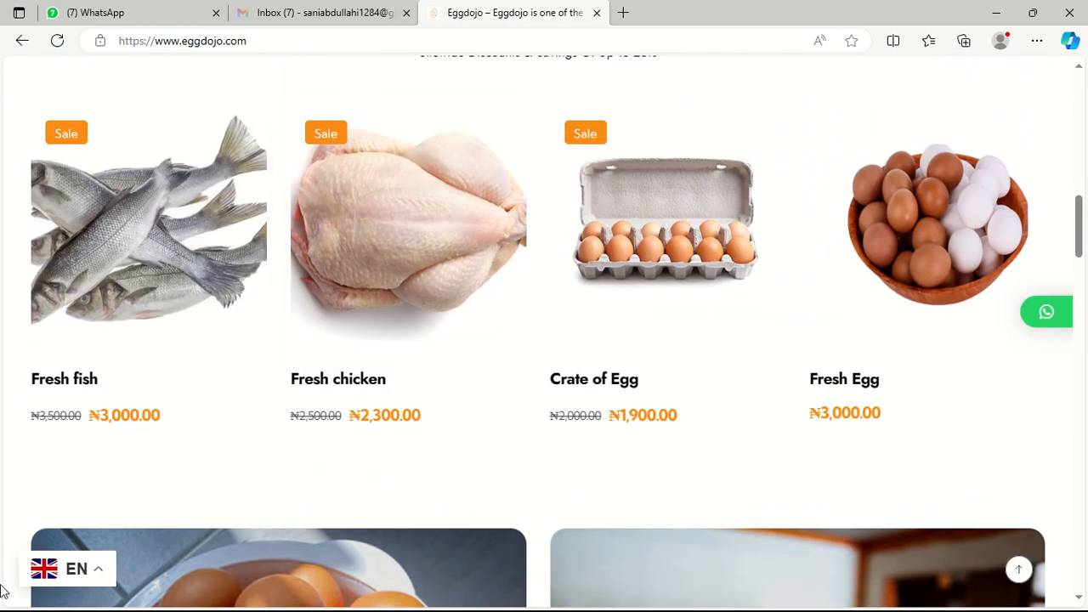
Switch the Eggdojo site language to Arabic and review the translated home page.
left_click(59, 576)
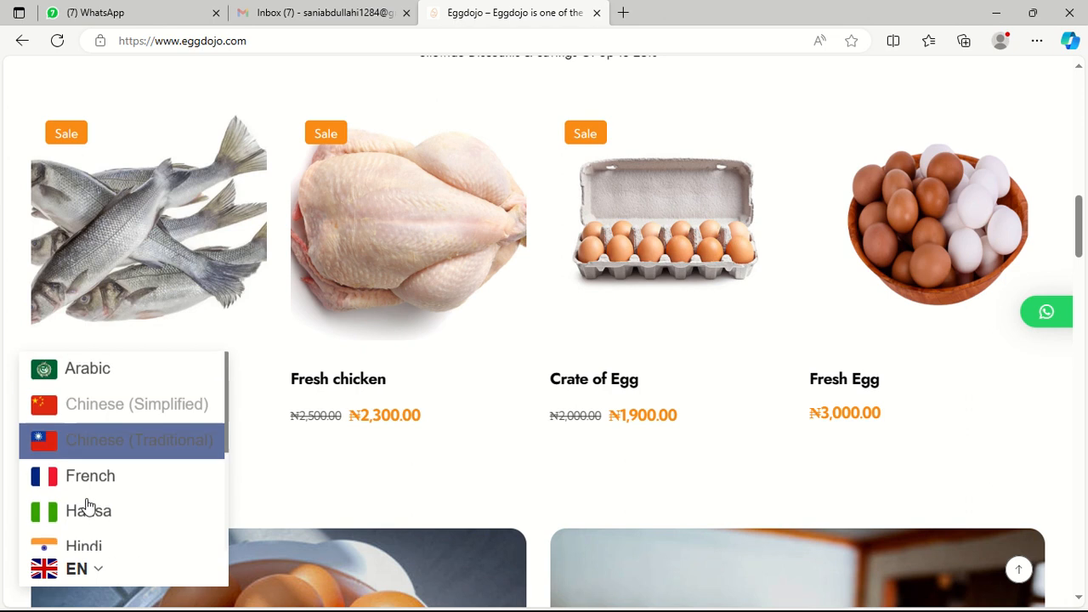
scroll(527, 402, "up", 12)
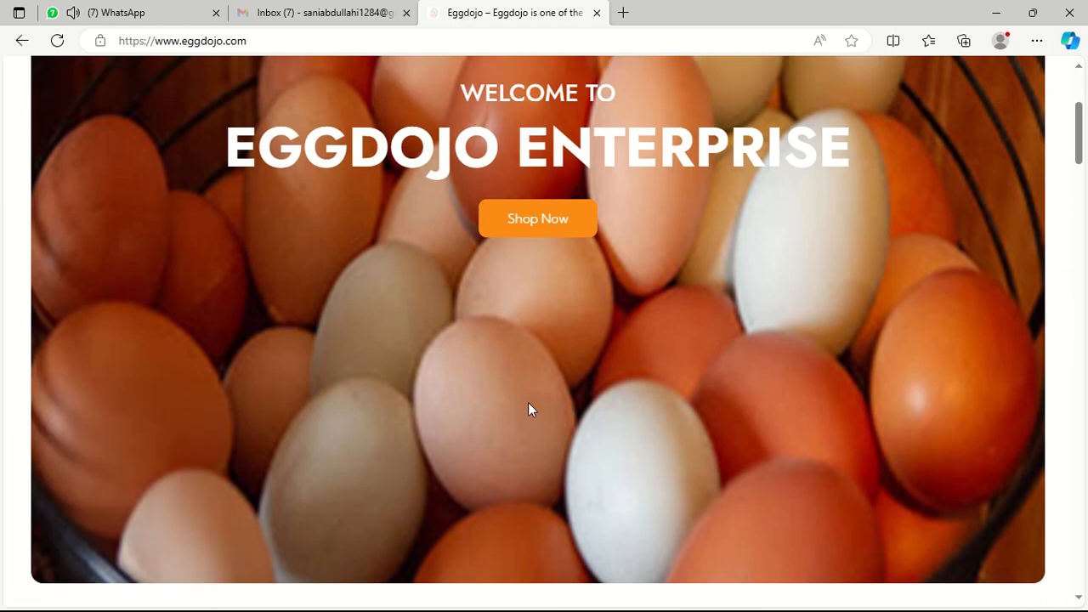
left_click(109, 373)
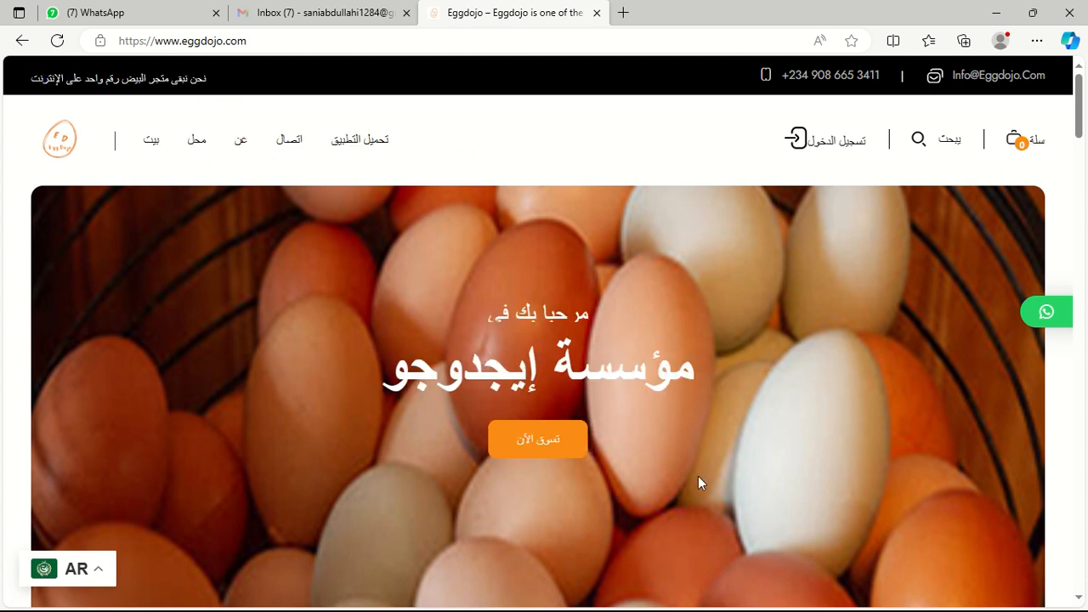
scroll(697, 481, "down", 15)
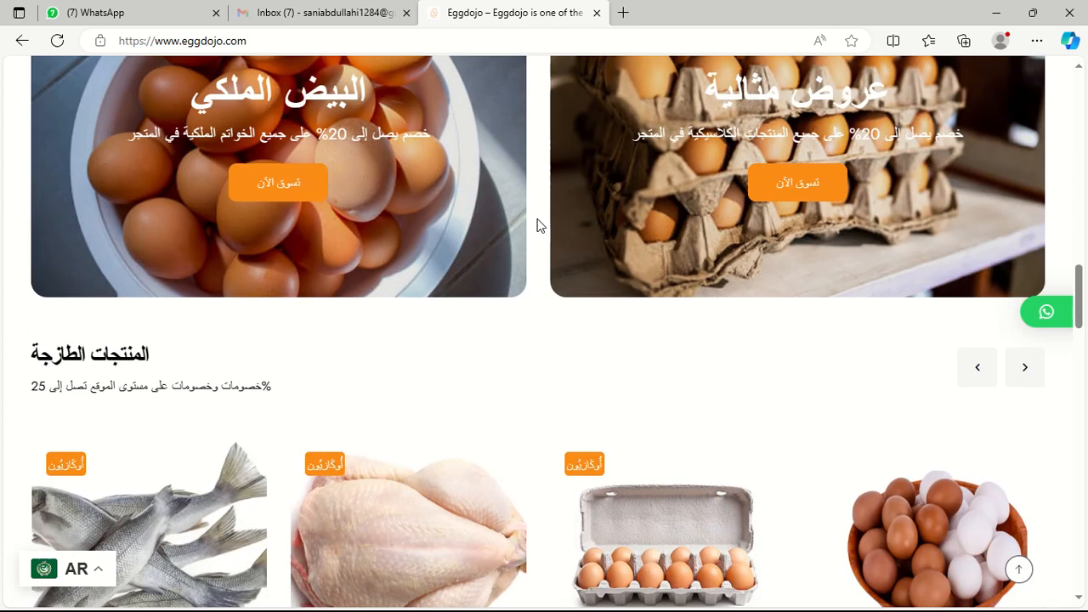
scroll(537, 225, "down", 5)
scroll(759, 411, "down", 12)
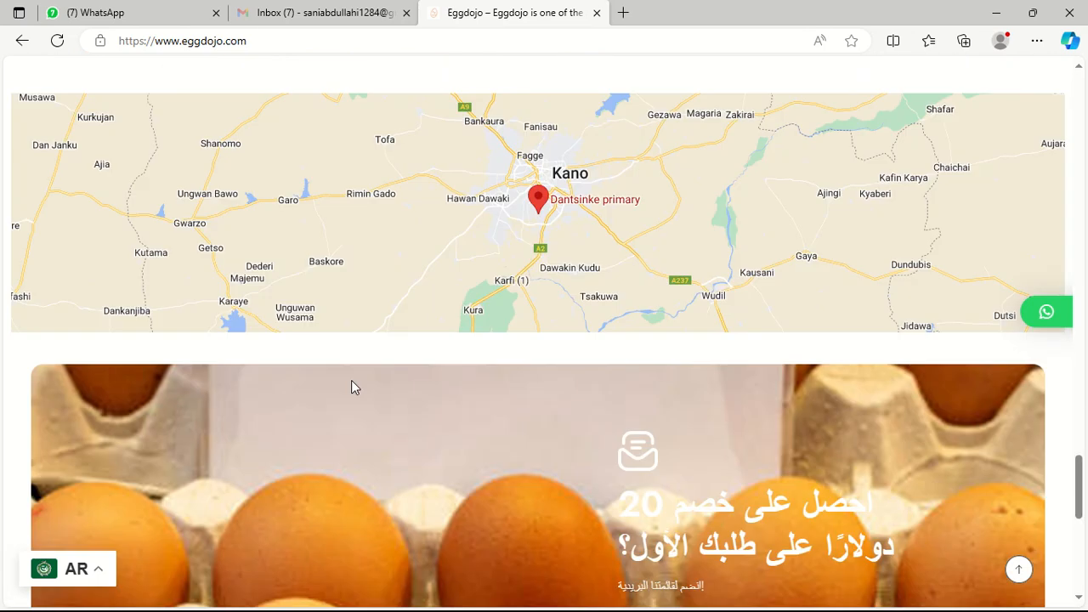
Change the site language to Hausa and look over the translated home page.
left_click(99, 572)
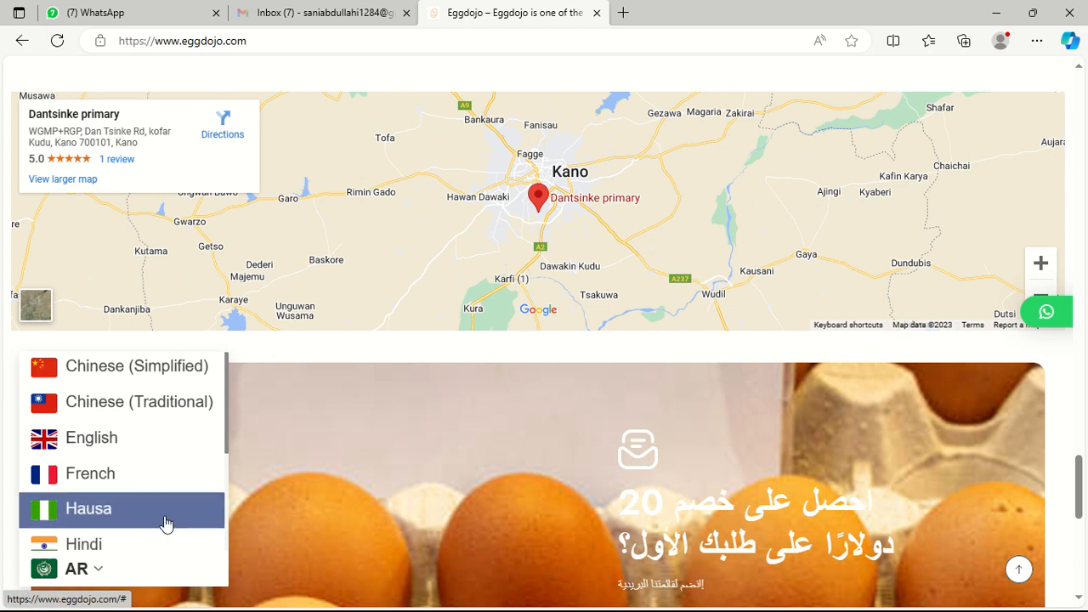
scroll(161, 520, "down", 1)
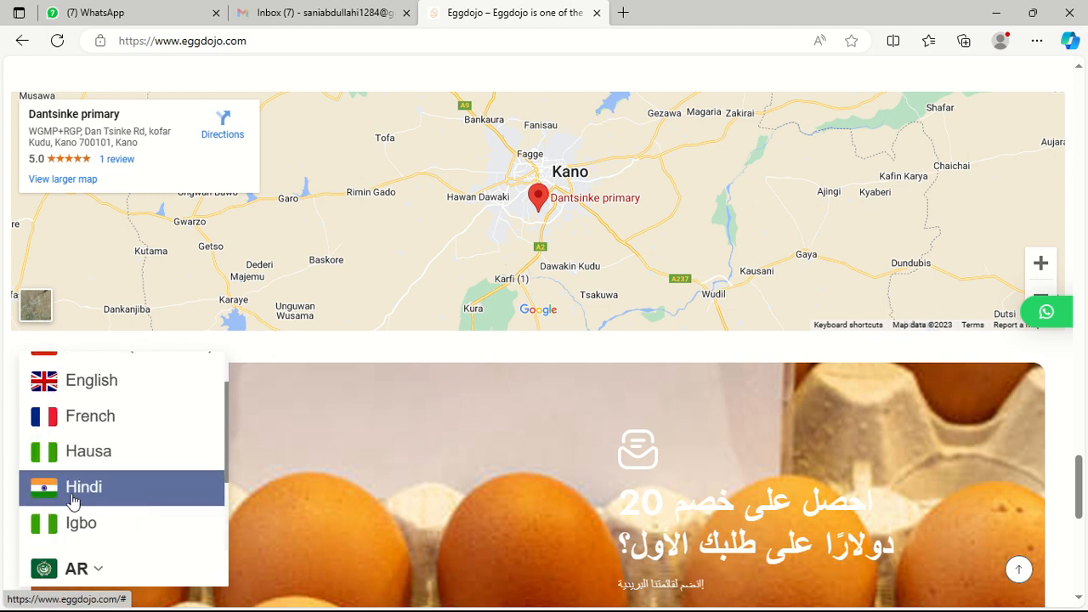
scroll(128, 501, "down", 1)
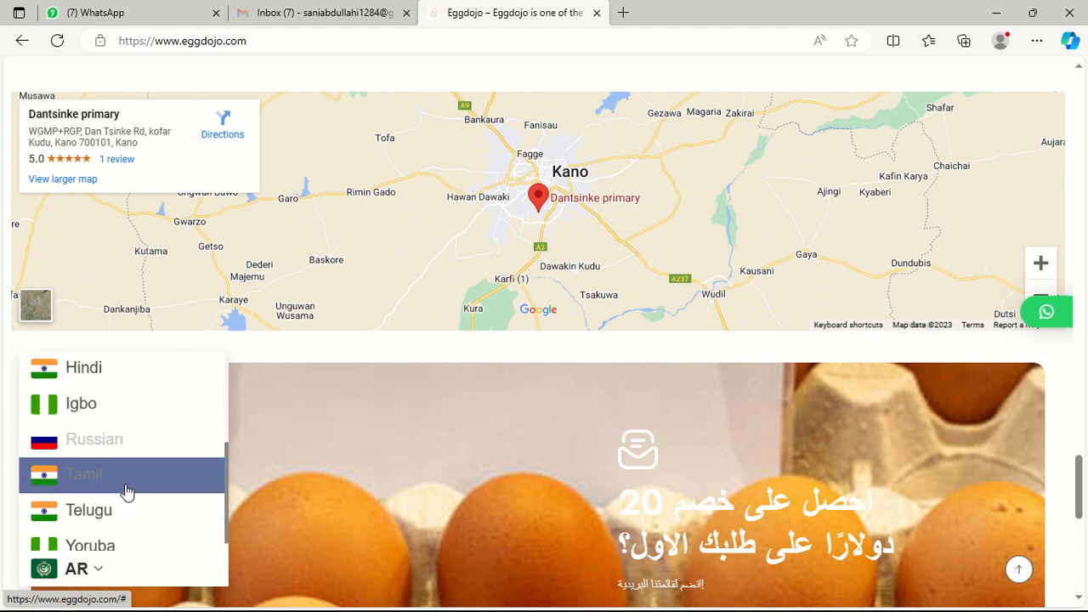
scroll(127, 491, "up", 1)
left_click(119, 457)
scroll(668, 420, "up", 4)
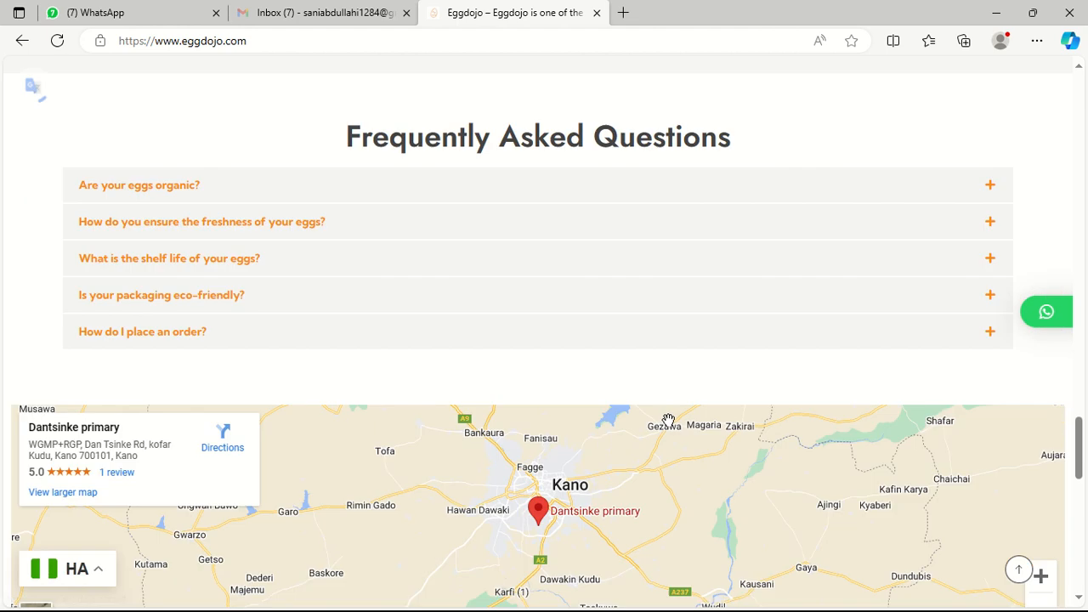
scroll(668, 420, "up", 10)
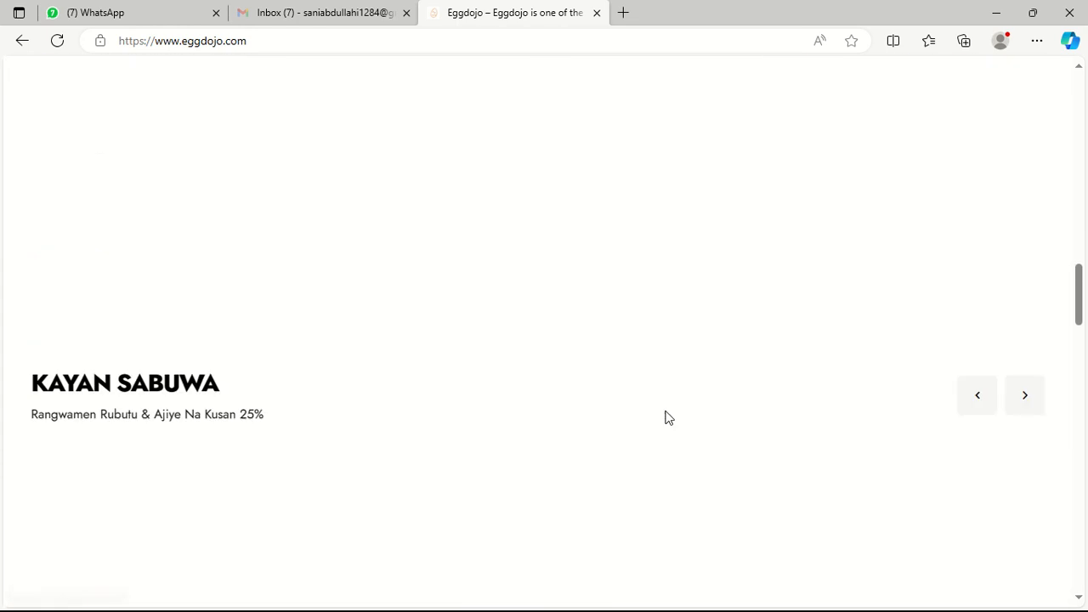
scroll(668, 419, "up", 10)
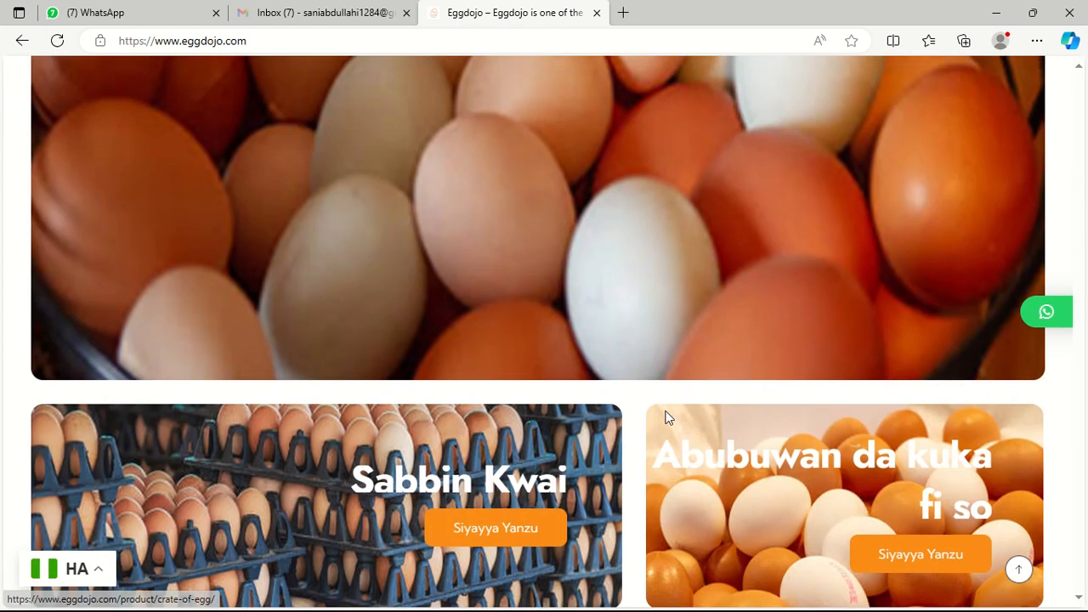
scroll(666, 416, "up", 5)
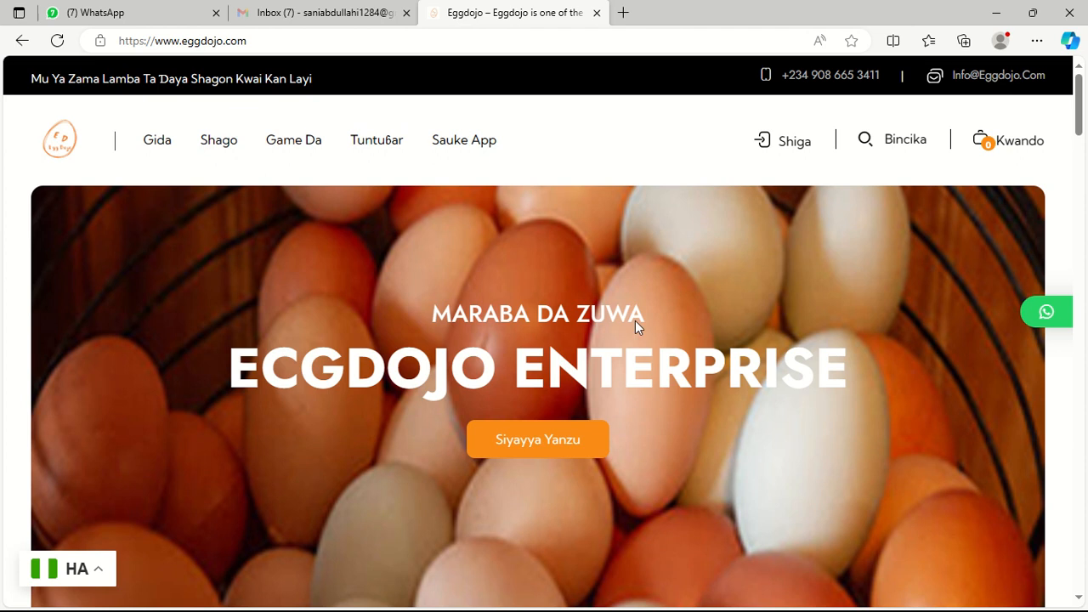
scroll(493, 492, "down", 10)
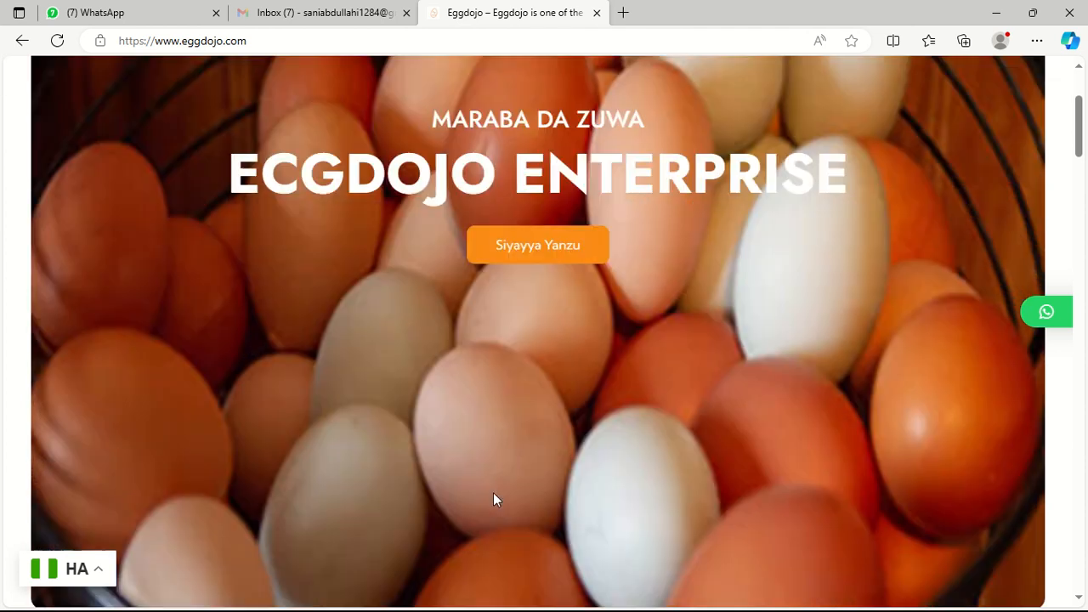
scroll(262, 488, "up", 1)
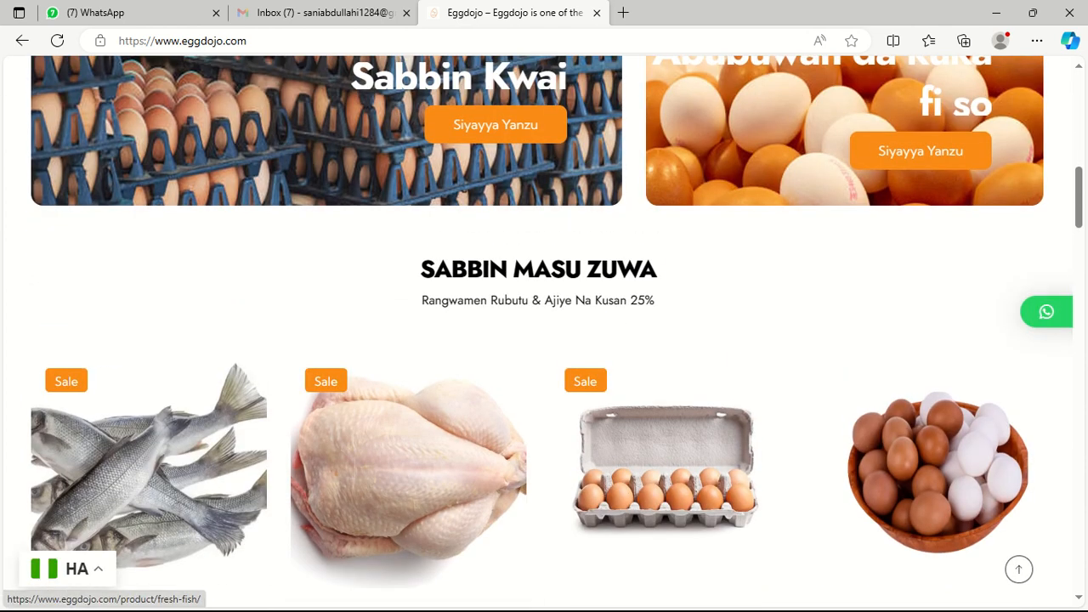
Set the site language back to English and look over the home page's products and promotional banners.
left_click(85, 578)
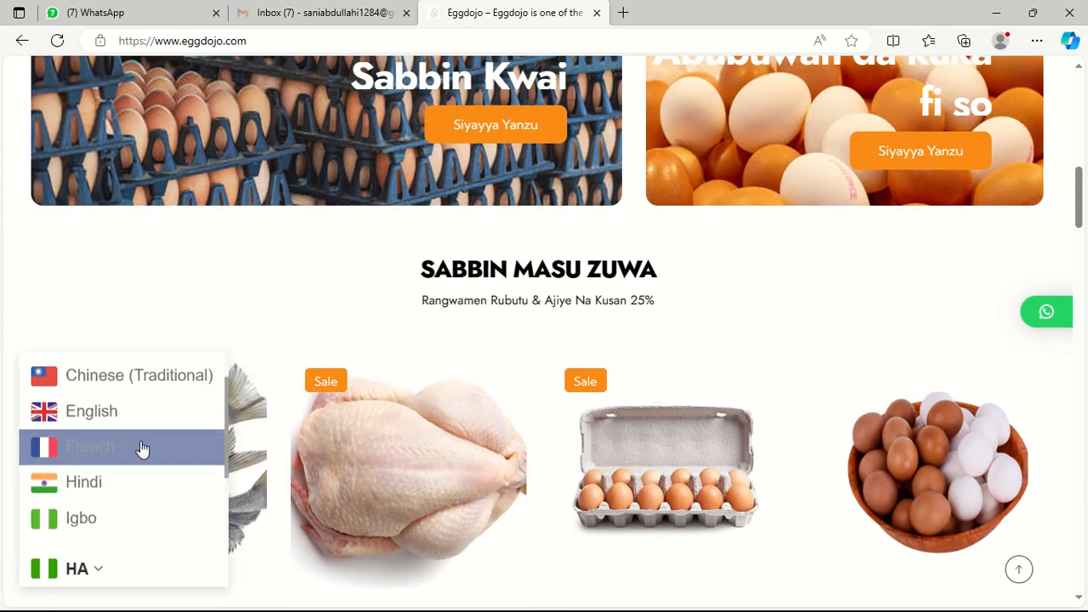
left_click(93, 413)
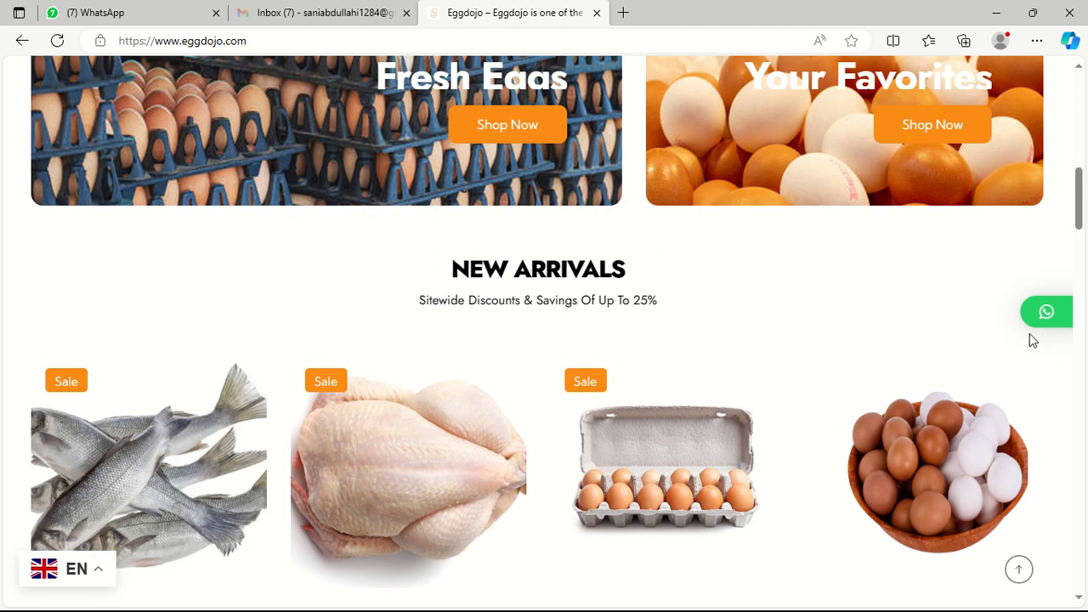
scroll(888, 369, "up", 10)
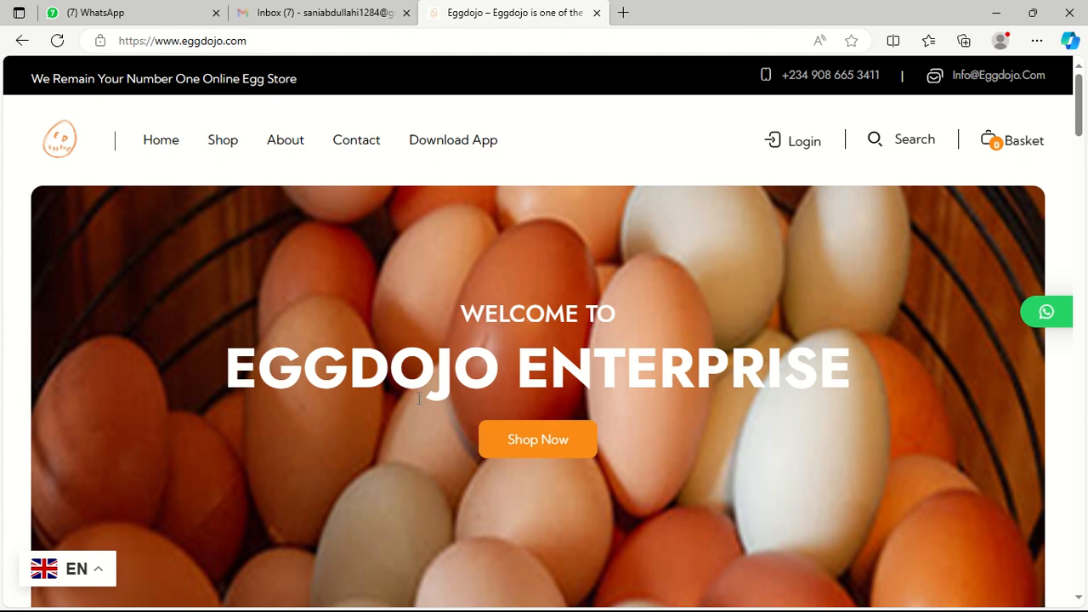
scroll(554, 400, "down", 15)
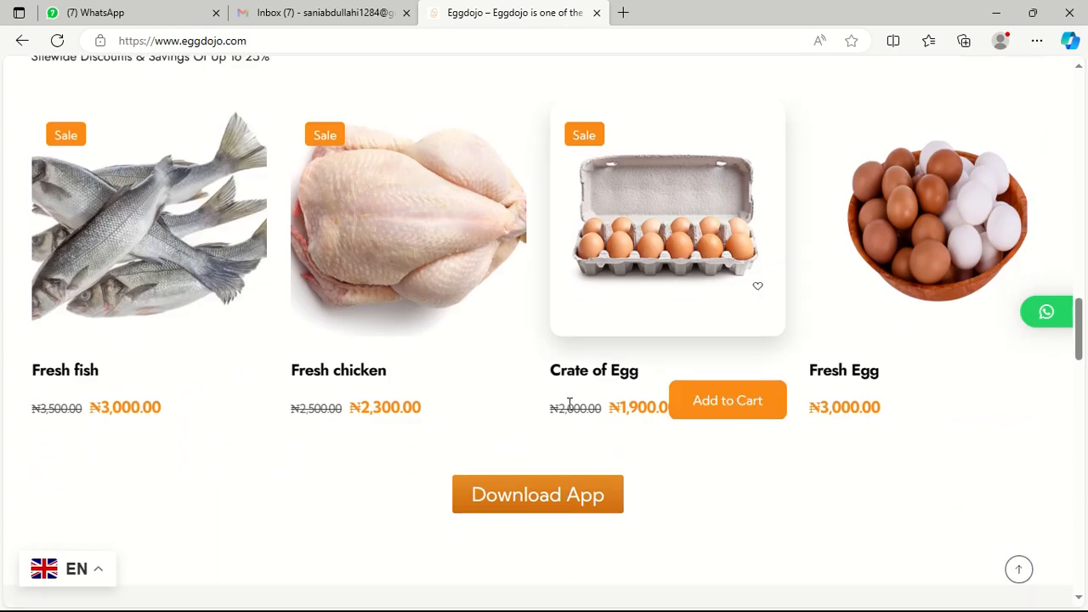
scroll(642, 361, "up", 10)
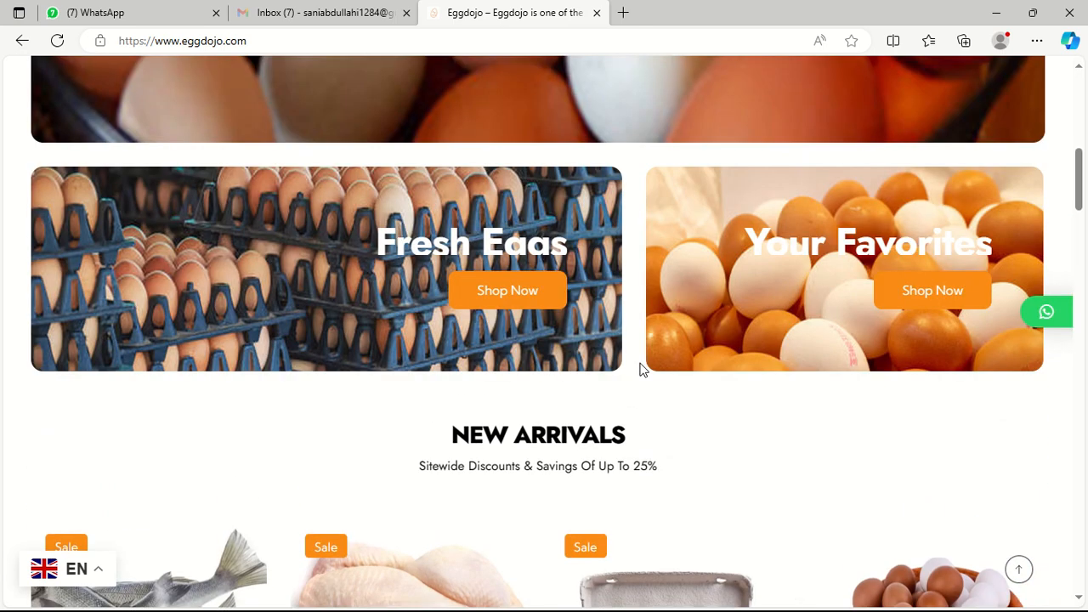
Open webintoapp.com in a new browser tab and go to its author registration page.
left_click(623, 13)
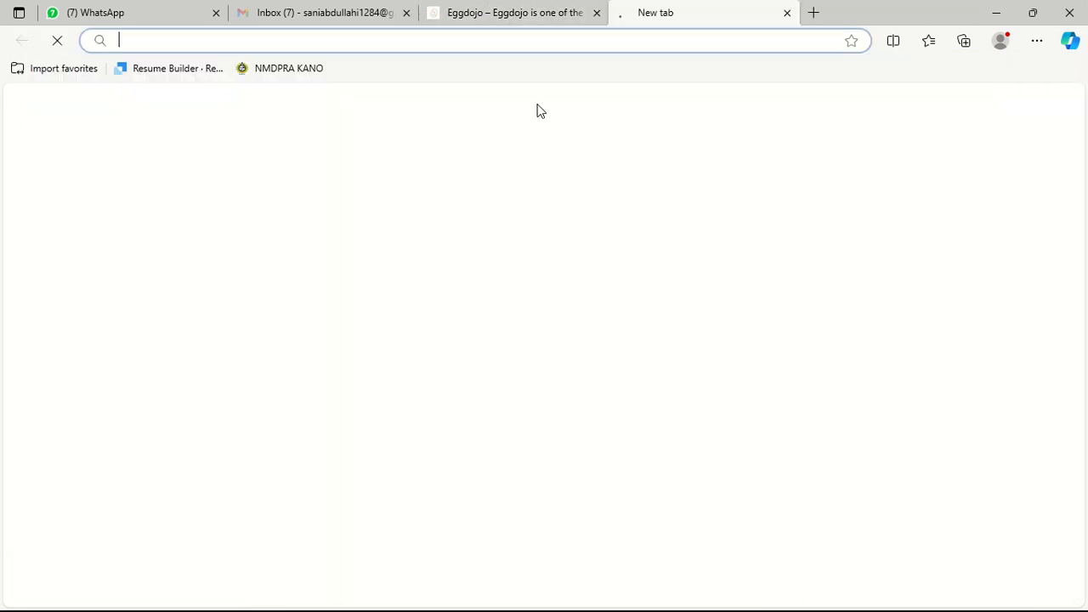
left_click(297, 36)
type("w")
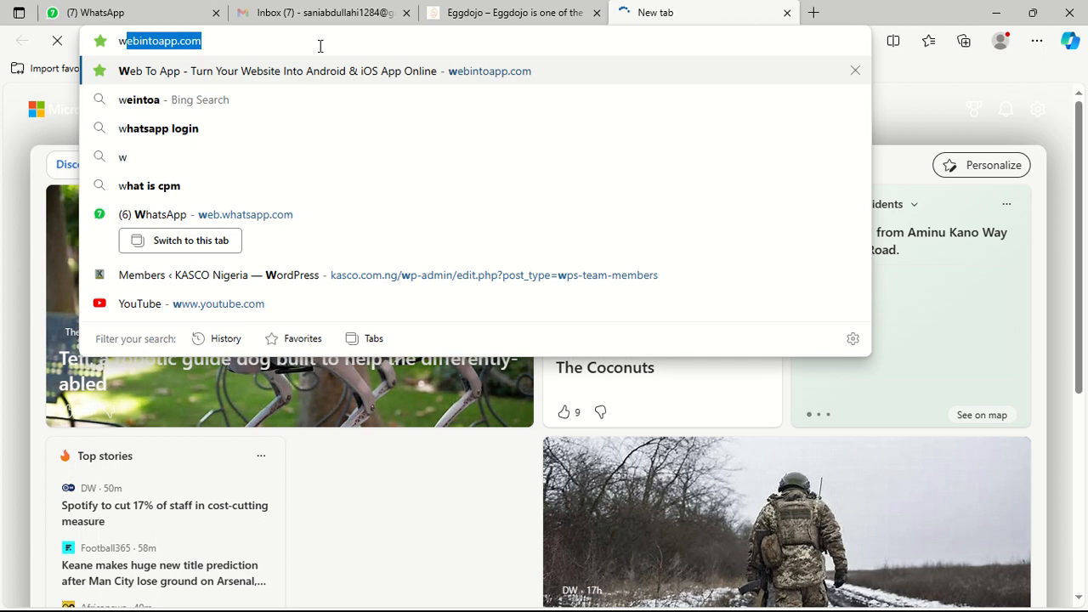
type("e")
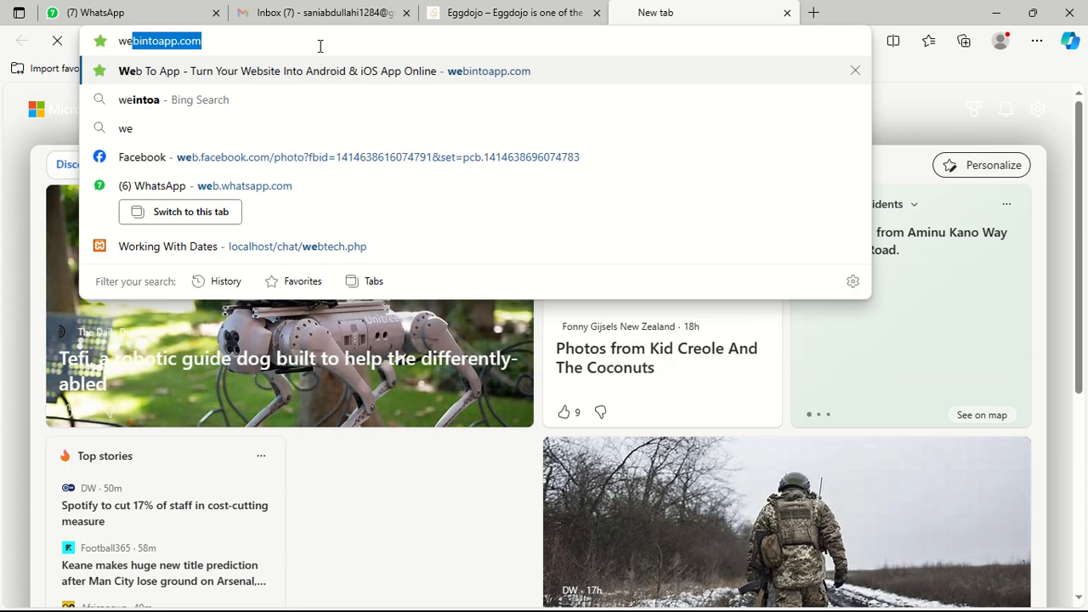
key("Right")
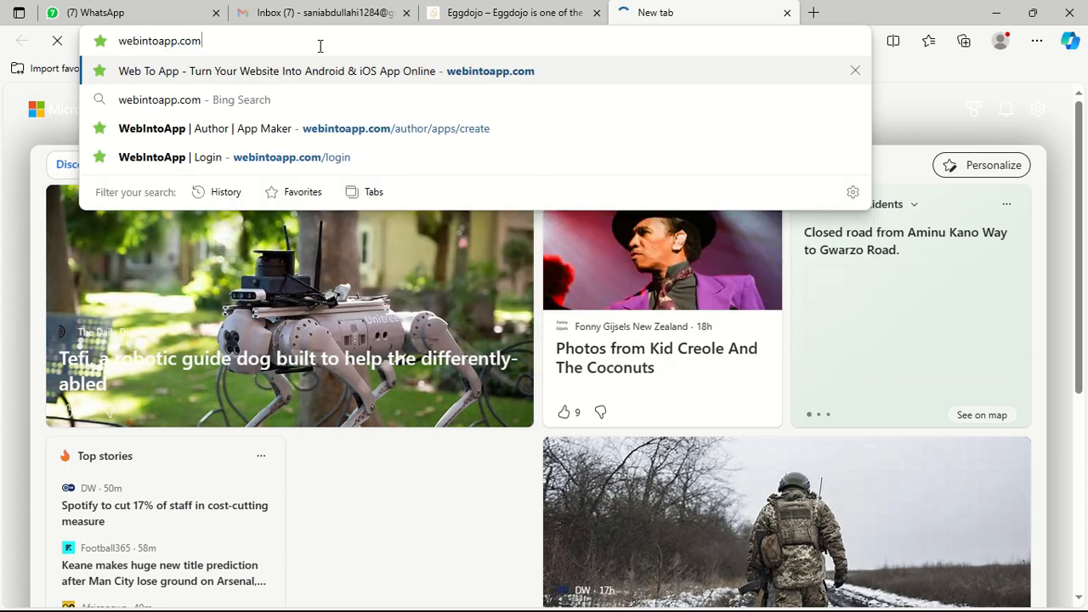
key("Return")
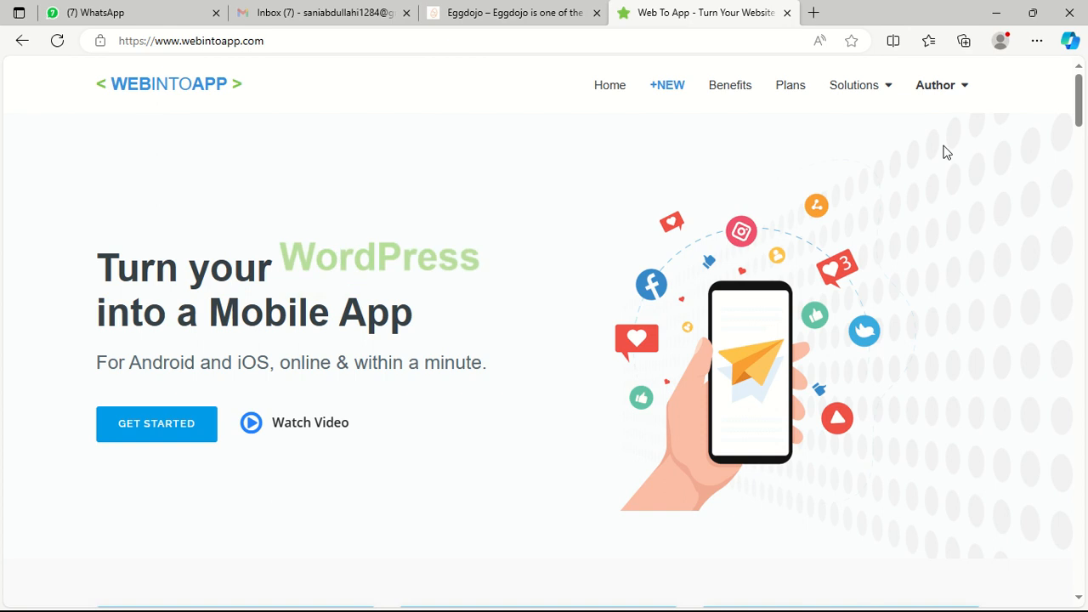
mouse_move(952, 114)
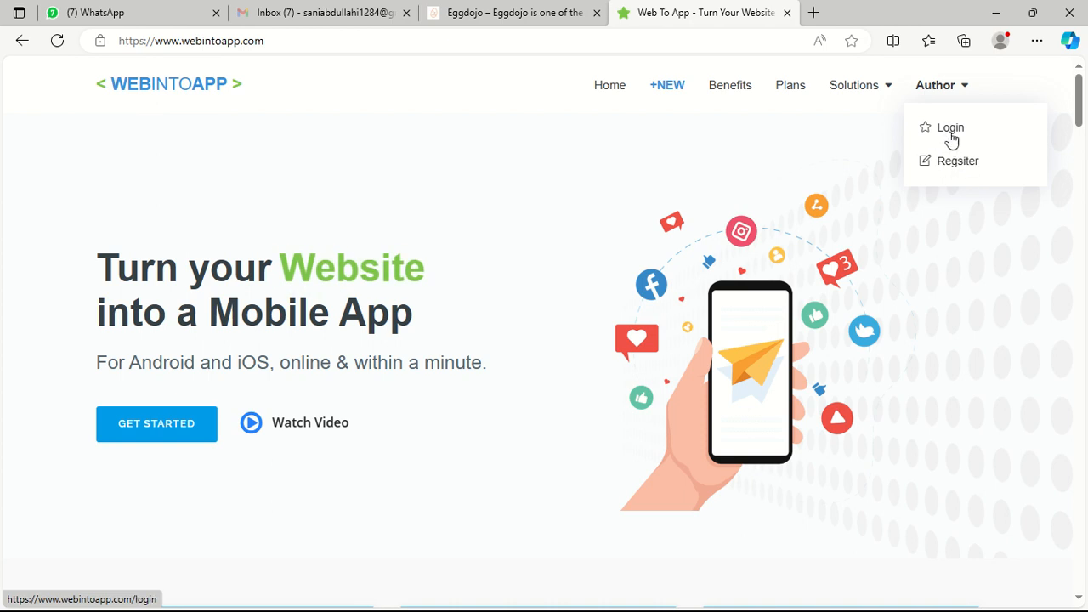
left_click(957, 167)
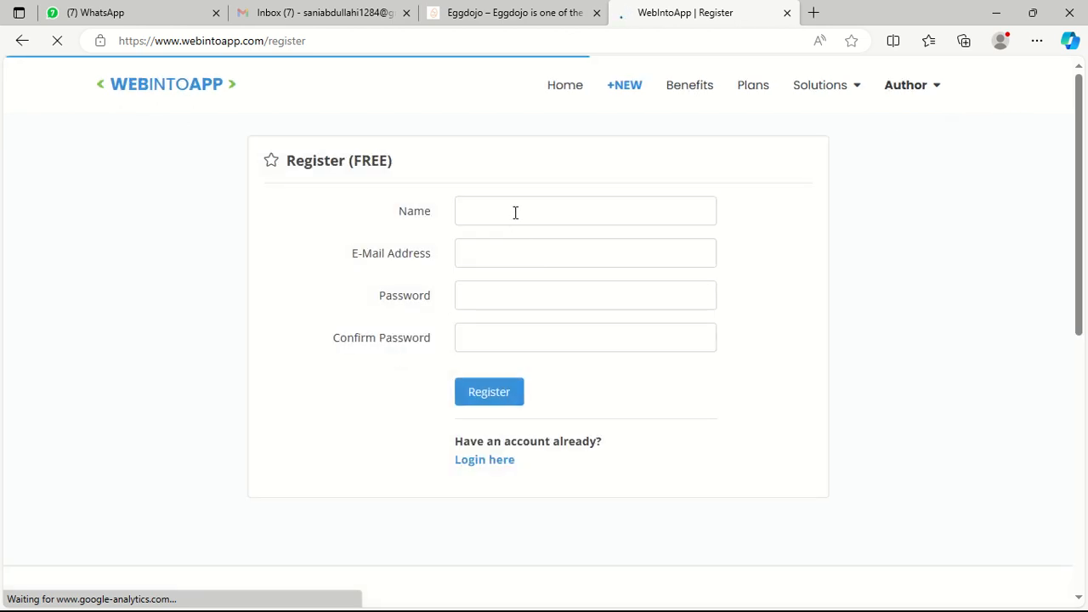
Fill in the registration form's name and e-mail address from saved info, correcting the number in the e-mail address.
left_click(516, 211)
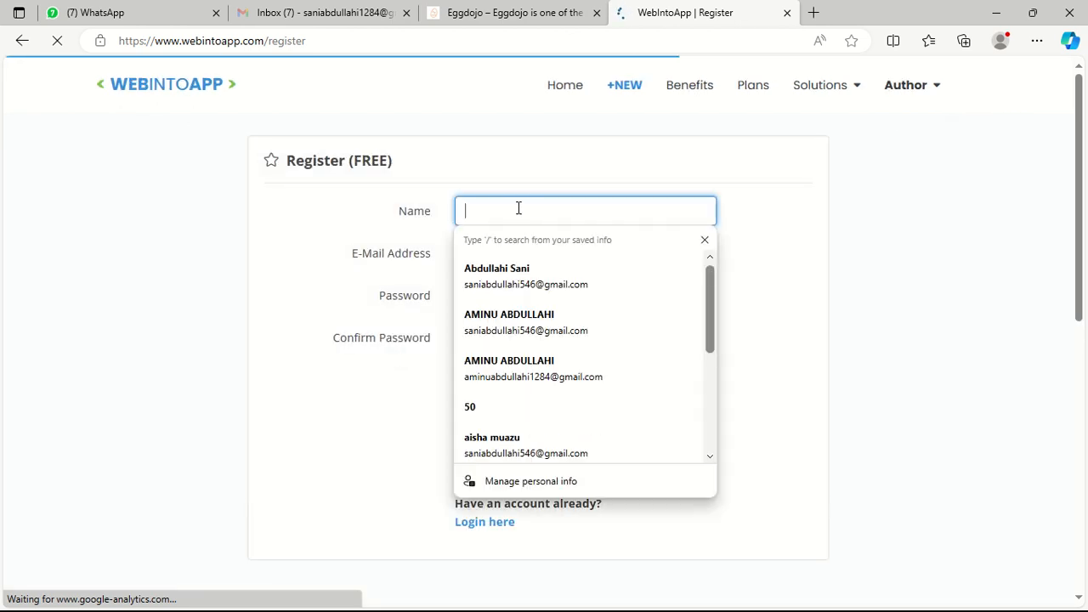
left_click(545, 272)
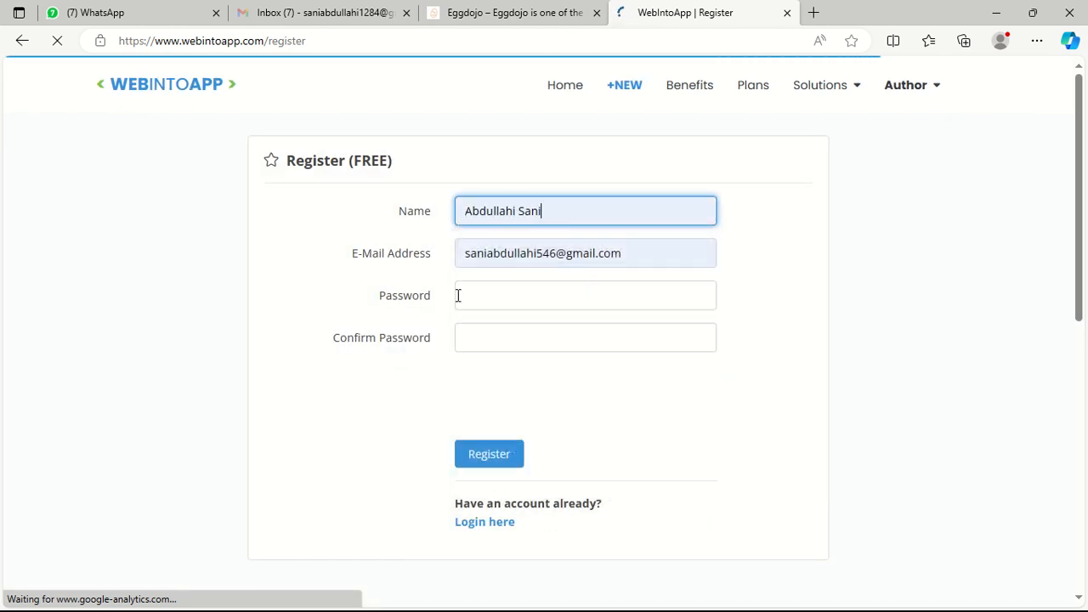
left_click(579, 253)
key("BackSpace")
key("BackSpace")
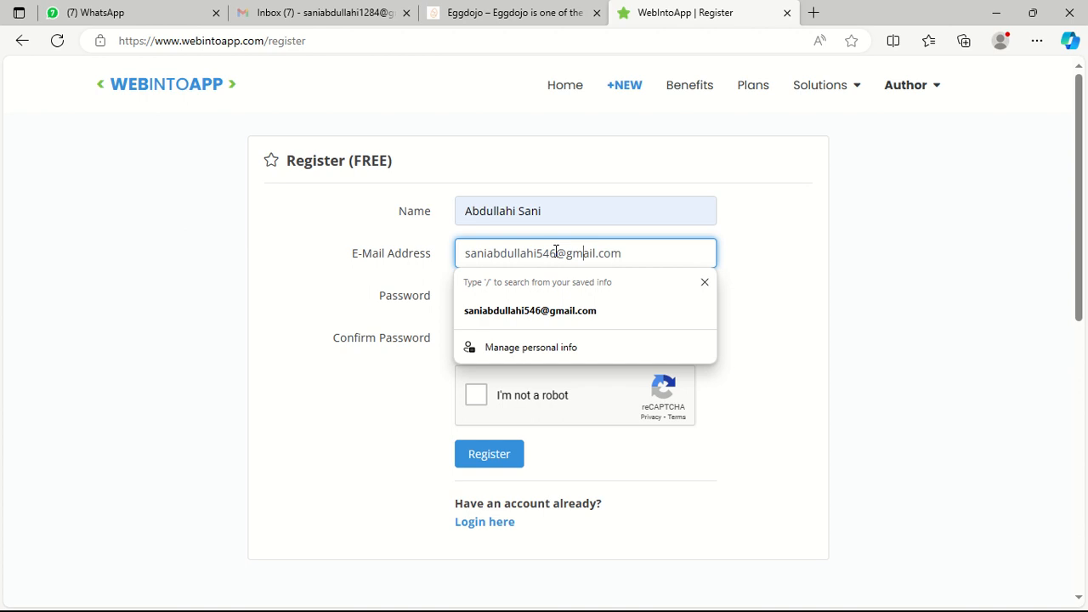
key("BackSpace")
key("BackSpace")
key("BackSpace")
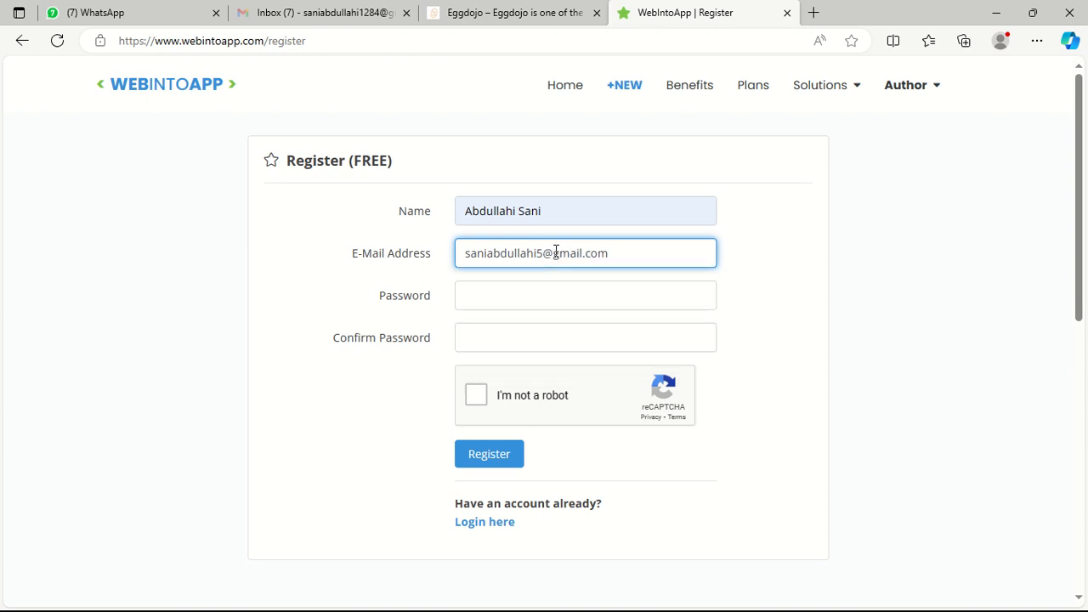
type("1284")
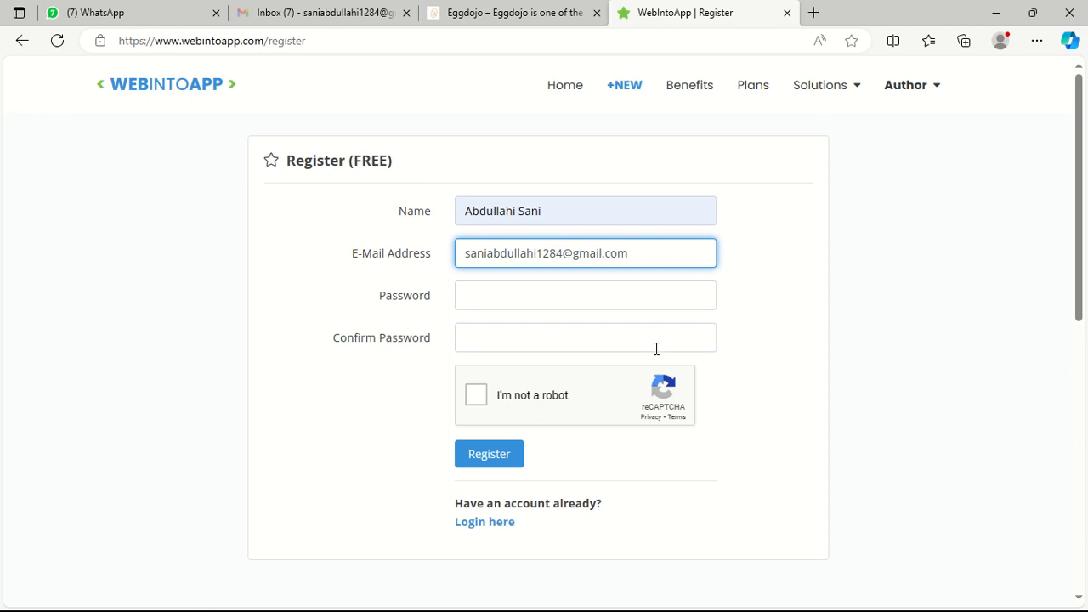
Enter and confirm the account password, complete the "I'm not a robot" check and submit the registration.
left_click(520, 292)
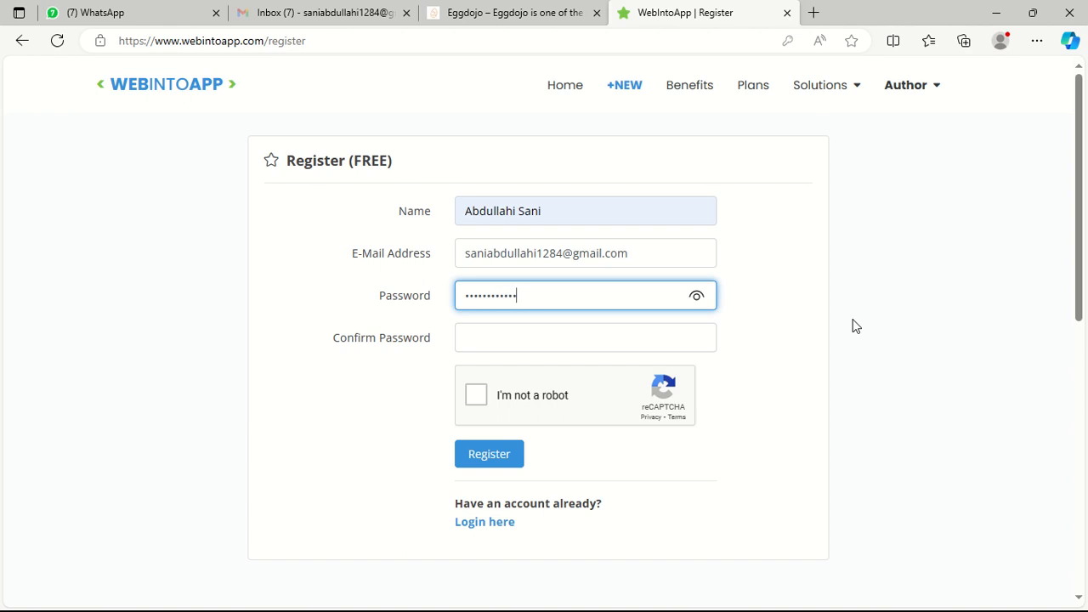
left_click(542, 334)
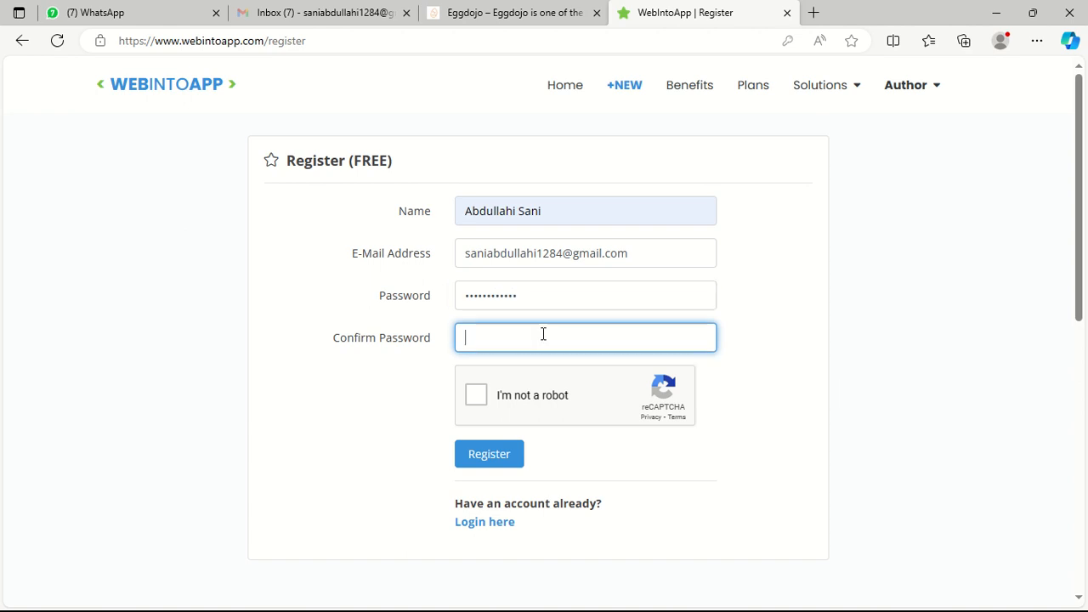
type("s")
left_click(476, 397)
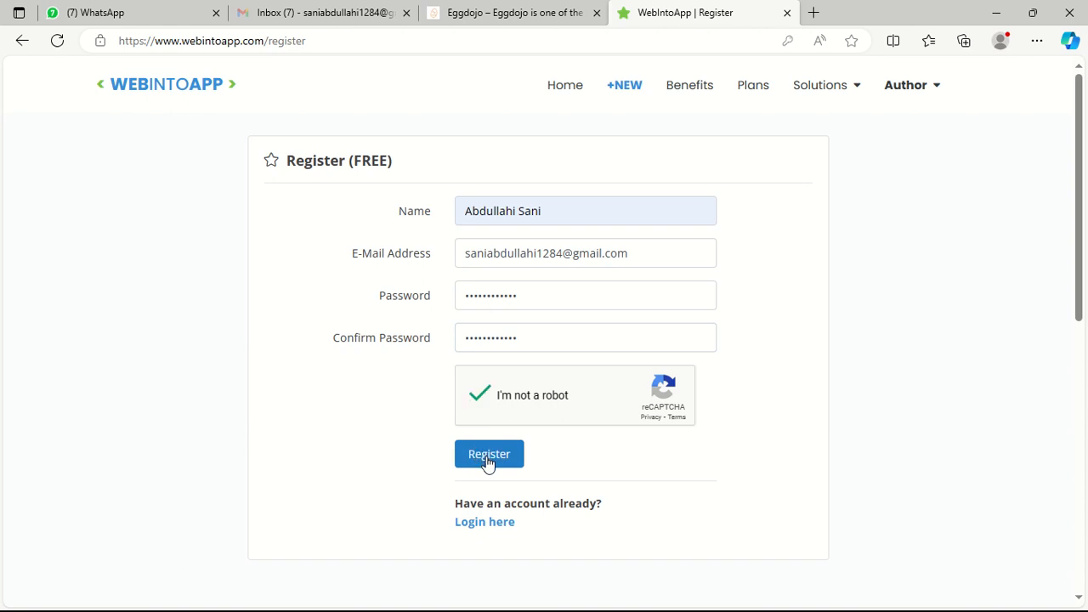
left_click(487, 460)
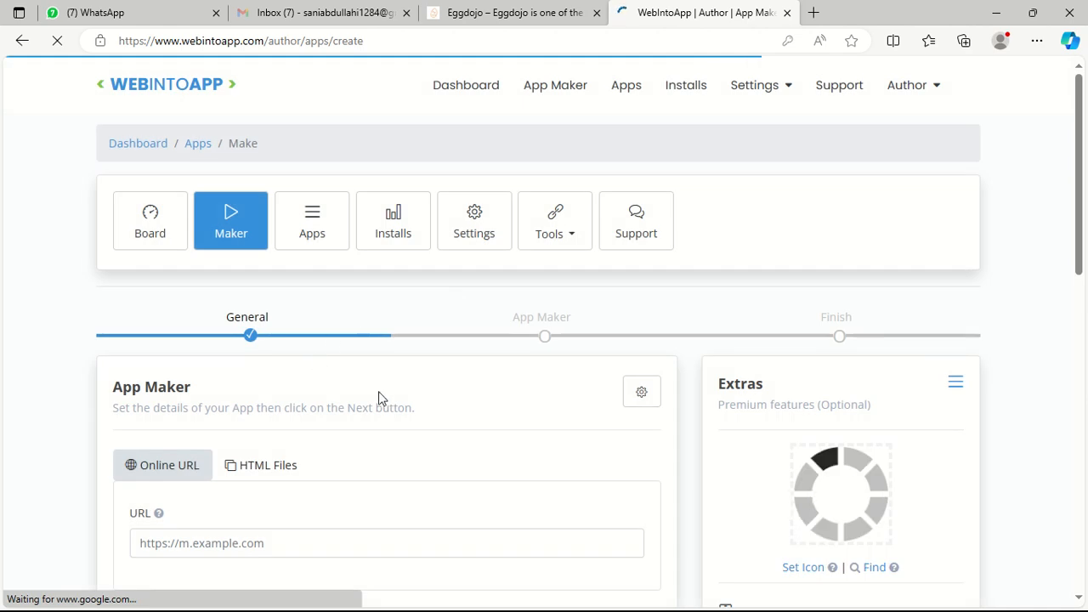
Look over the App Maker page, including its navigation, app detail fields and premium extras.
scroll(690, 347, "down", 3)
scroll(430, 405, "up", 3)
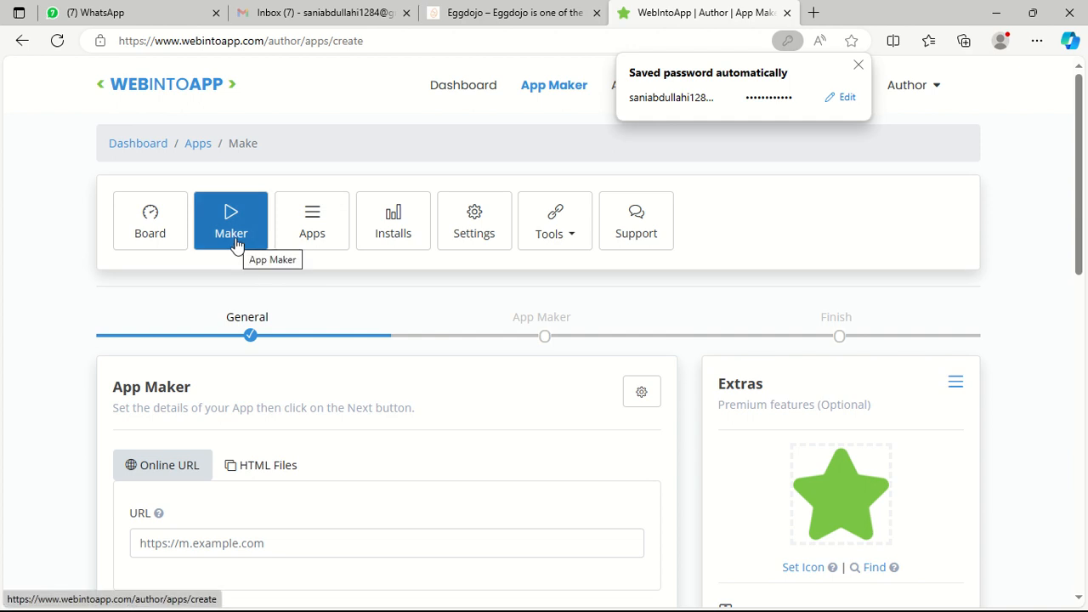
scroll(346, 322, "down", 2)
scroll(182, 221, "up", 2)
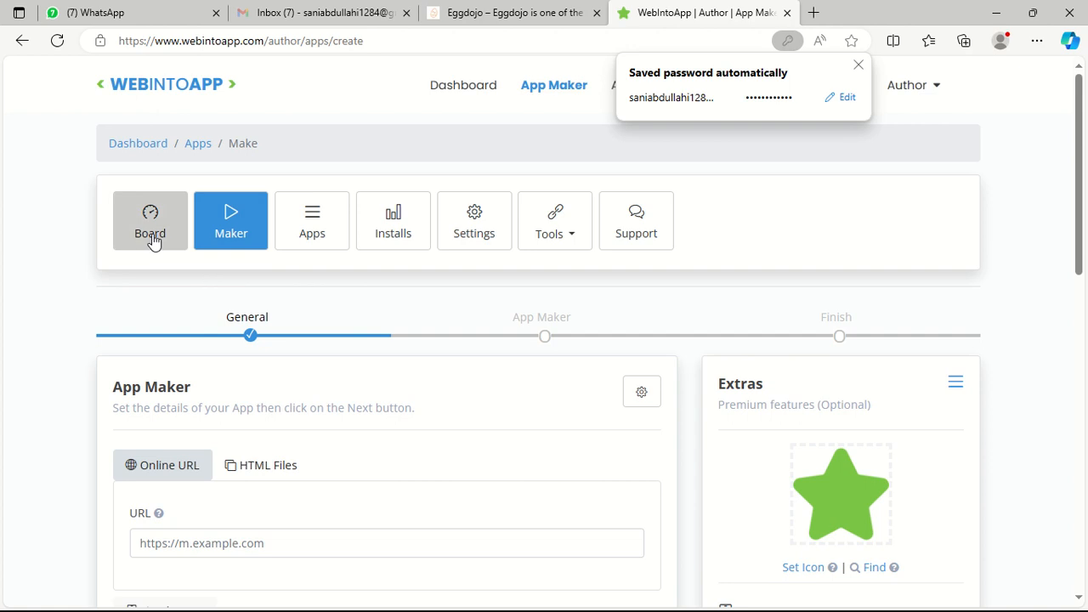
scroll(379, 352, "down", 3)
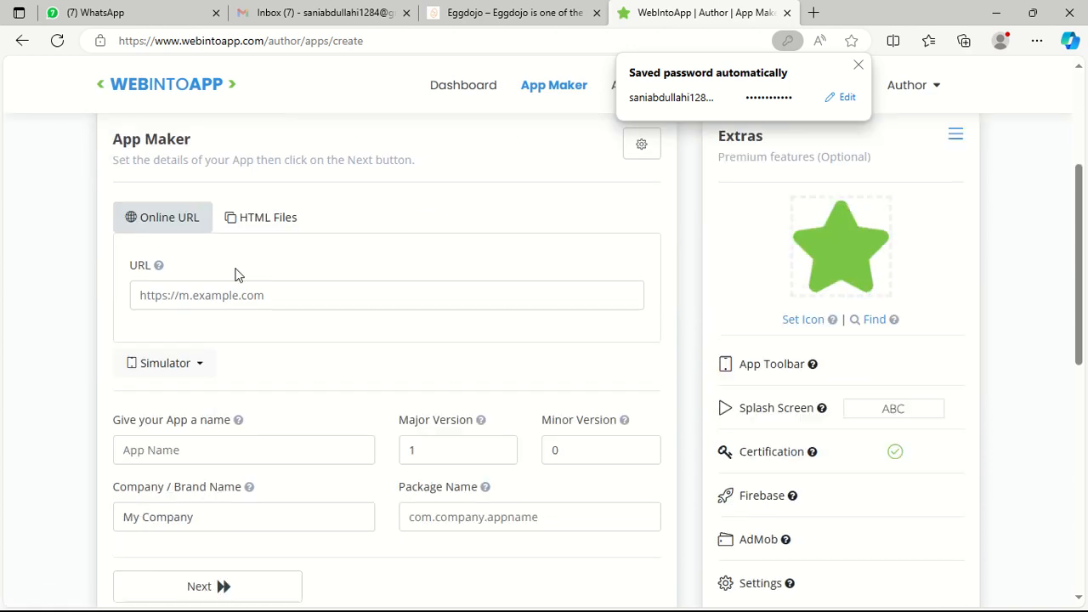
scroll(236, 275, "up", 3)
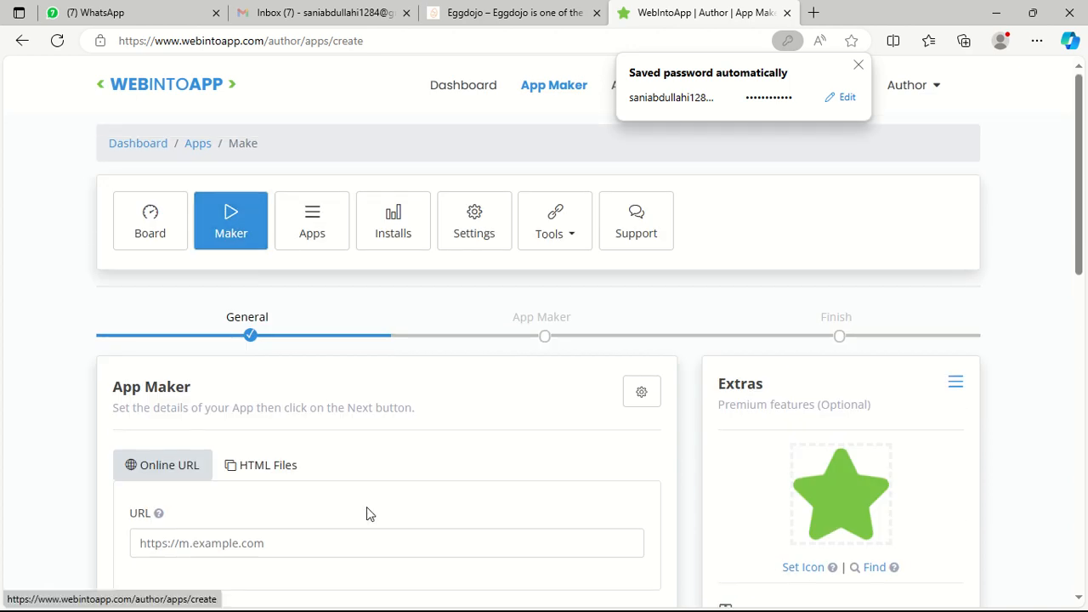
scroll(390, 501, "down", 2)
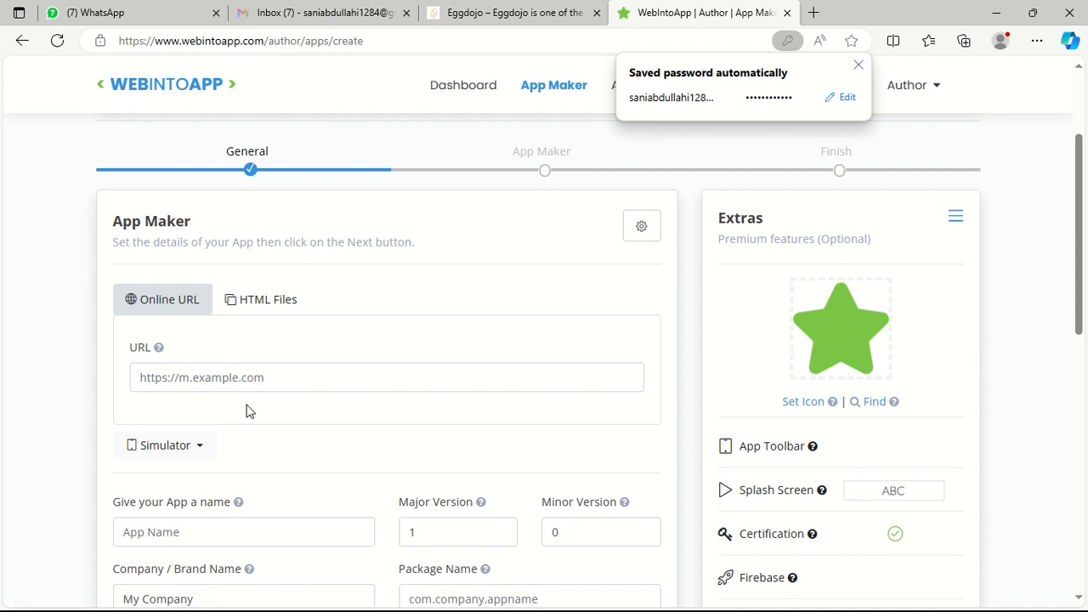
Switch to the open Eggdojo site and copy its web address.
mouse_move(478, 15)
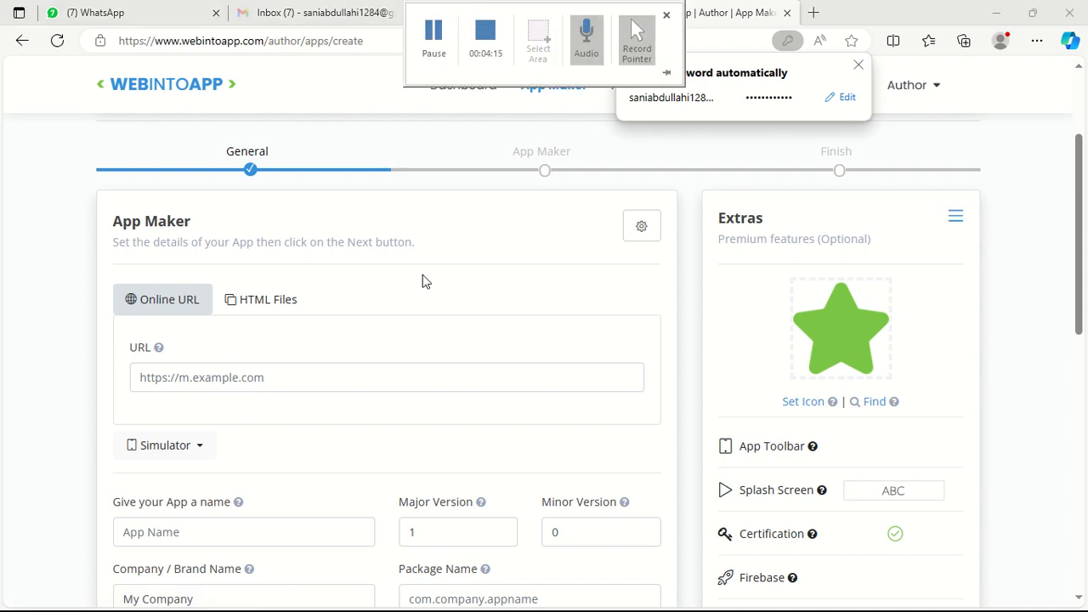
left_click(507, 31)
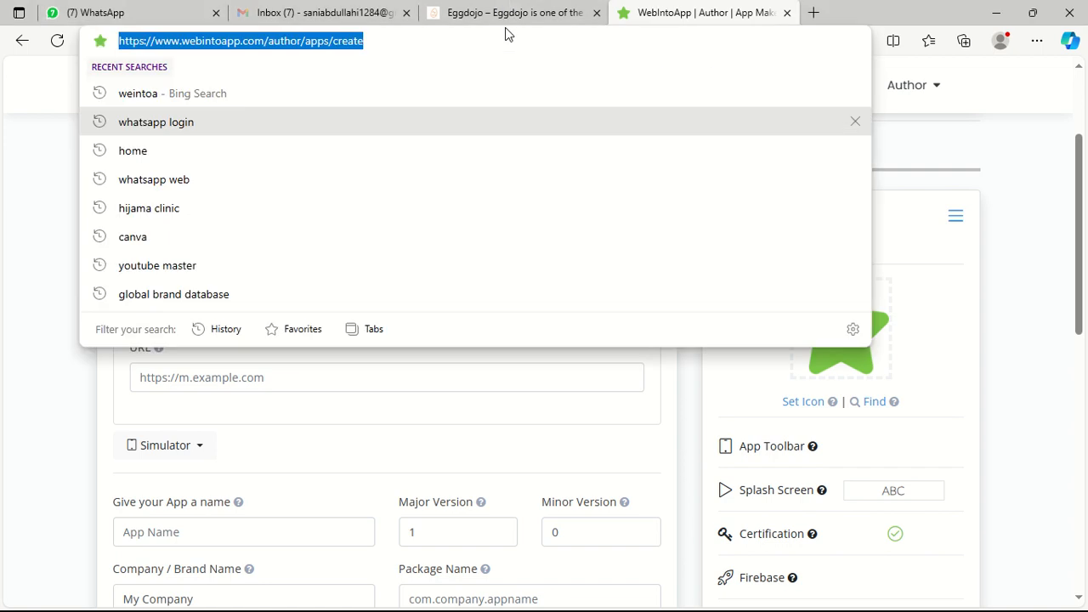
left_click(514, 13)
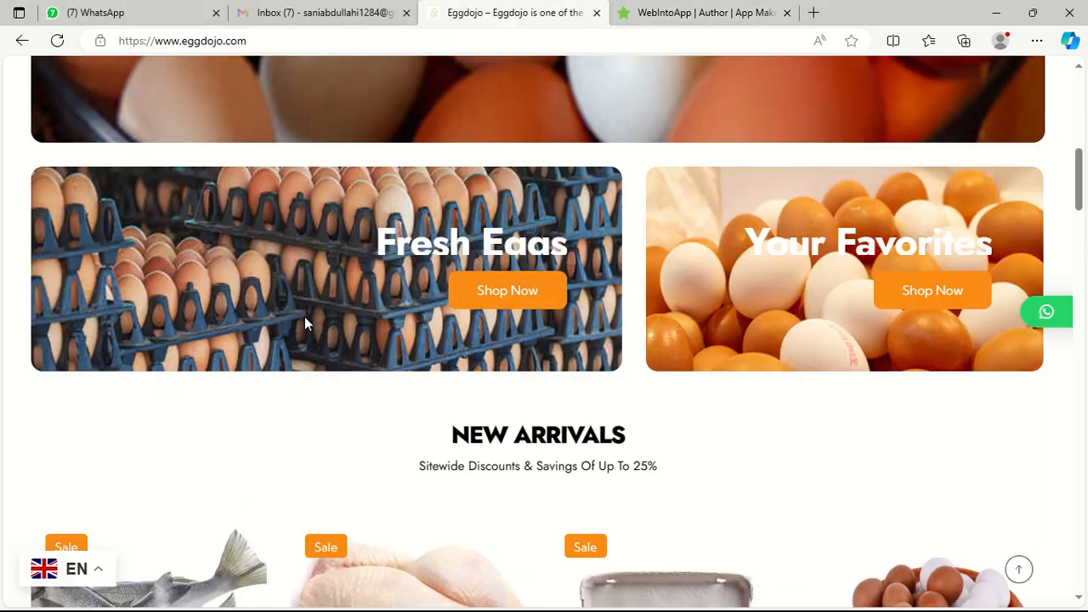
scroll(251, 234, "up", 3)
scroll(253, 240, "down", 9)
scroll(255, 242, "up", 5)
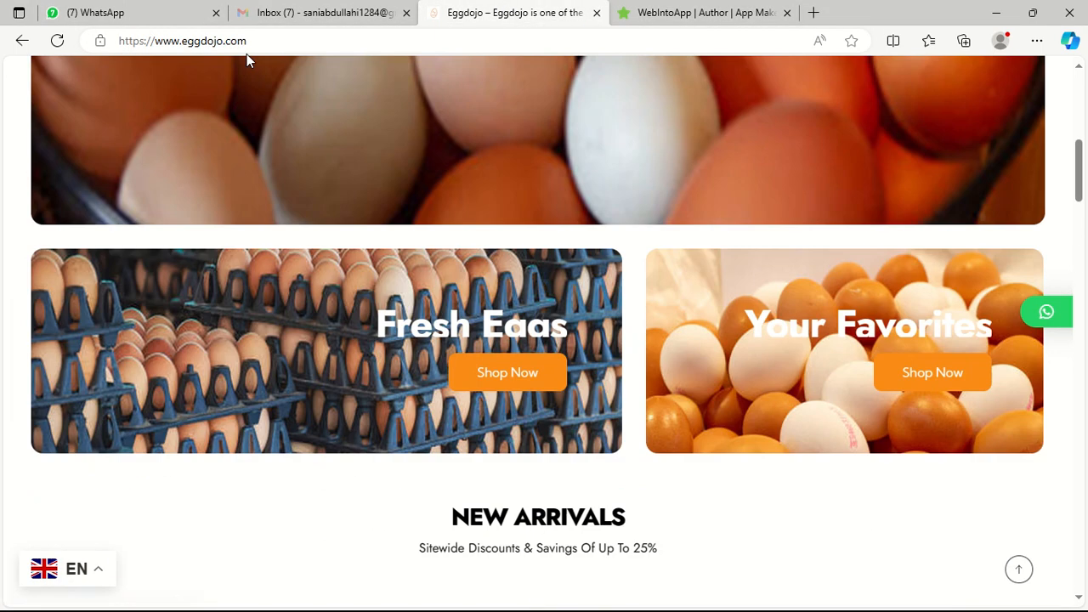
left_click(252, 41)
key("super+c")
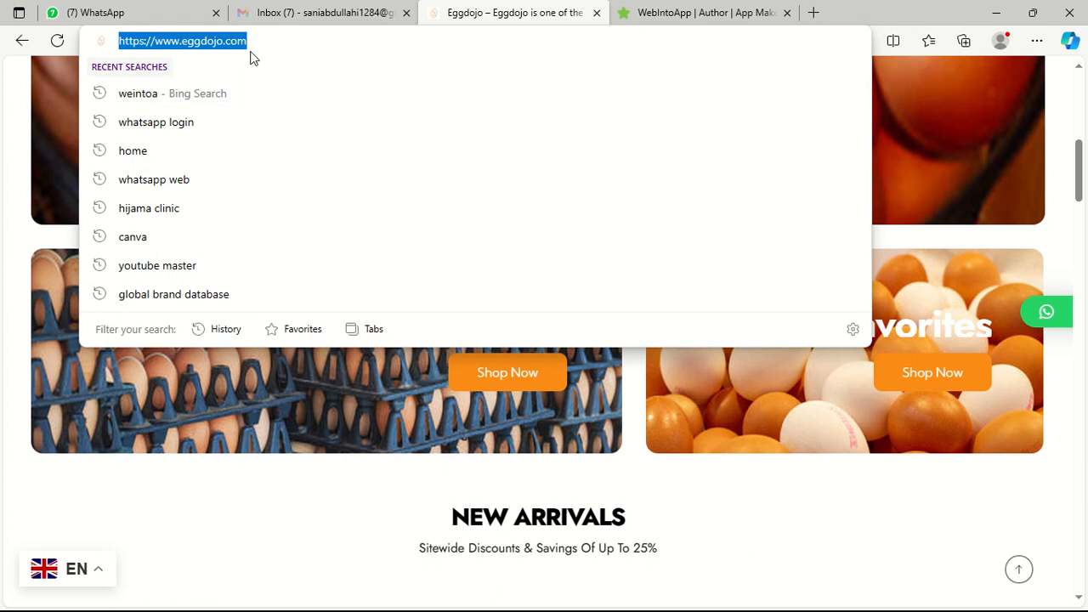
left_click(717, 13)
scroll(312, 365, "down", 1)
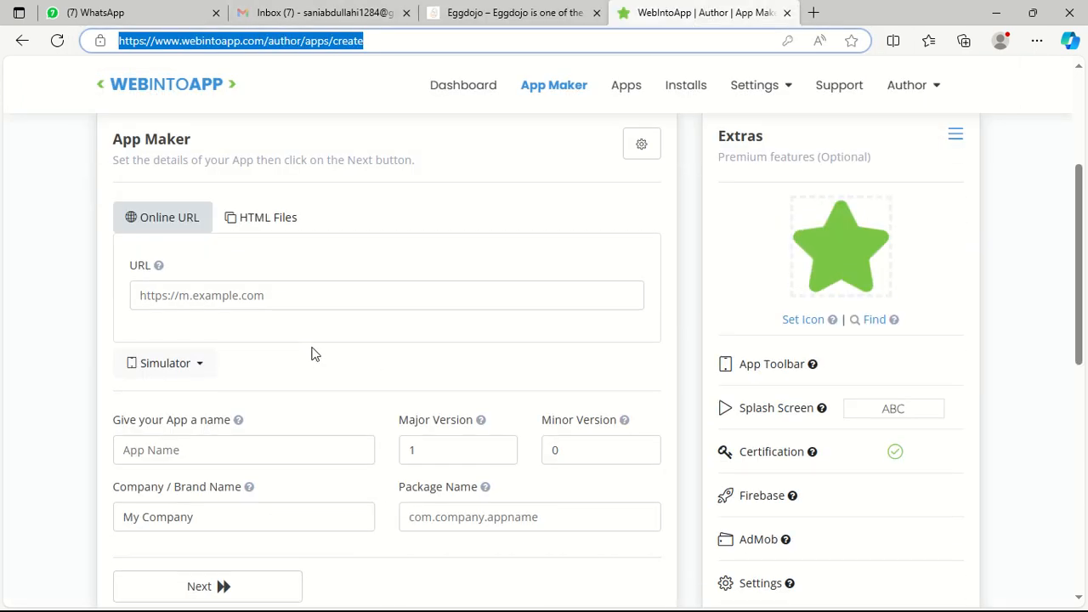
right_click(179, 300)
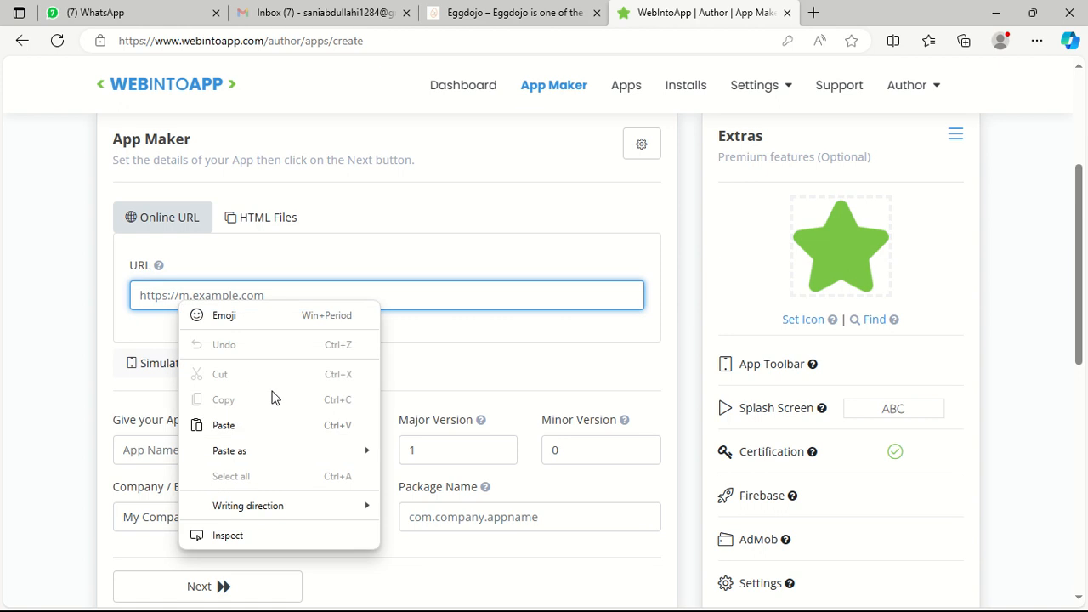
left_click(279, 425)
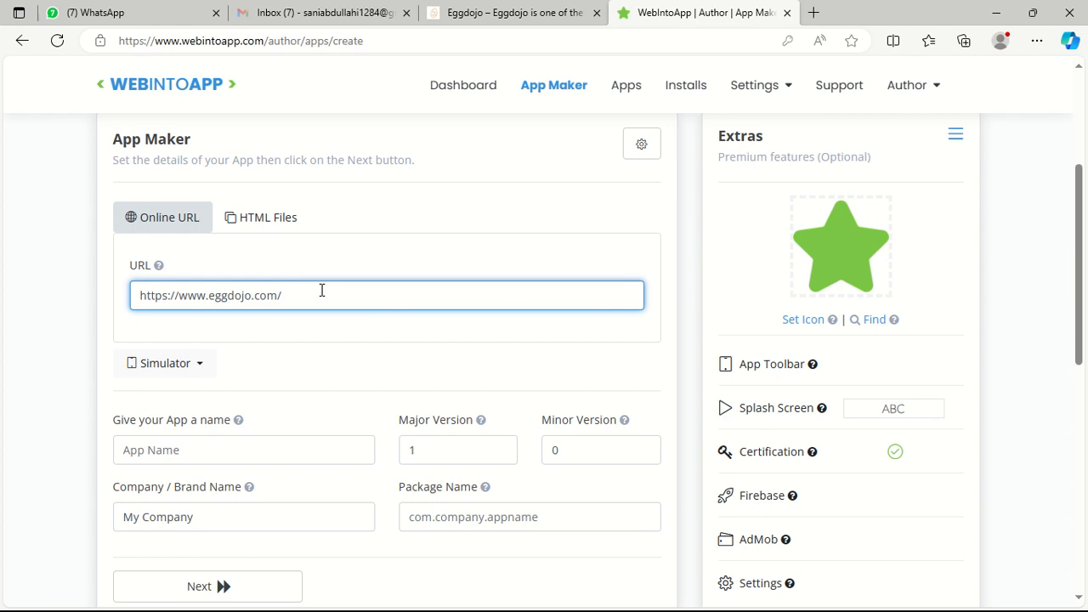
key("BackSpace")
Name the app Egg Dojo.
scroll(287, 428, "down", 2)
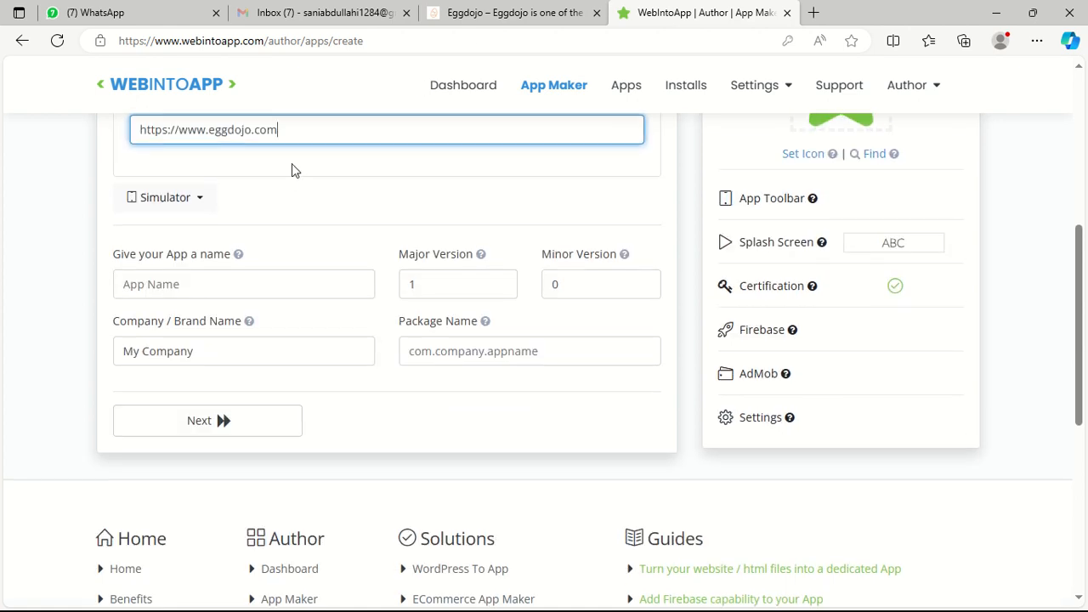
left_click(177, 290)
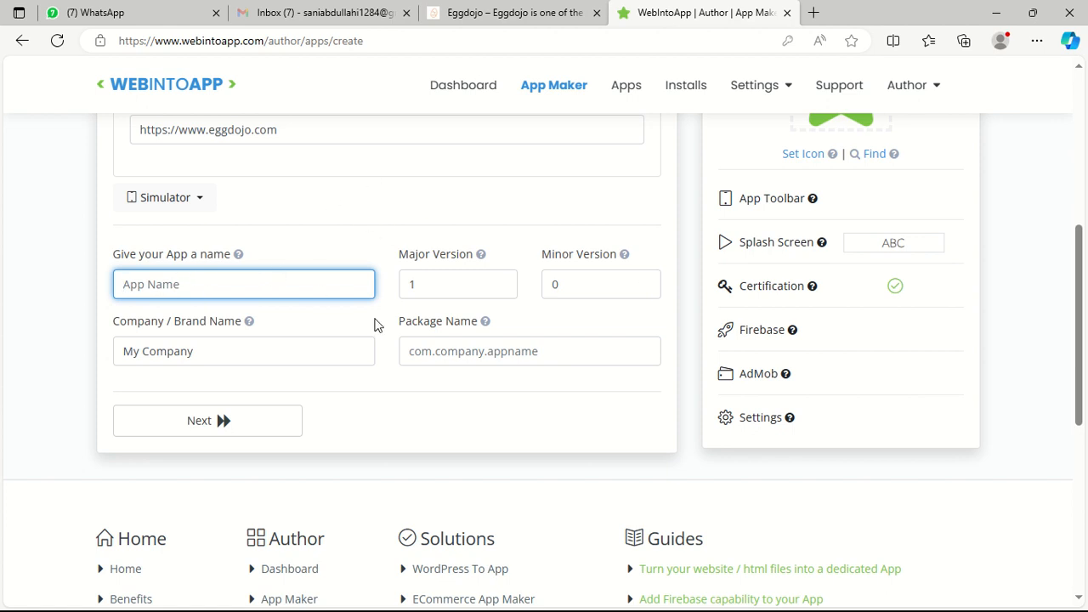
type("E")
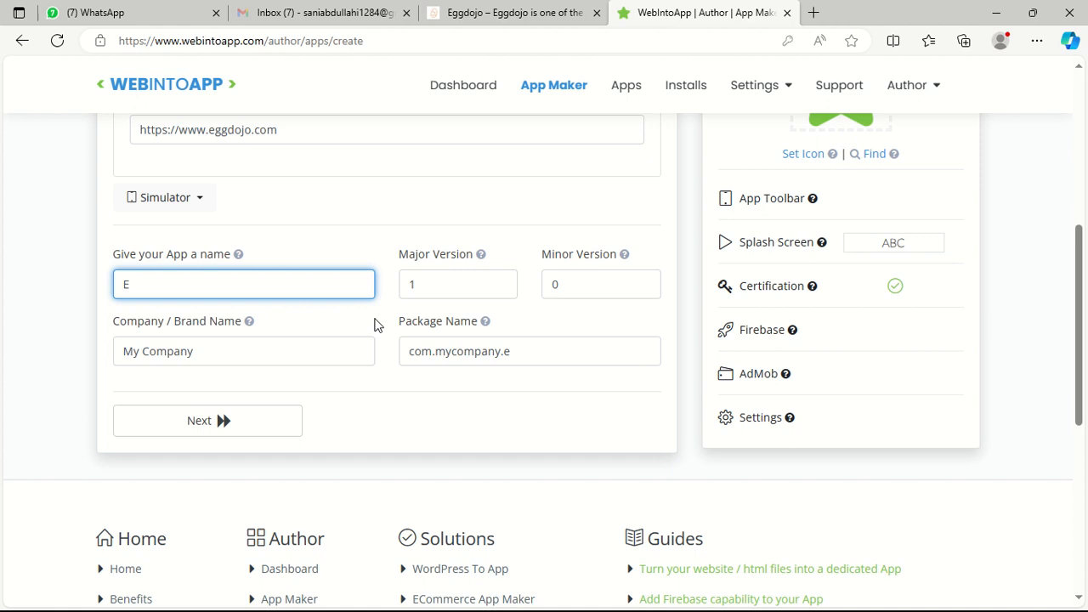
type("gg Dojo")
Replace the default company / brand name with Egg Dojo.
left_click(197, 348)
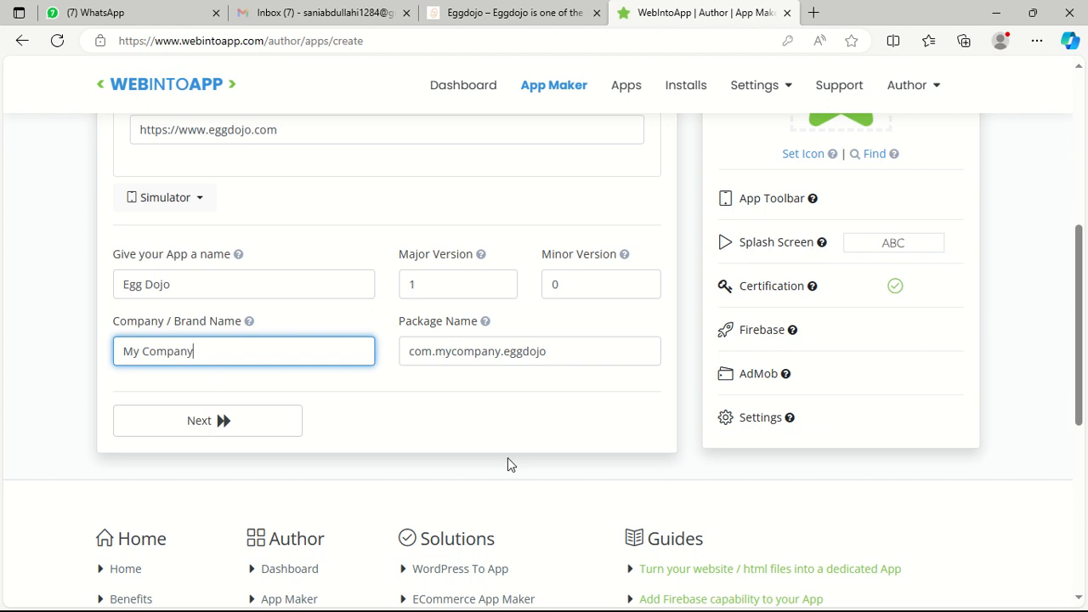
key("BackSpace")
key("BackSpace")
key("BackSpace")
key("BackSpace")
key("BackSpace")
key("BackSpace")
key("BackSpace")
key("BackSpace")
key("BackSpace")
key("BackSpace")
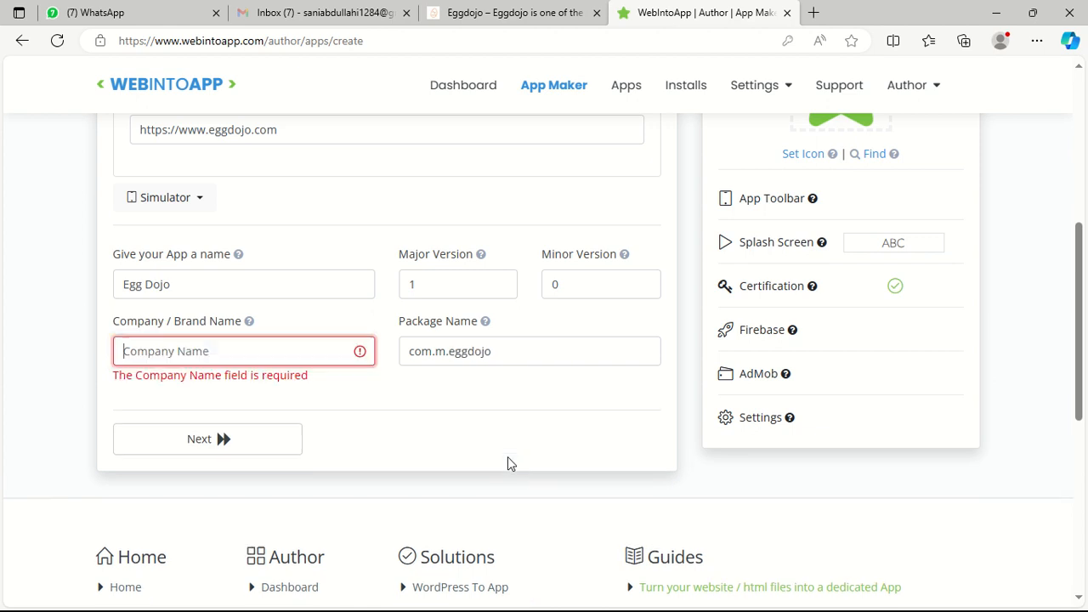
type("Eg")
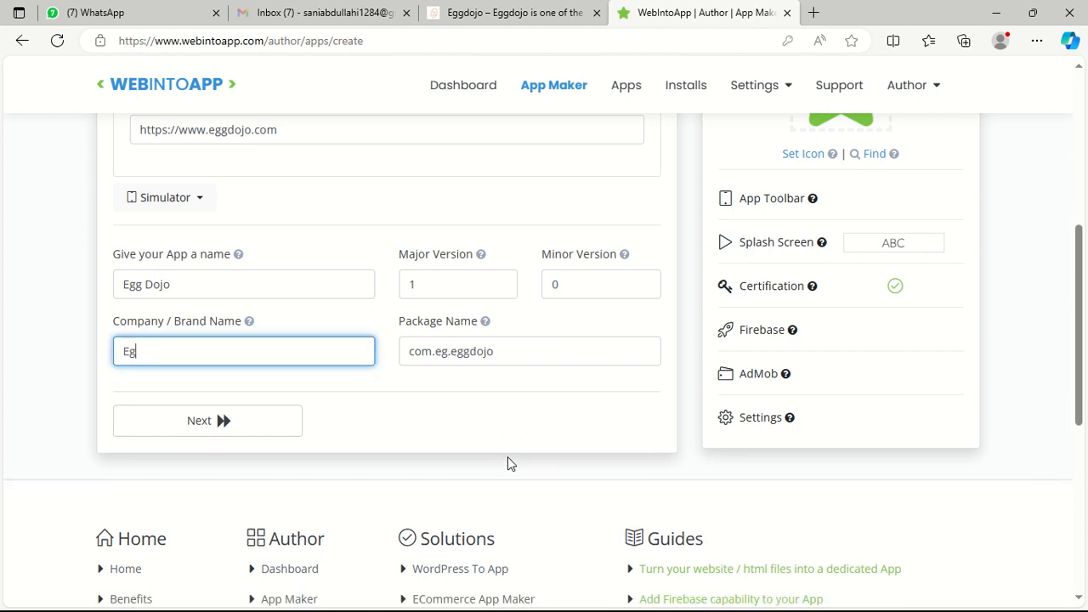
type("g Dojo")
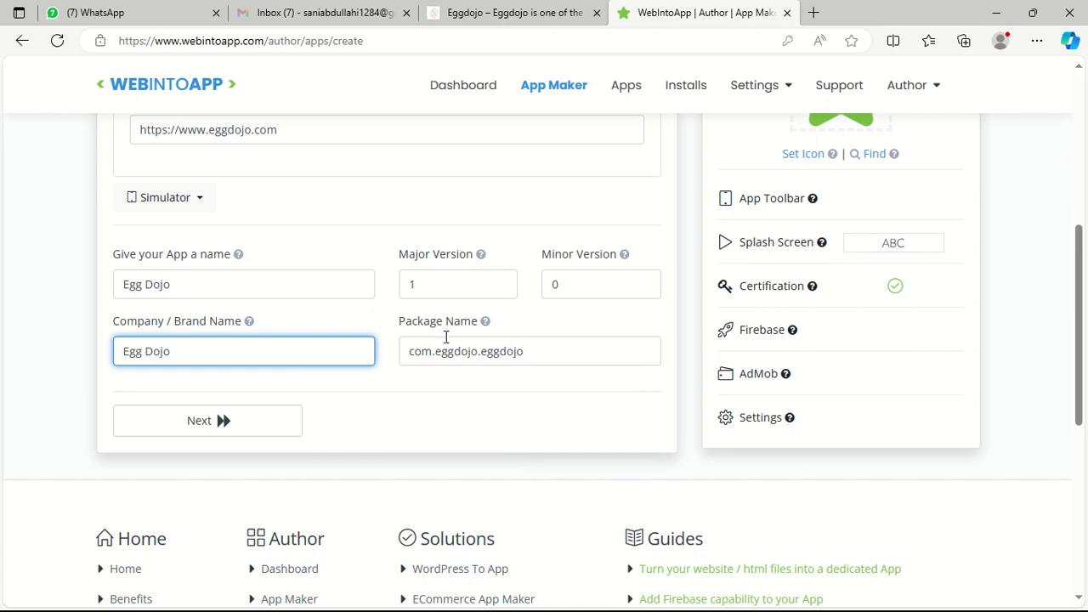
Check the completed general settings and continue to the App Details stage.
scroll(394, 416, "down", 2)
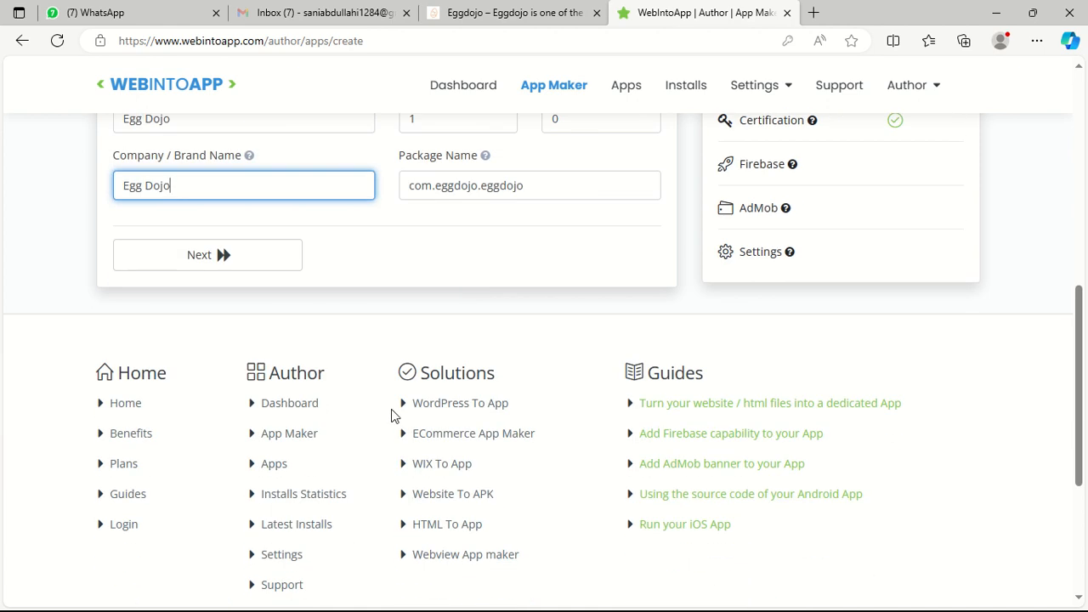
scroll(360, 269, "up", 2)
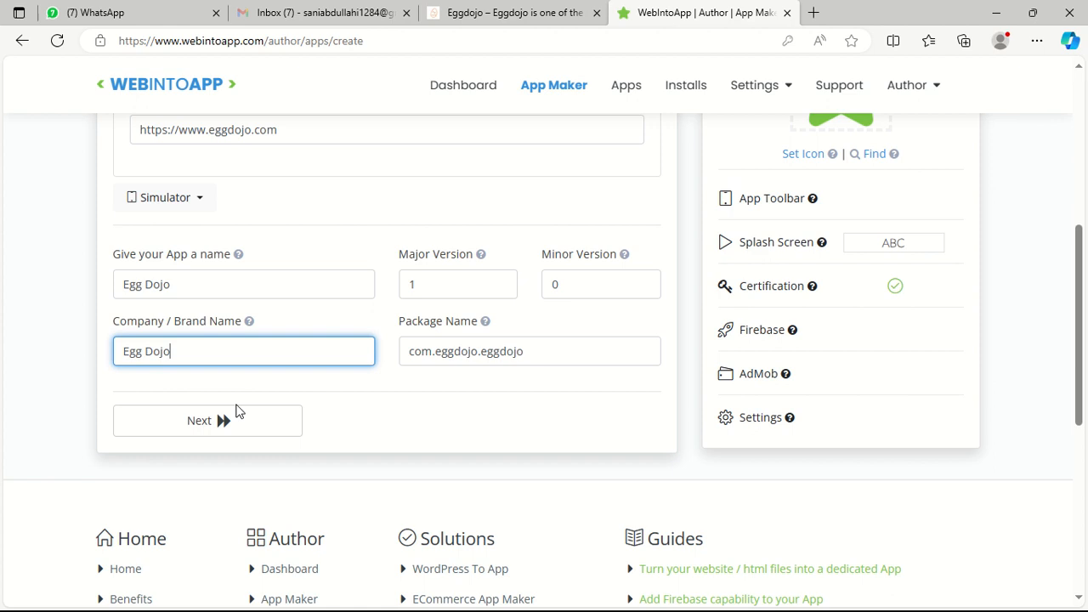
left_click(263, 423)
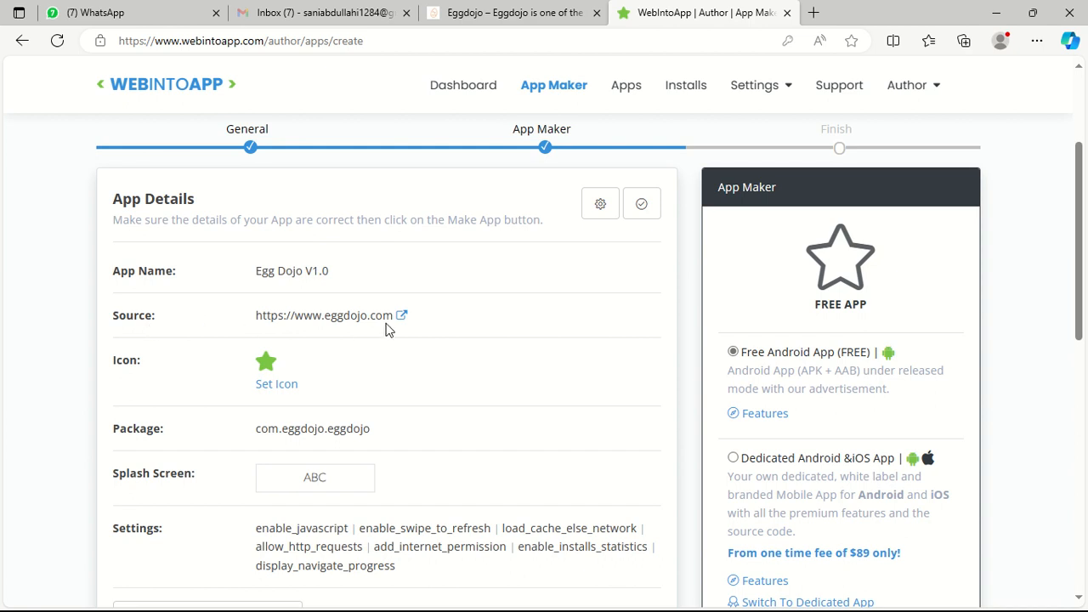
Open the file picker for the app icon, close it without choosing a file, and review the app details and plan options.
scroll(310, 340, "down", 1)
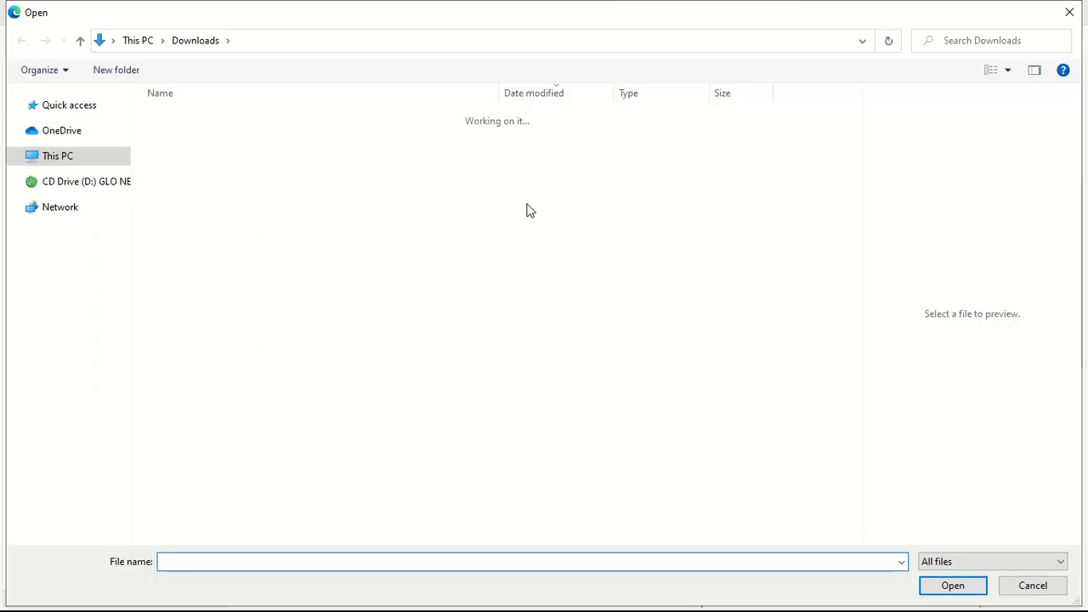
left_click(1069, 12)
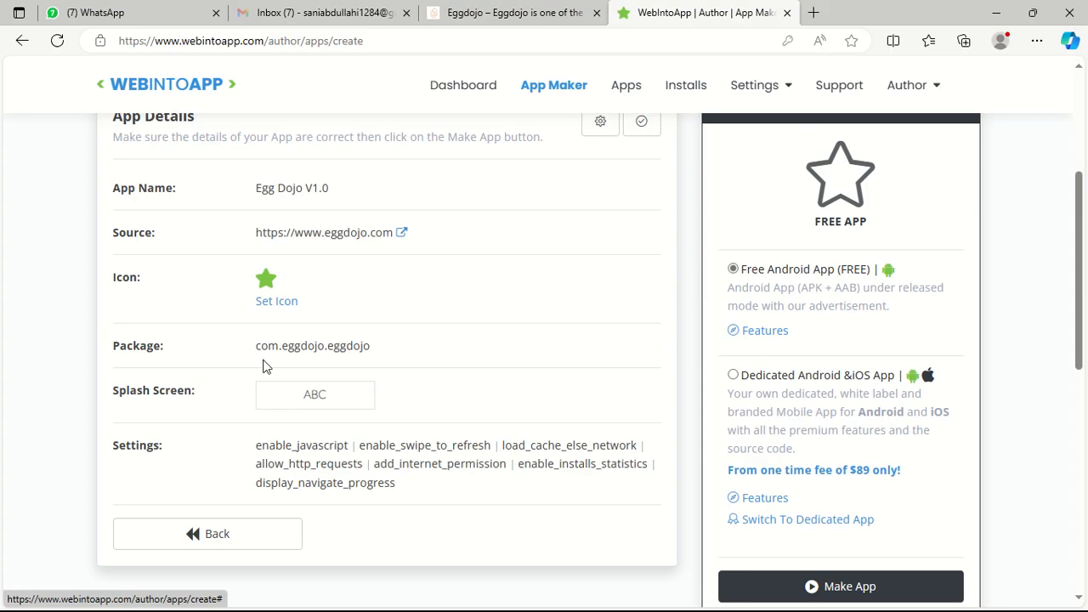
scroll(348, 398, "down", 1)
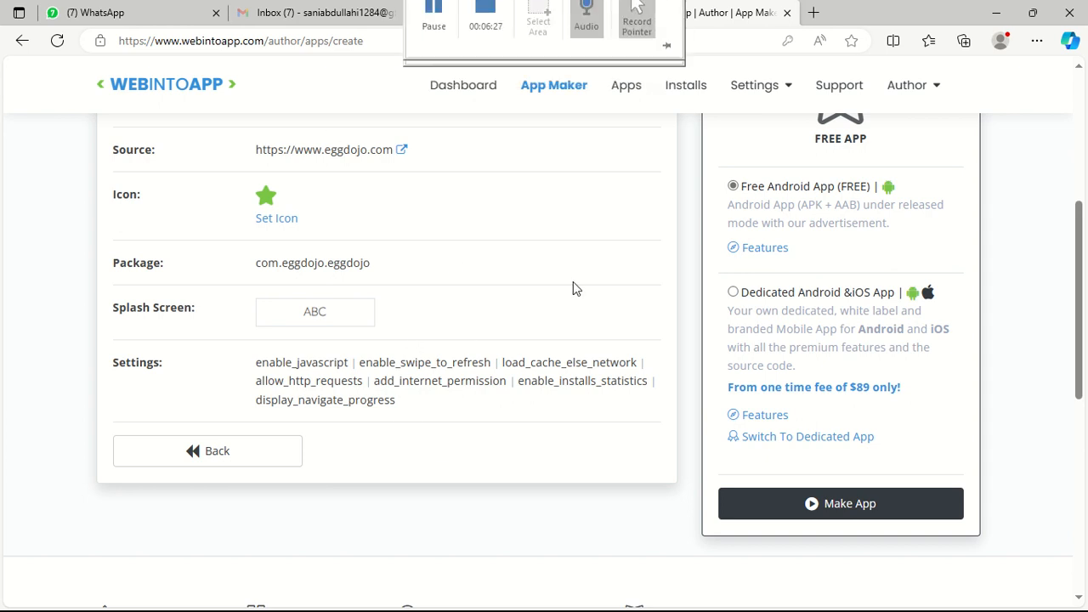
Save the logo image from the Eggdojo website's header to the Desktop as Egglogo.
left_click(495, 9)
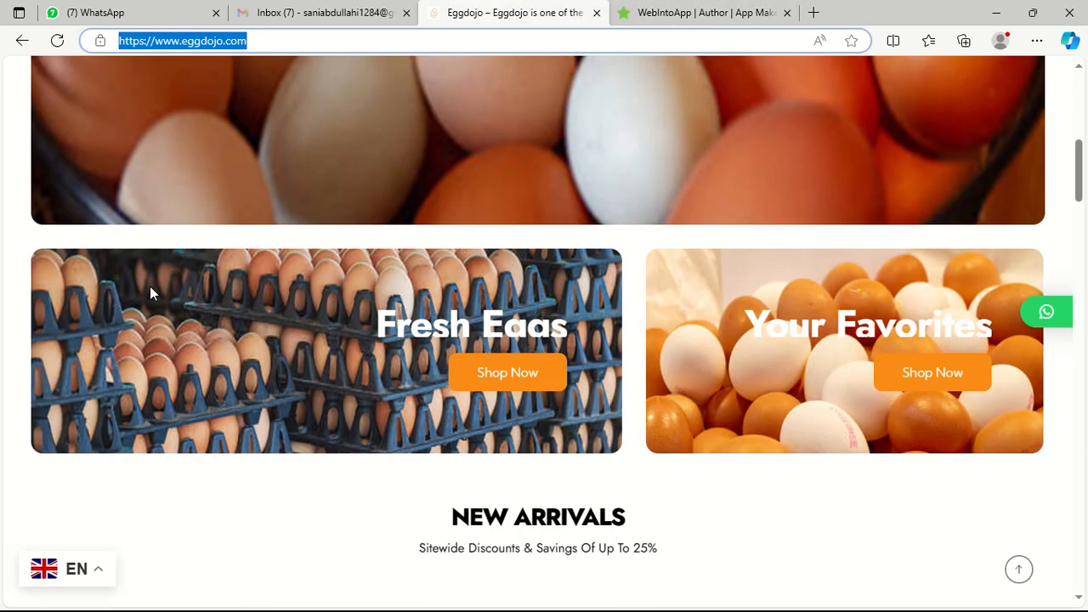
scroll(266, 431, "up", 6)
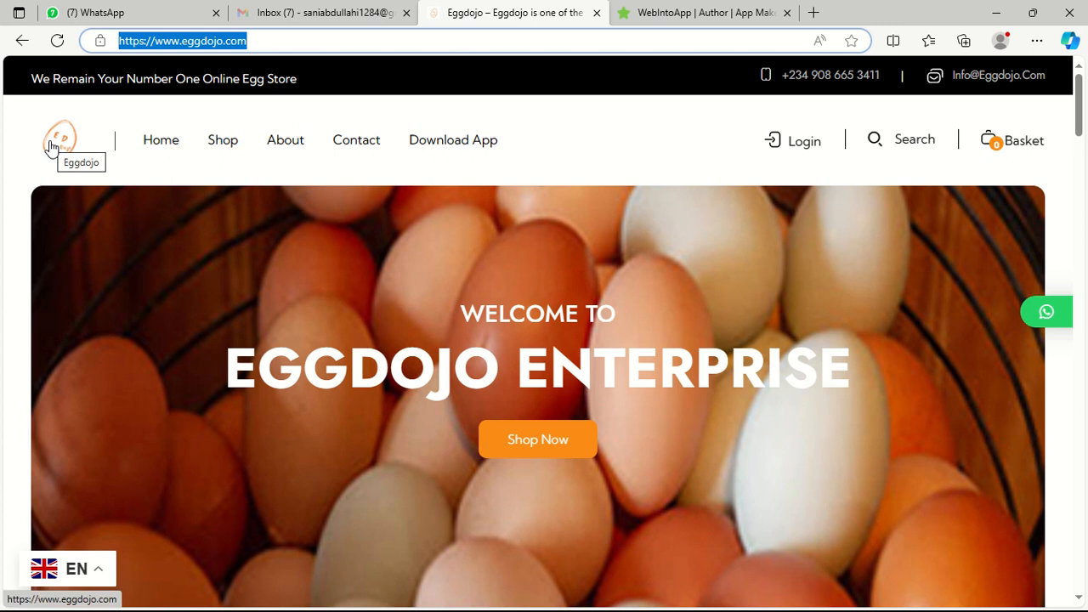
right_click(51, 147)
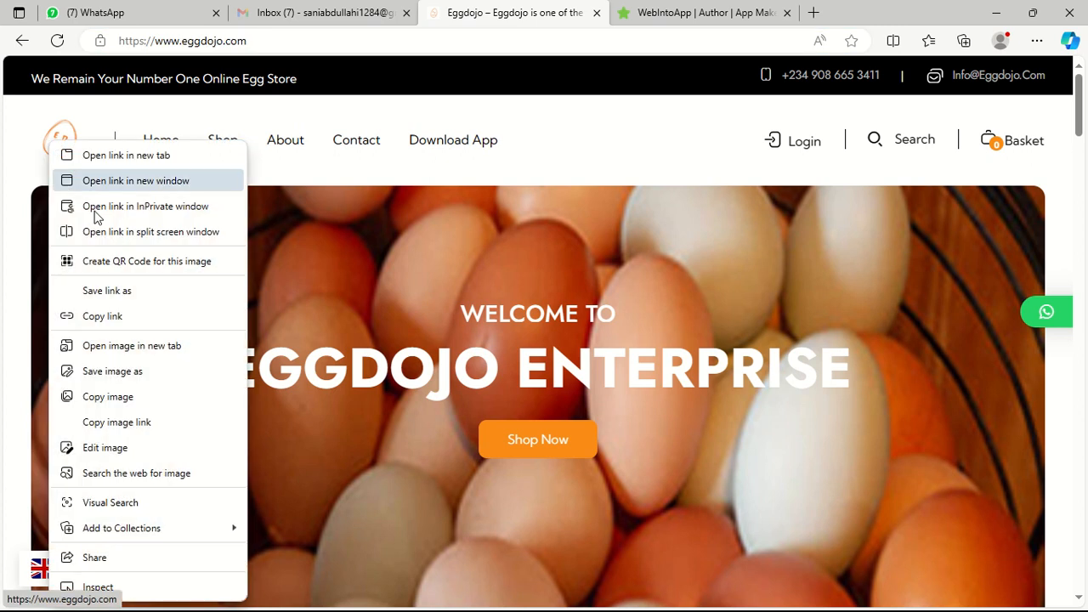
left_click(142, 371)
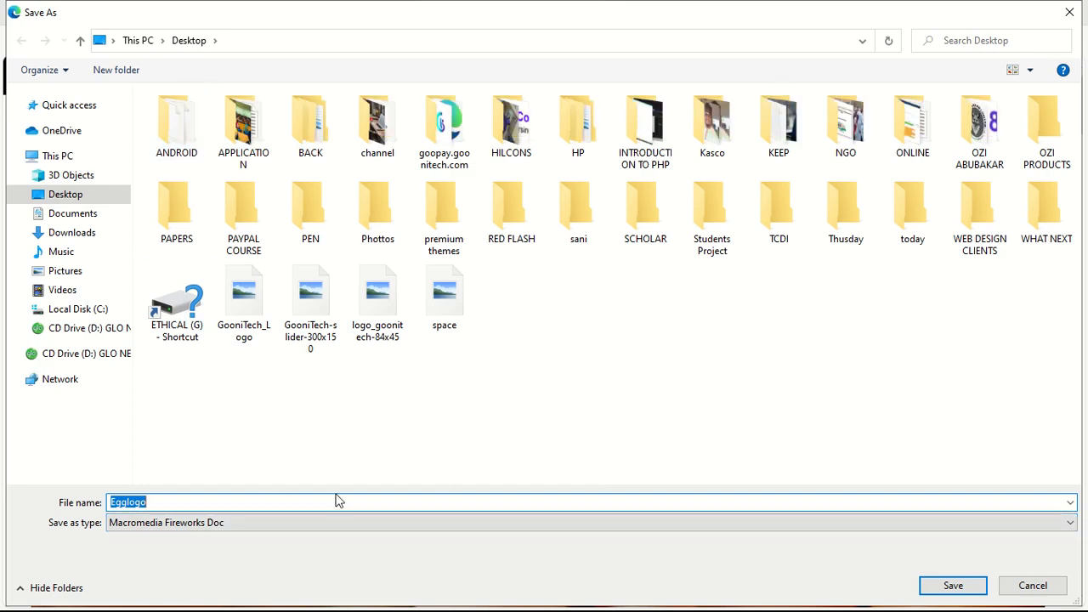
left_click(953, 586)
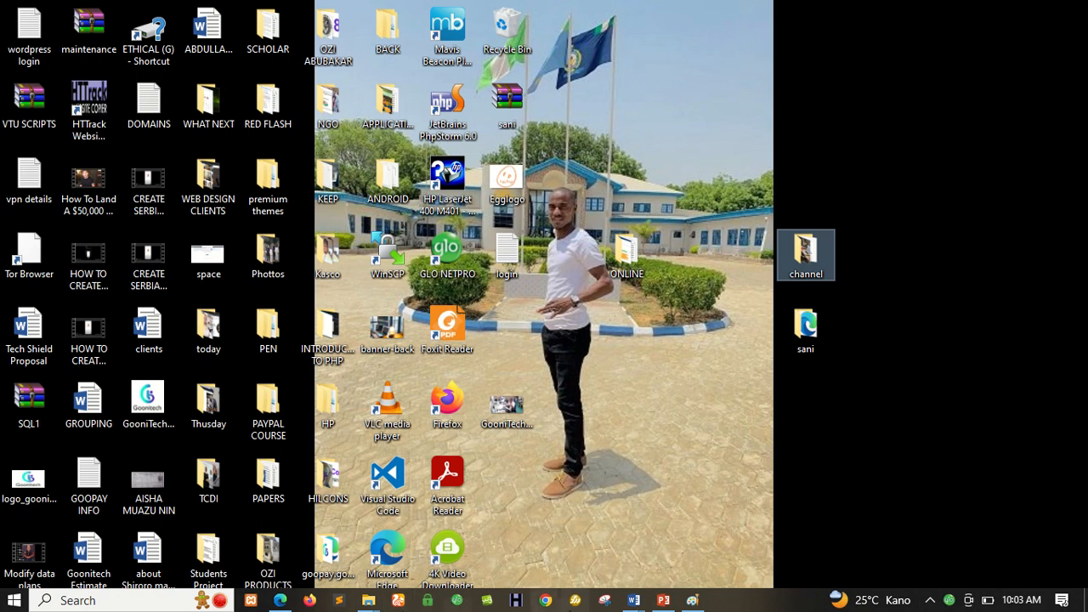
Switch to Macromedia Fireworks 8 and create a 512 x 512 pixel document at 72 pixels/inch with a white canvas.
left_click(576, 602)
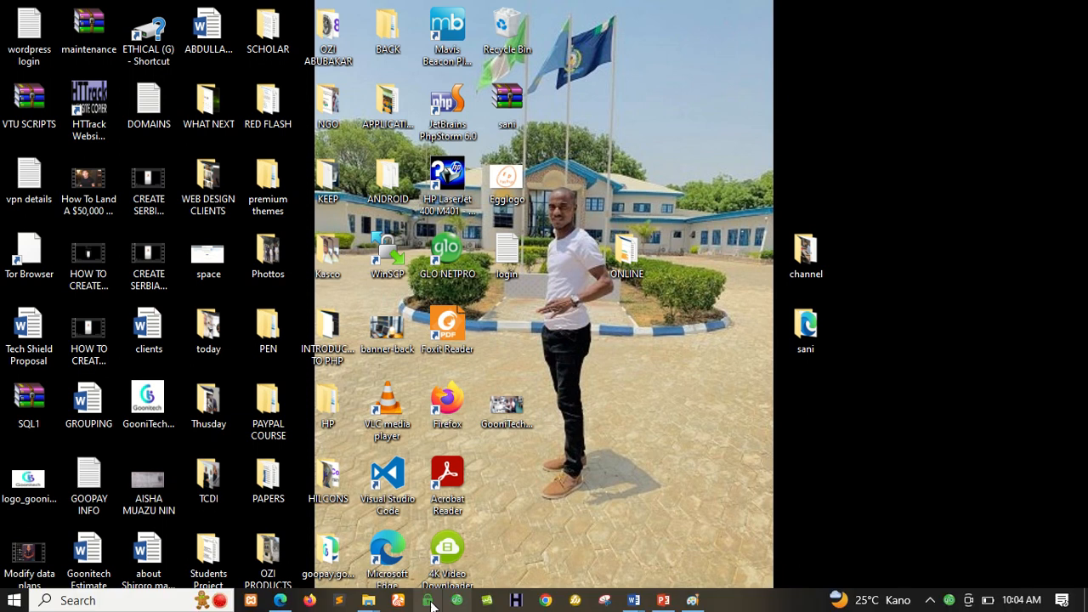
left_click(432, 600)
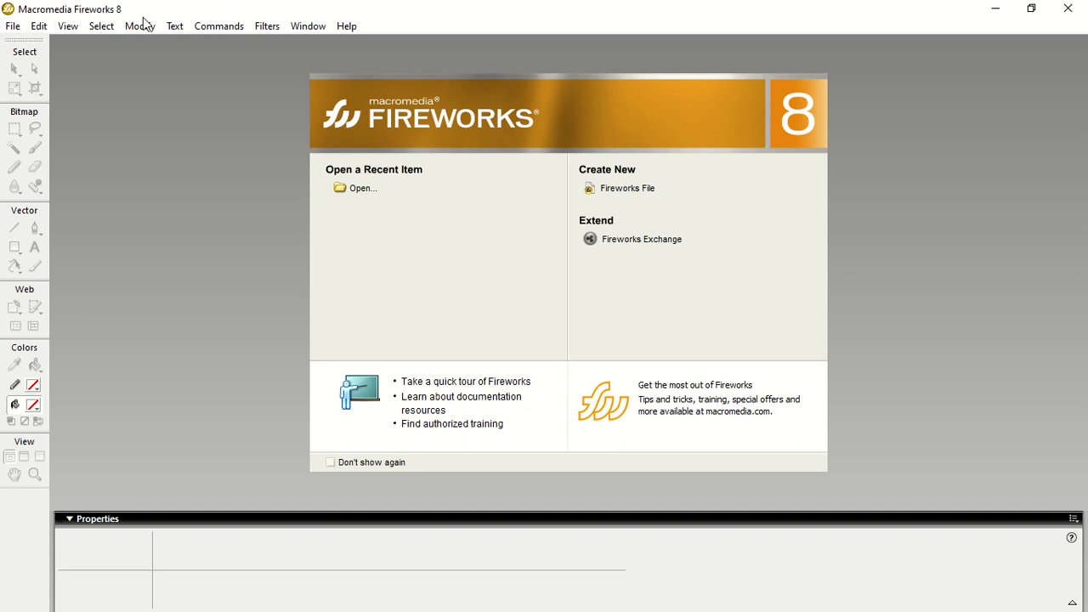
left_click(13, 25)
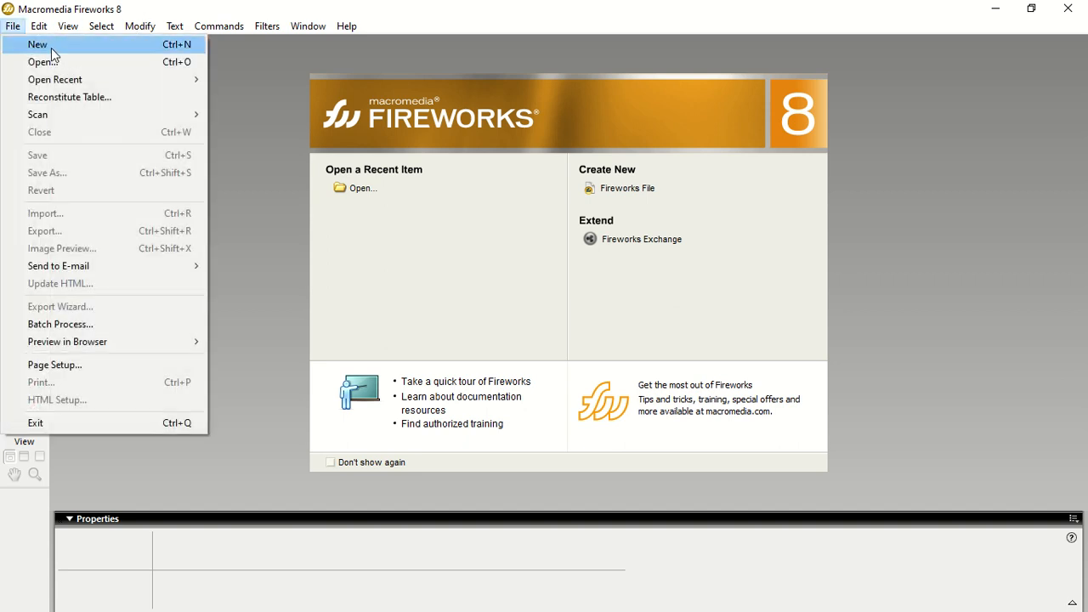
left_click(52, 46)
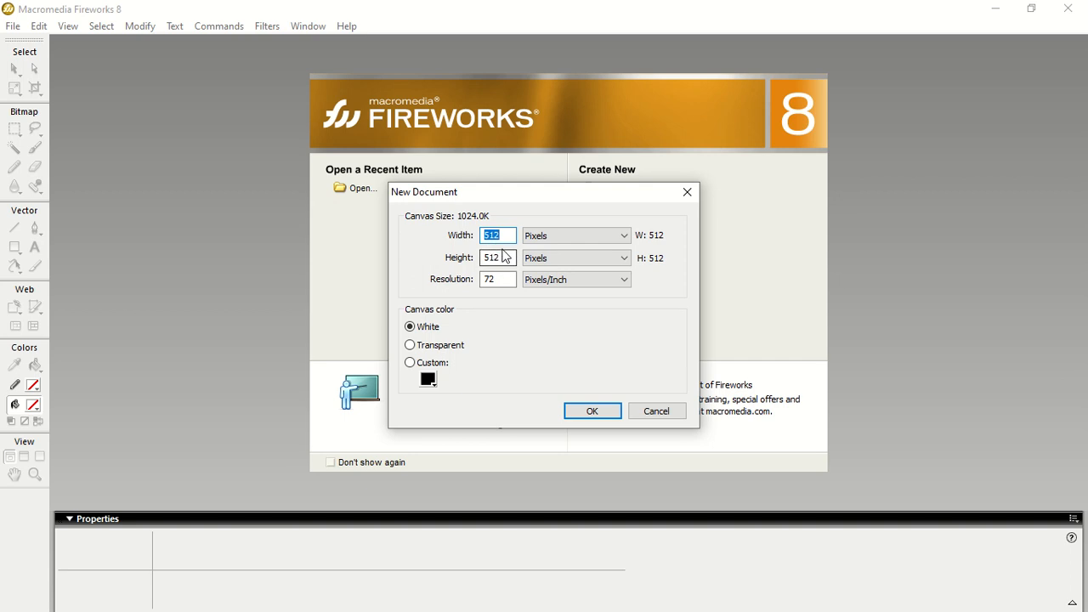
left_click(593, 414)
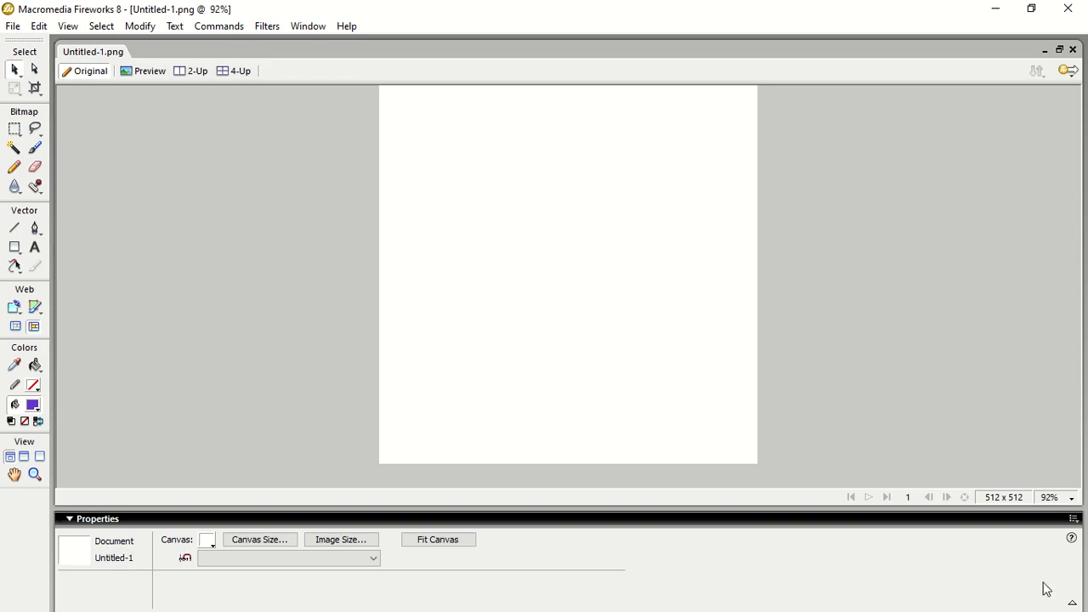
Import the Egglogo image from the Desktop and place it on the blank canvas.
left_click(1047, 498)
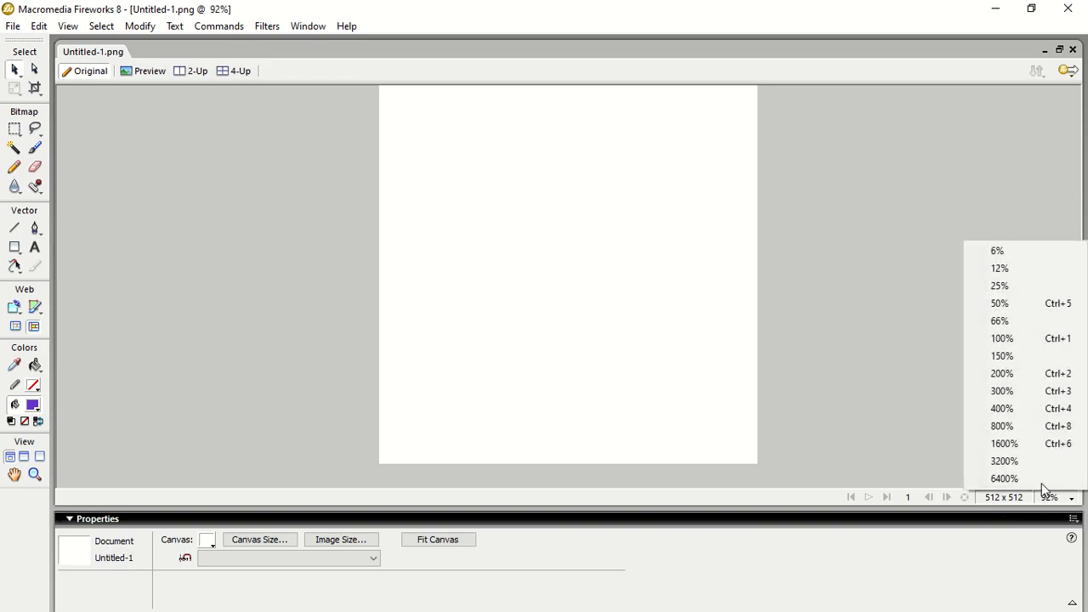
left_click(1001, 306)
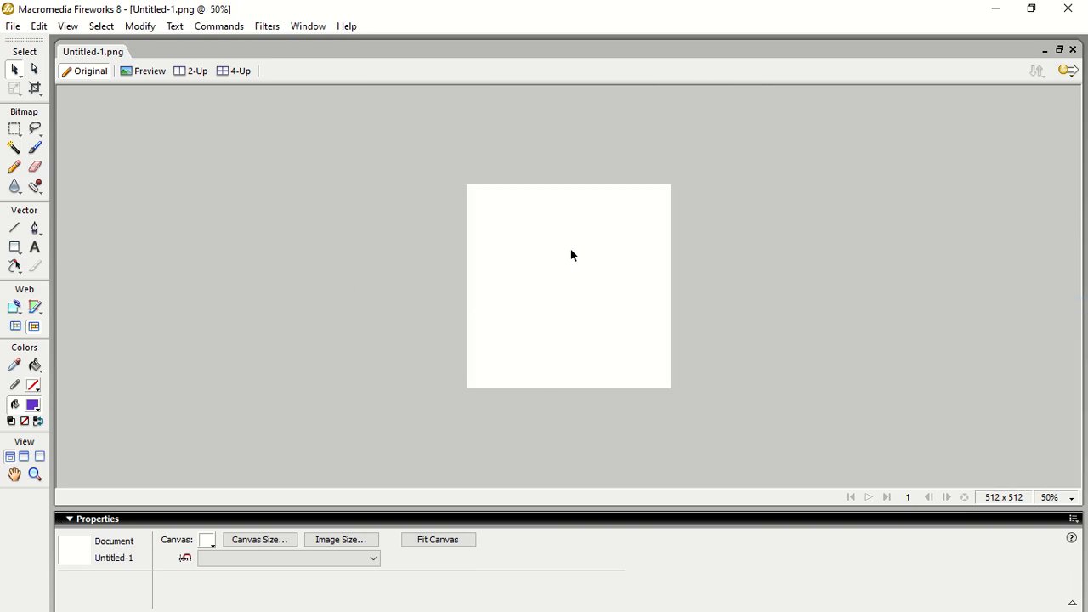
left_click(12, 27)
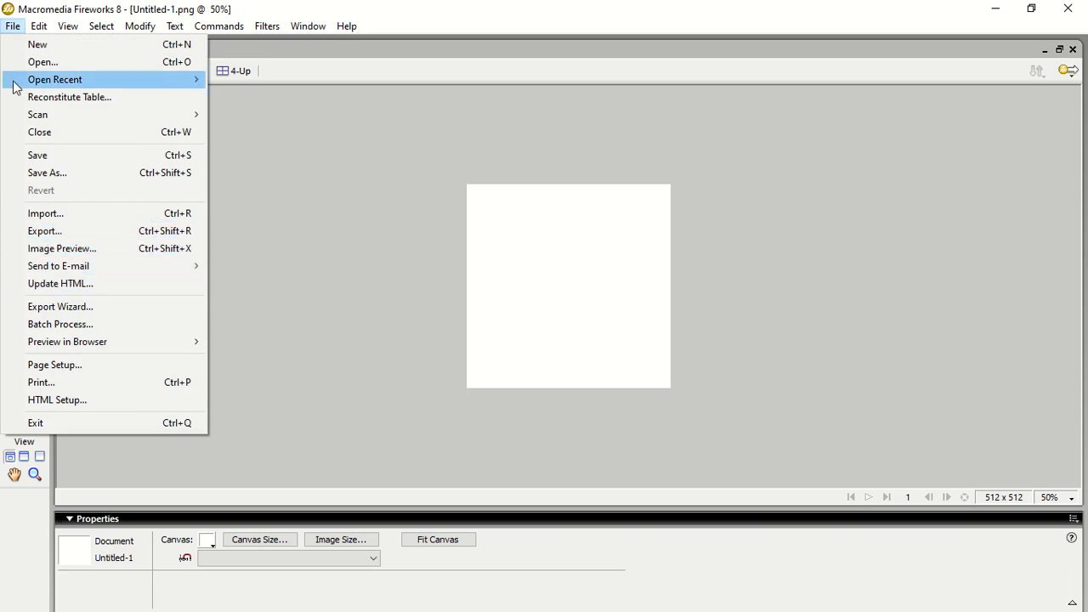
left_click(62, 213)
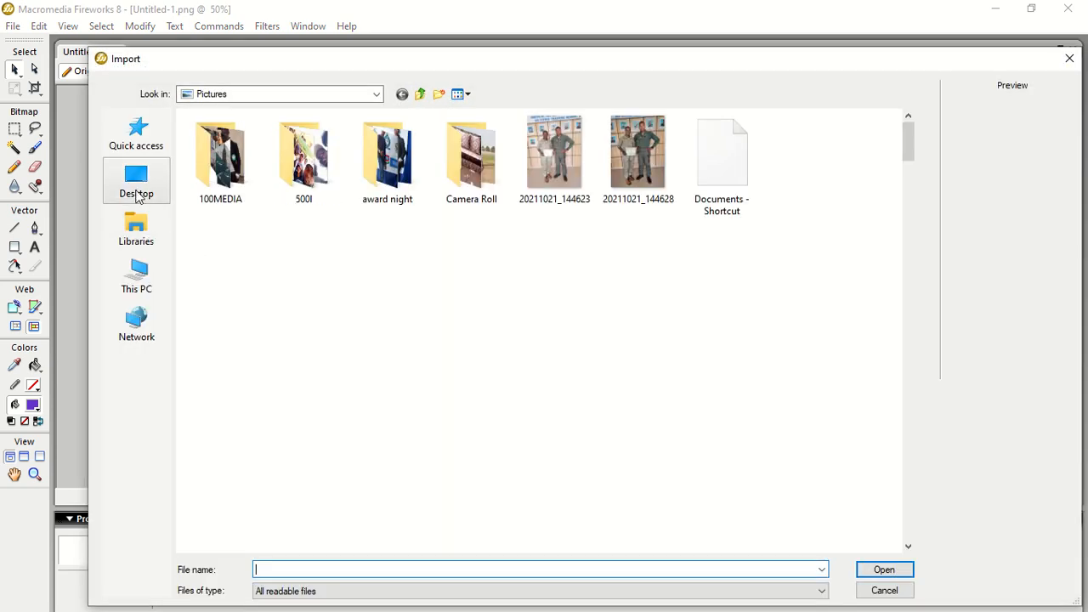
left_click(145, 197)
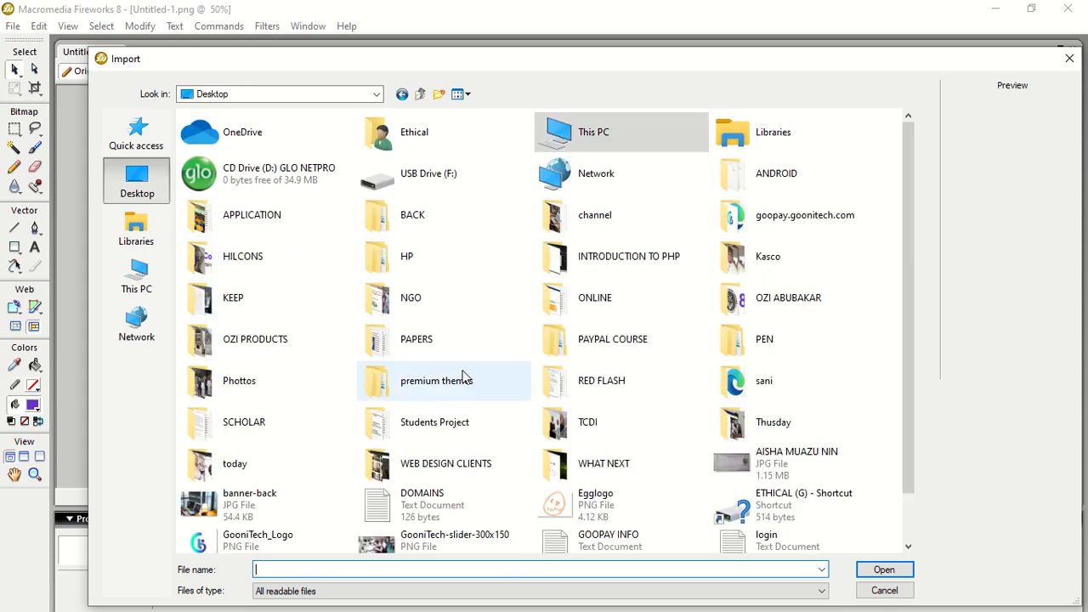
scroll(510, 391, "down", 2)
left_click(544, 450)
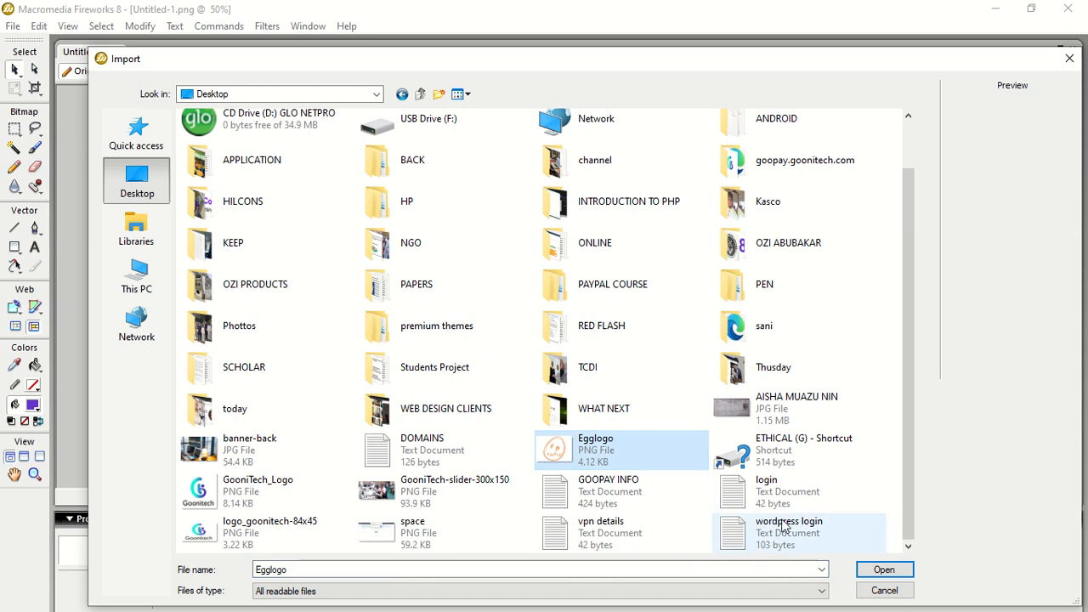
left_click(883, 570)
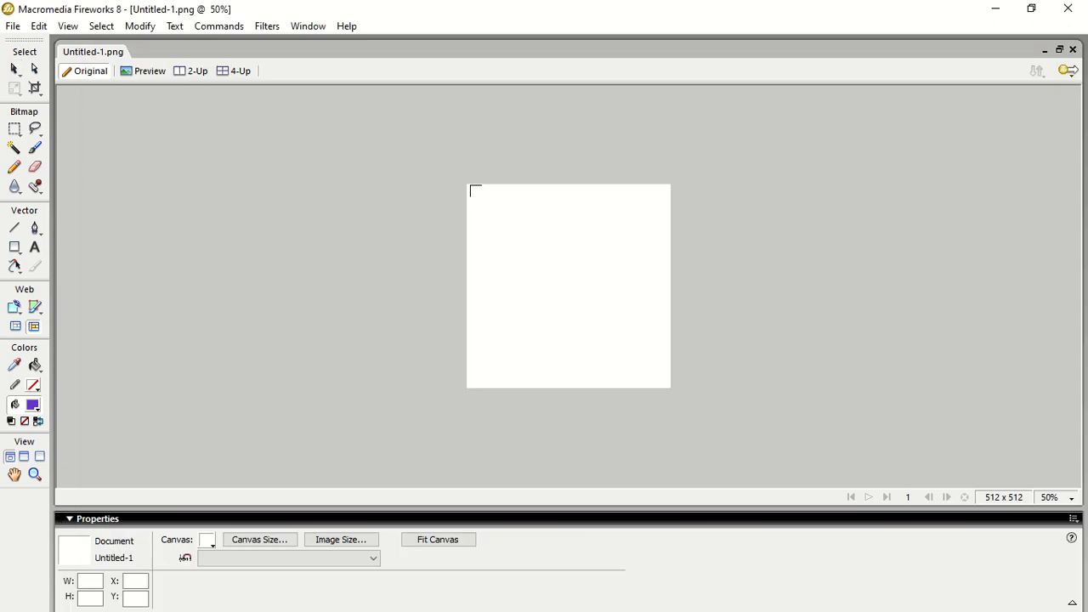
left_click_drag(469, 185, 518, 388)
Scale the imported logo to about 438 x 394 pixels and centre it on the canvas at about X 24, Y 60.
left_click_drag(631, 309, 585, 315)
left_click_drag(426, 198, 493, 225)
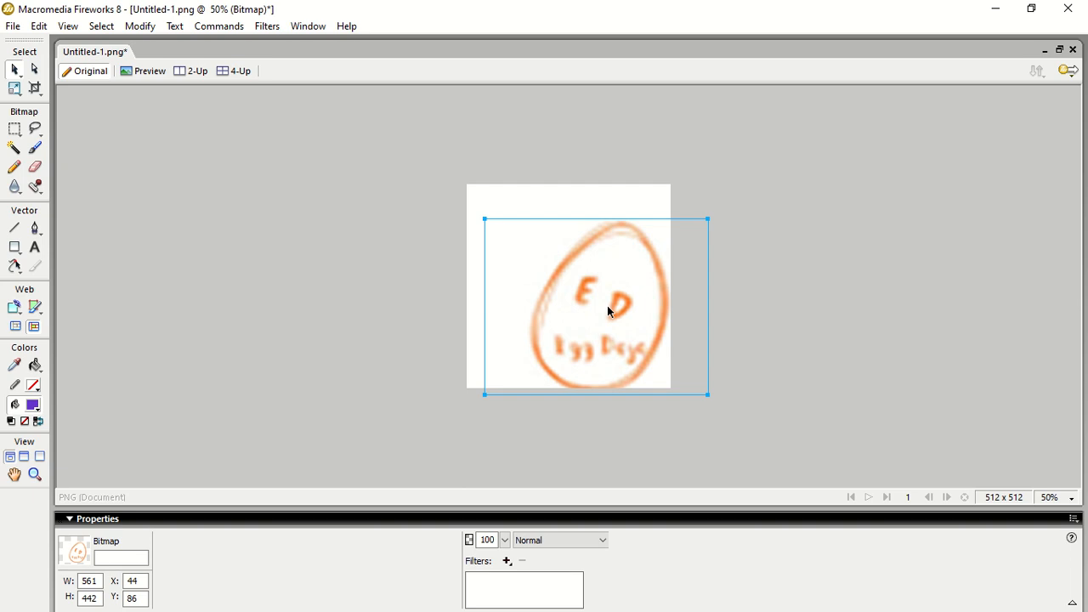
left_click_drag(612, 311, 573, 292)
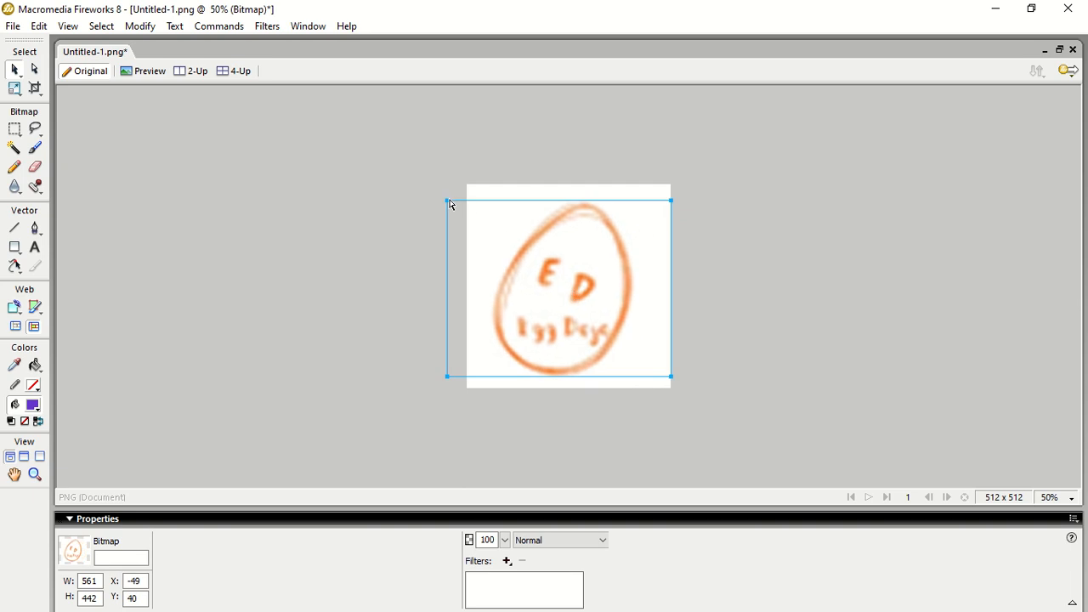
left_click_drag(449, 202, 498, 223)
left_click_drag(631, 297, 605, 283)
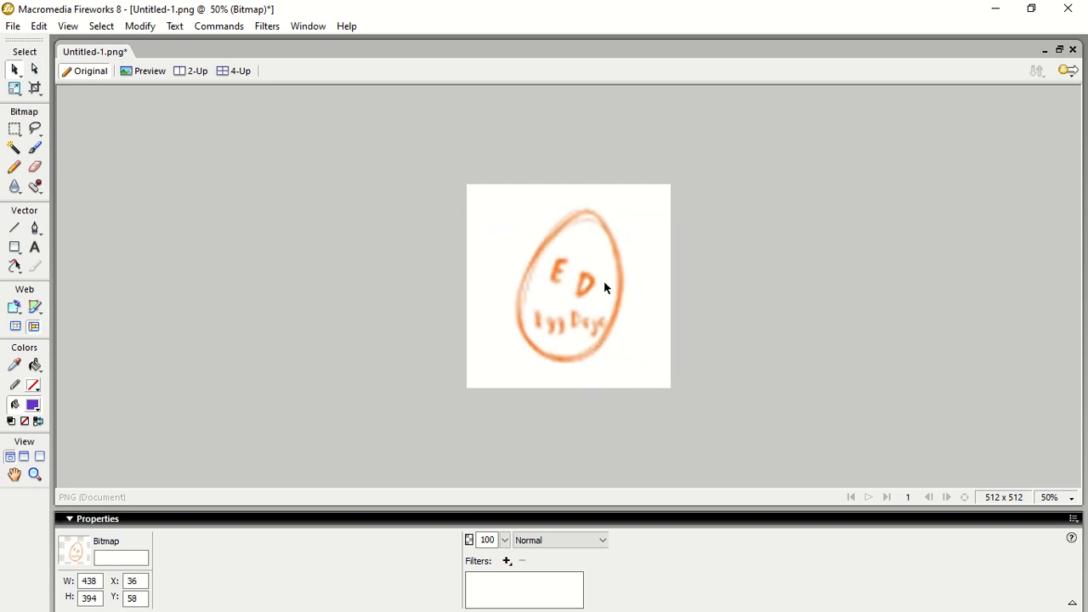
left_click(784, 316)
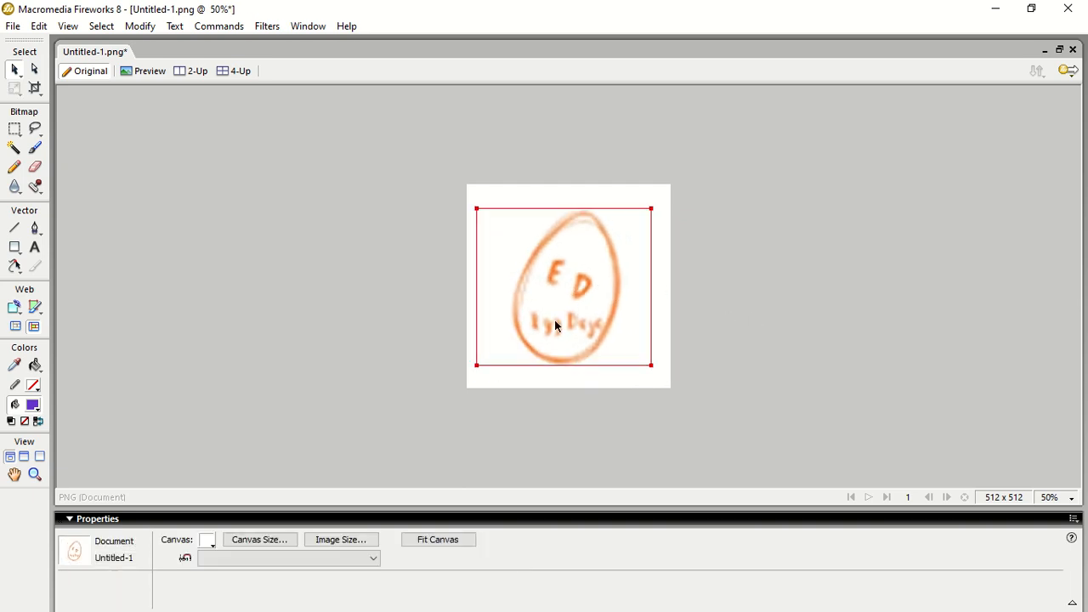
Select everything on the canvas and group it.
left_click_drag(326, 97, 853, 466)
right_click(597, 179)
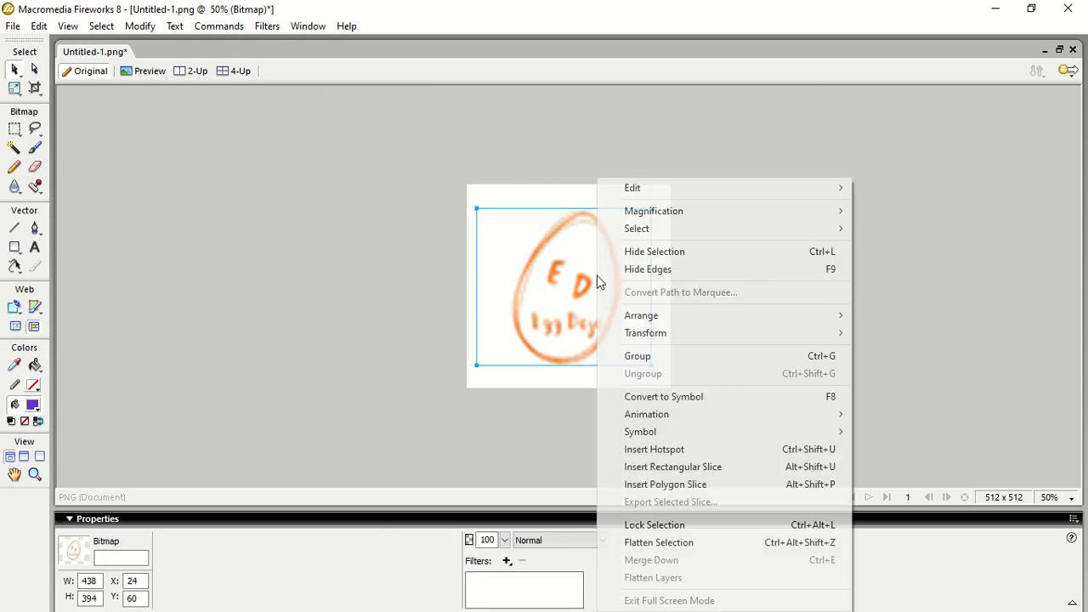
left_click(680, 362)
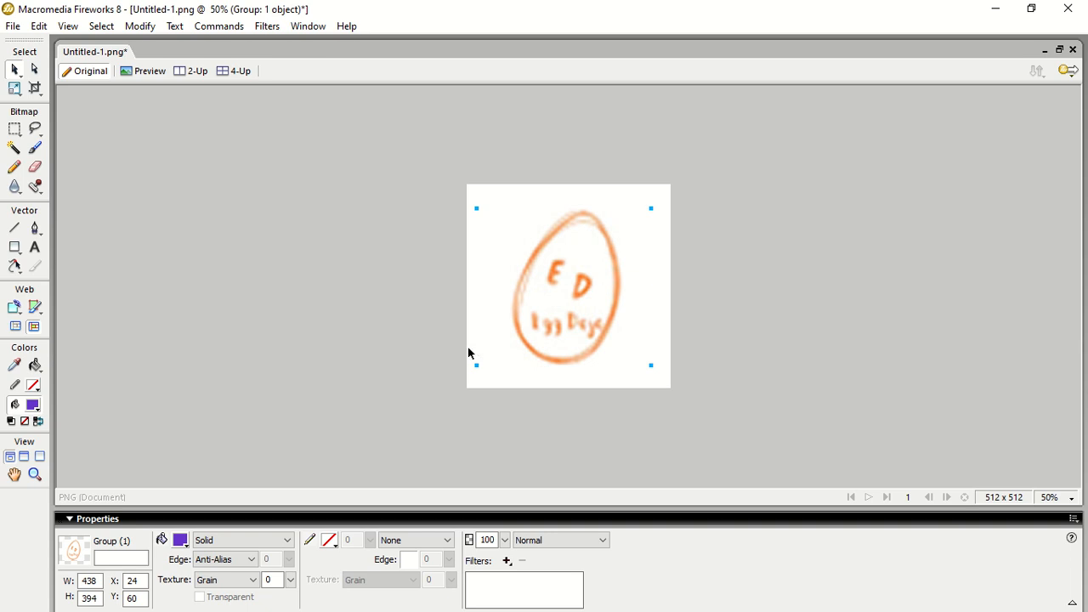
Export the logo through Image Preview as a PNG 32 image named APP_LOGO on the Desktop.
left_click(13, 25)
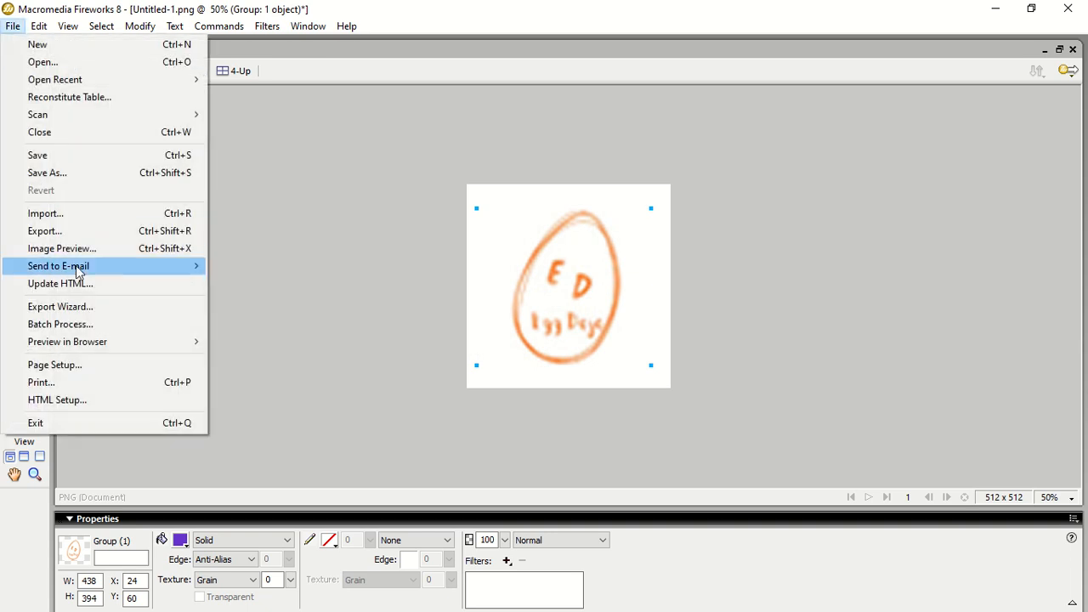
left_click(65, 251)
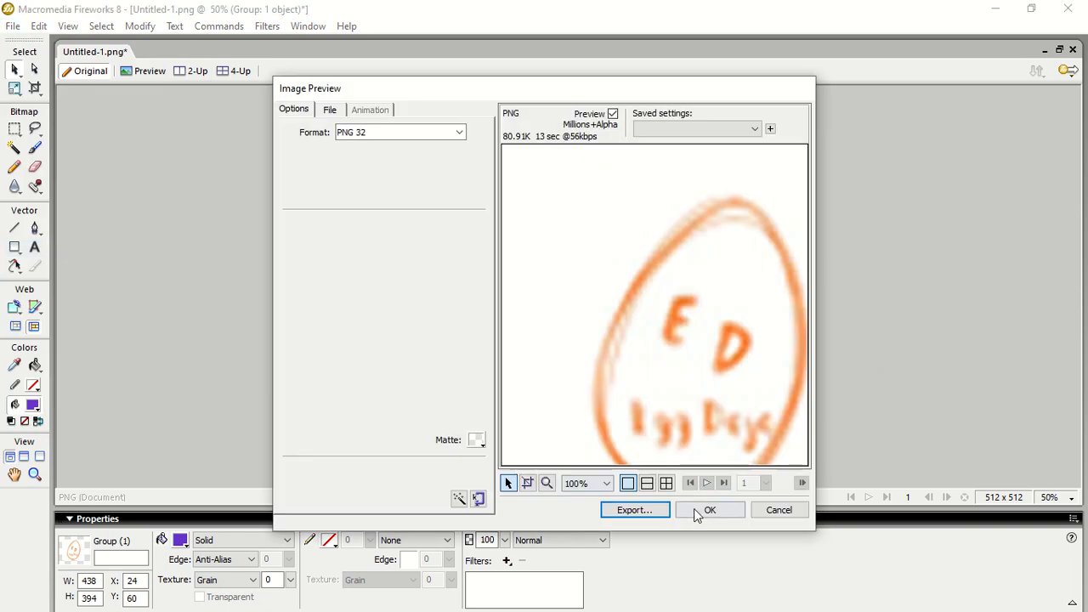
left_click(638, 513)
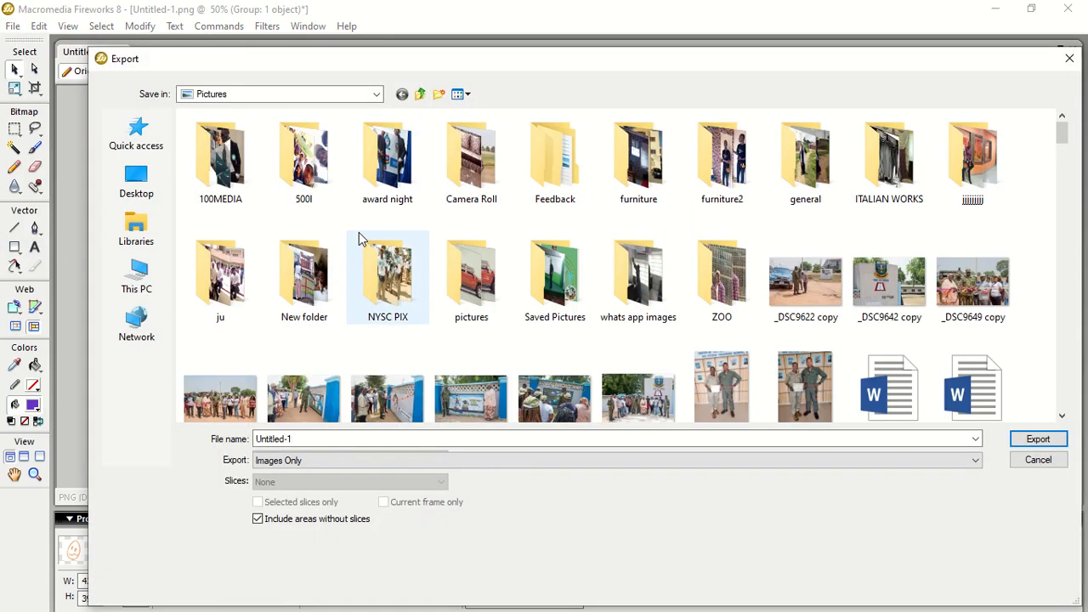
left_click(132, 202)
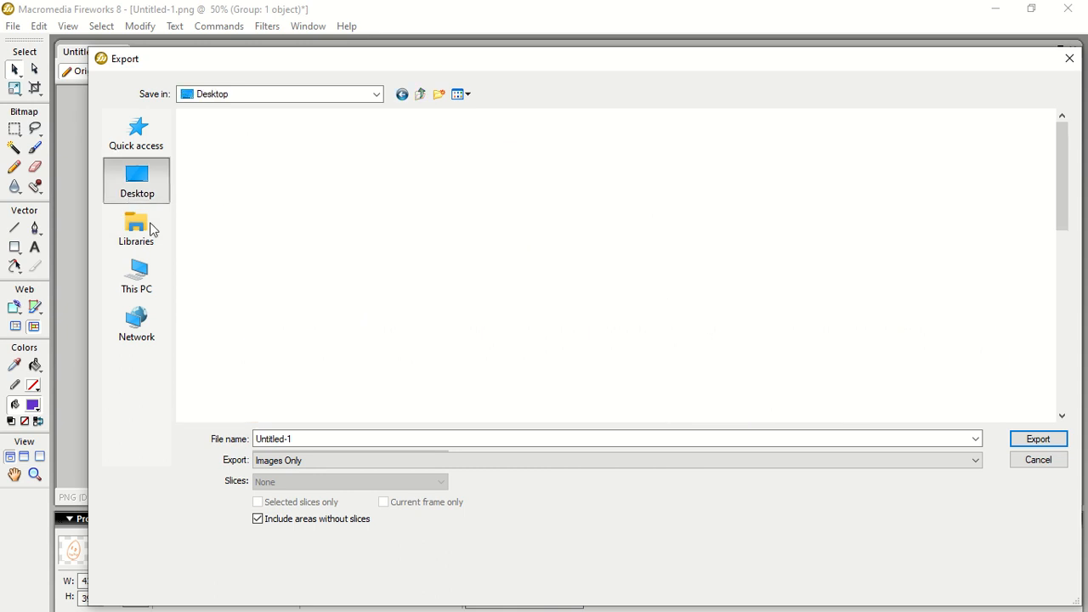
left_click(474, 443)
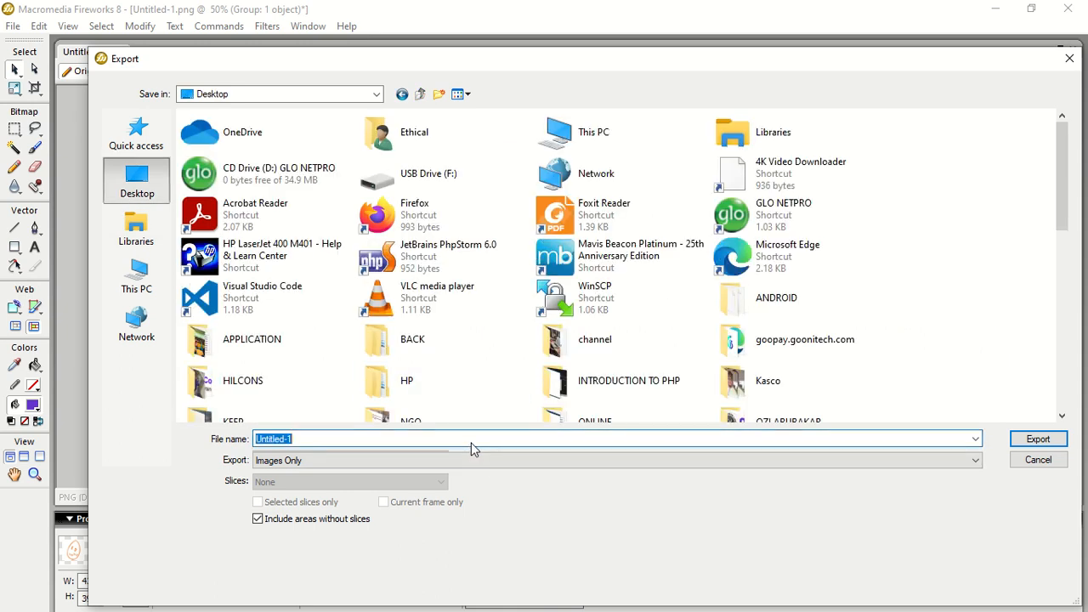
type("aP")
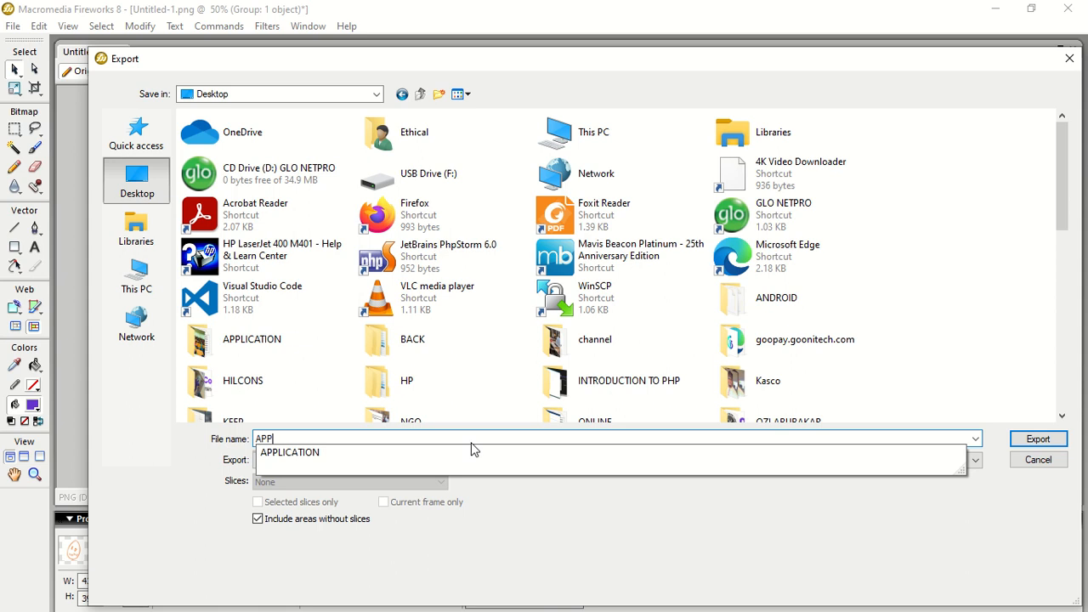
type("P_LOGO")
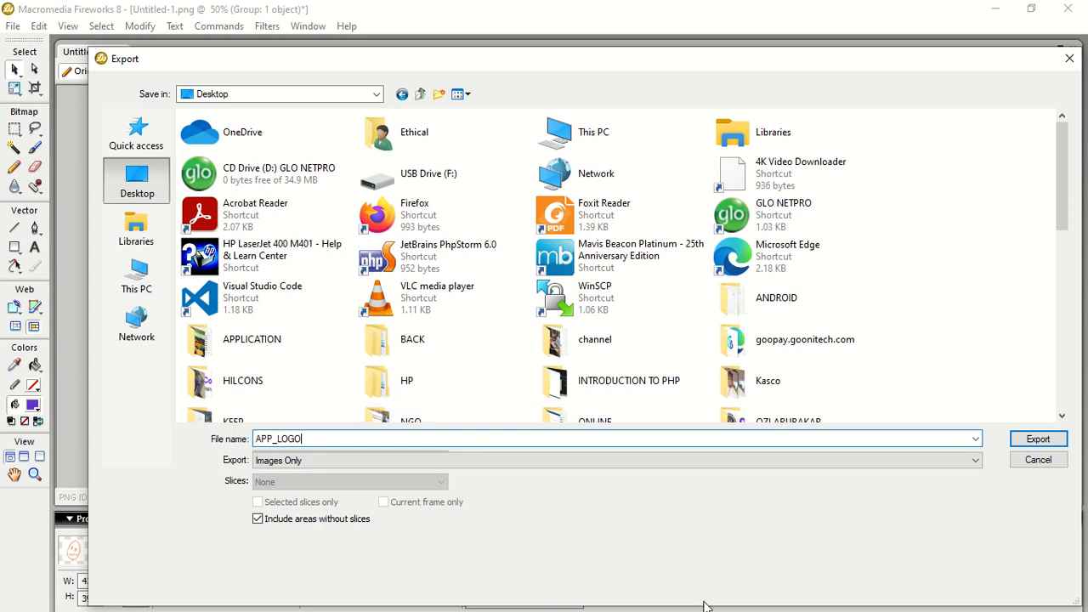
left_click(1038, 439)
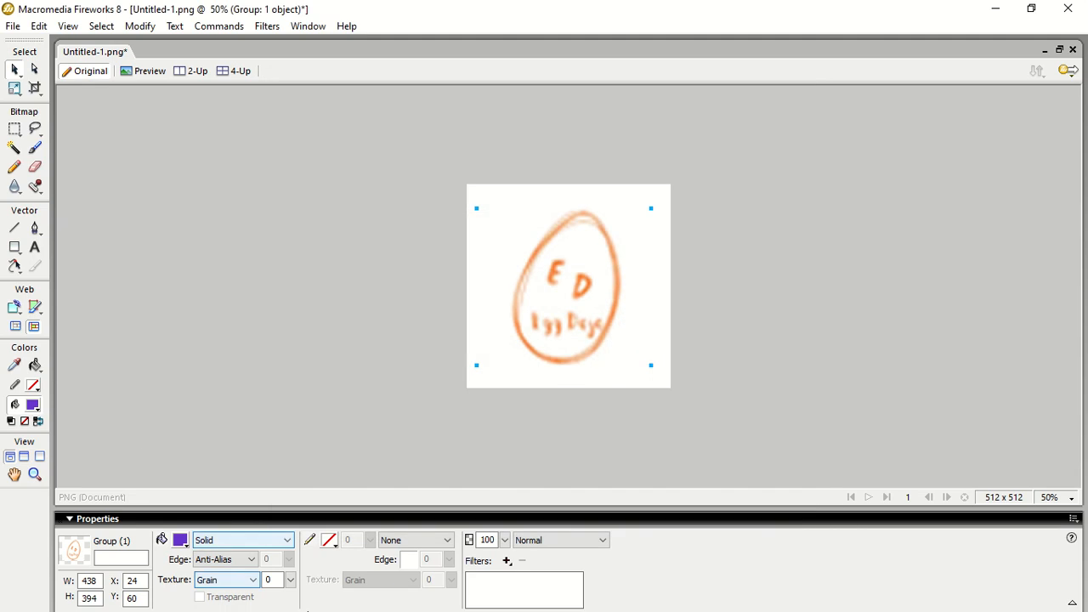
Switch to the WebIntoApp page in Edge and upload APP_LOGO from the Desktop as the app's icon.
key("super+d")
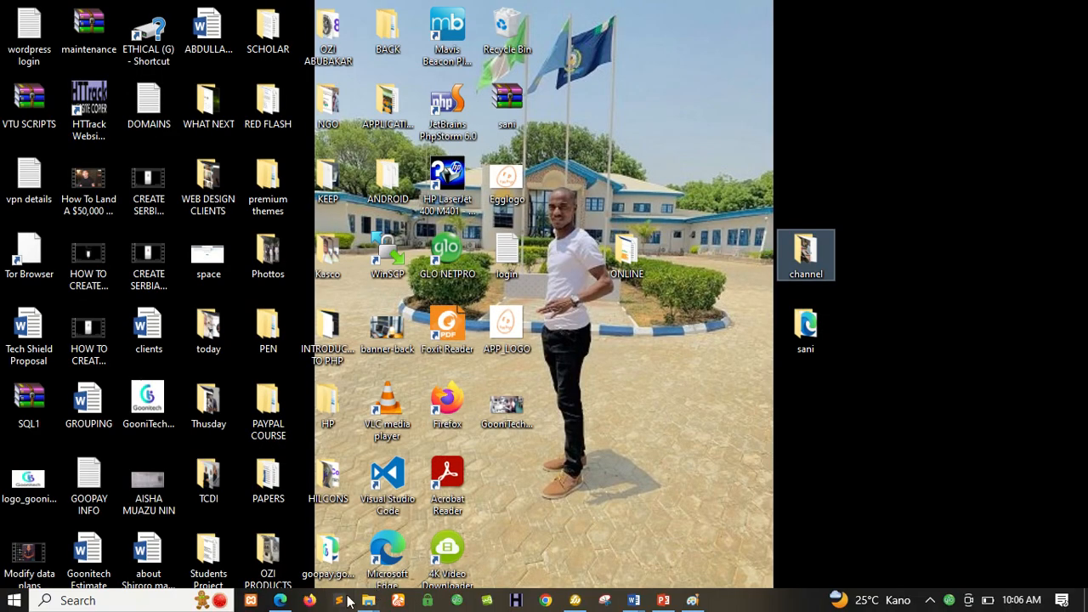
left_click(278, 605)
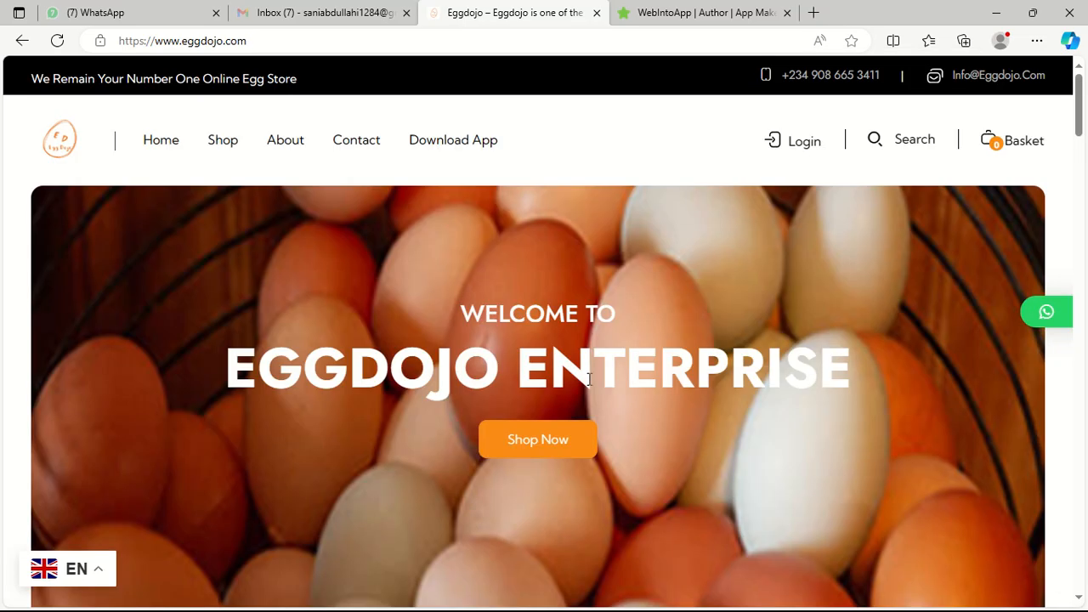
left_click(672, 13)
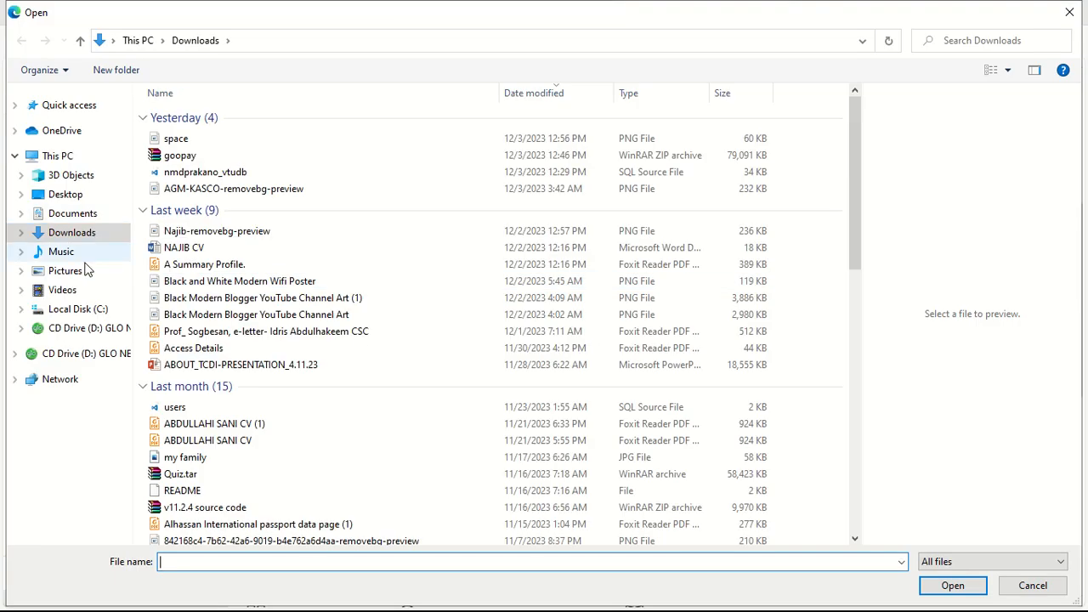
left_click(64, 199)
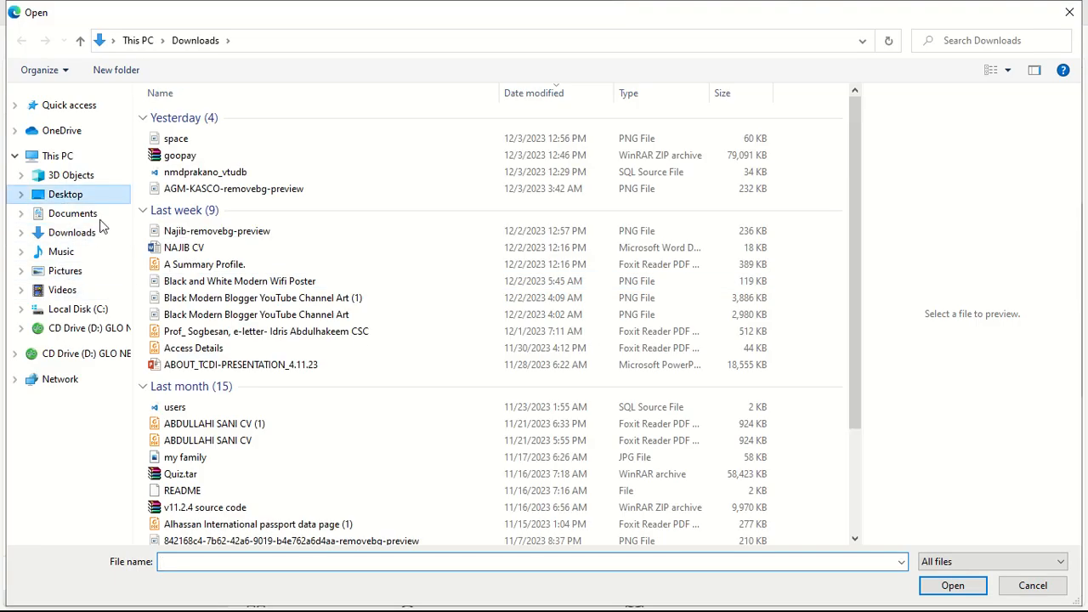
scroll(690, 388, "down", 2)
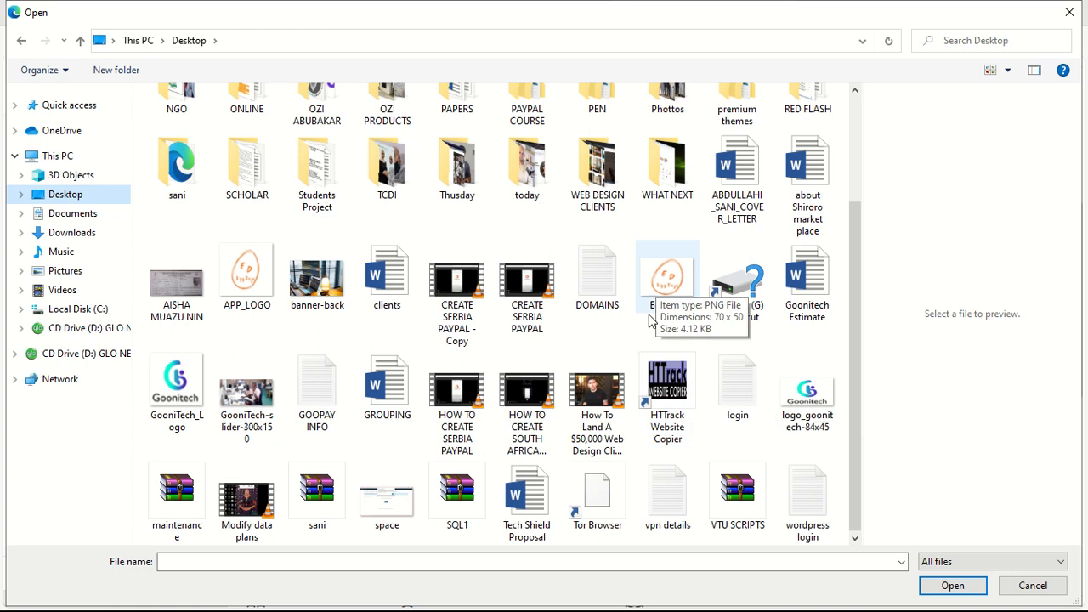
left_click(240, 286)
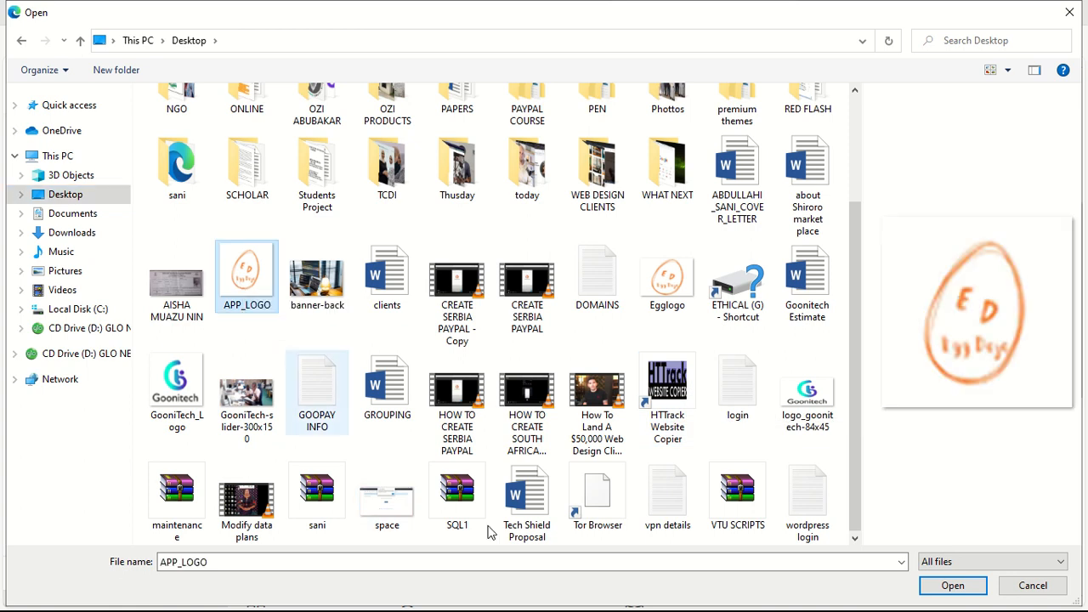
left_click(939, 584)
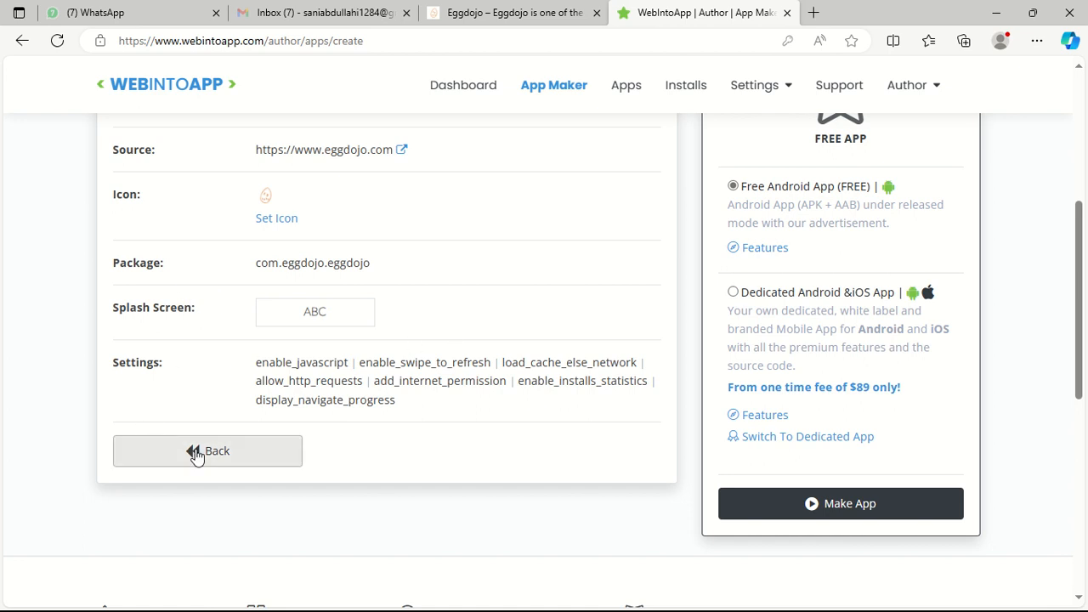
Review the Egg Dojo V1.0 app details and make it as a Free Android App.
scroll(522, 417, "up", 1)
scroll(524, 420, "down", 1)
scroll(523, 413, "up", 2)
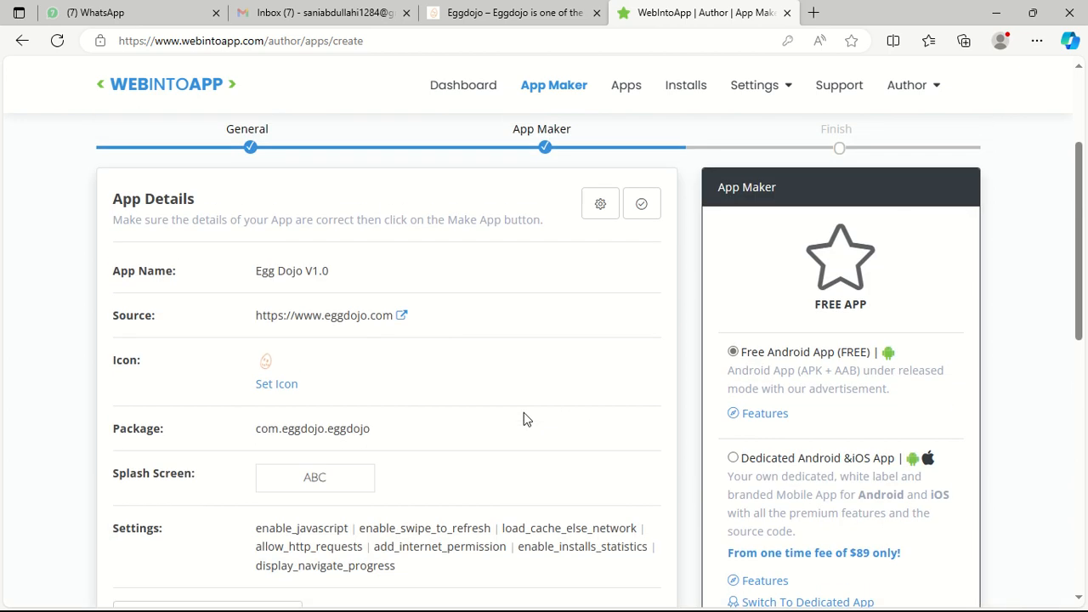
scroll(523, 412, "down", 1)
scroll(854, 548, "down", 2)
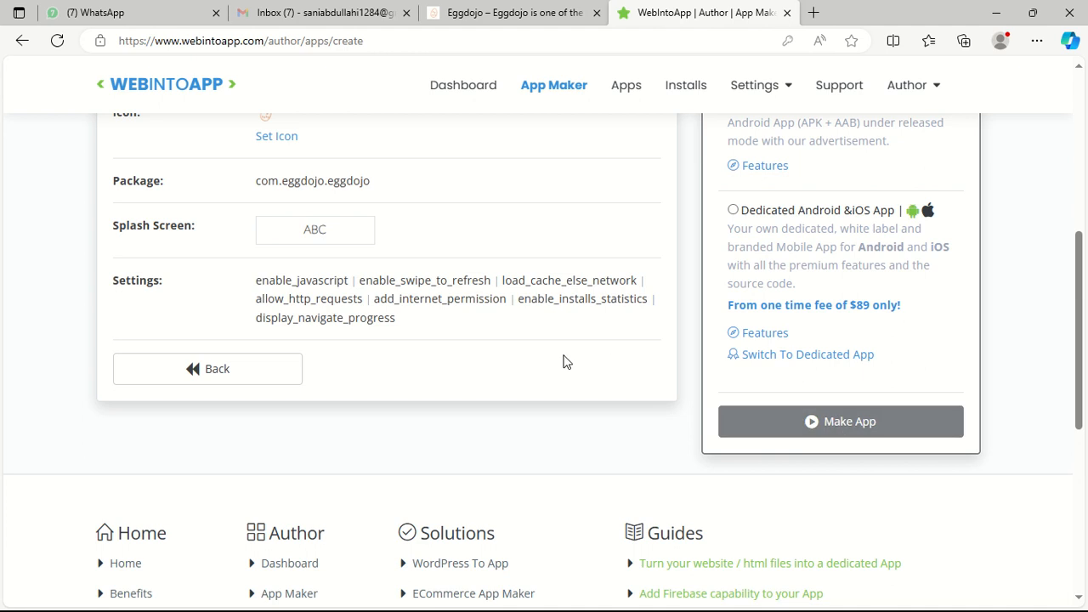
scroll(563, 361, "up", 1)
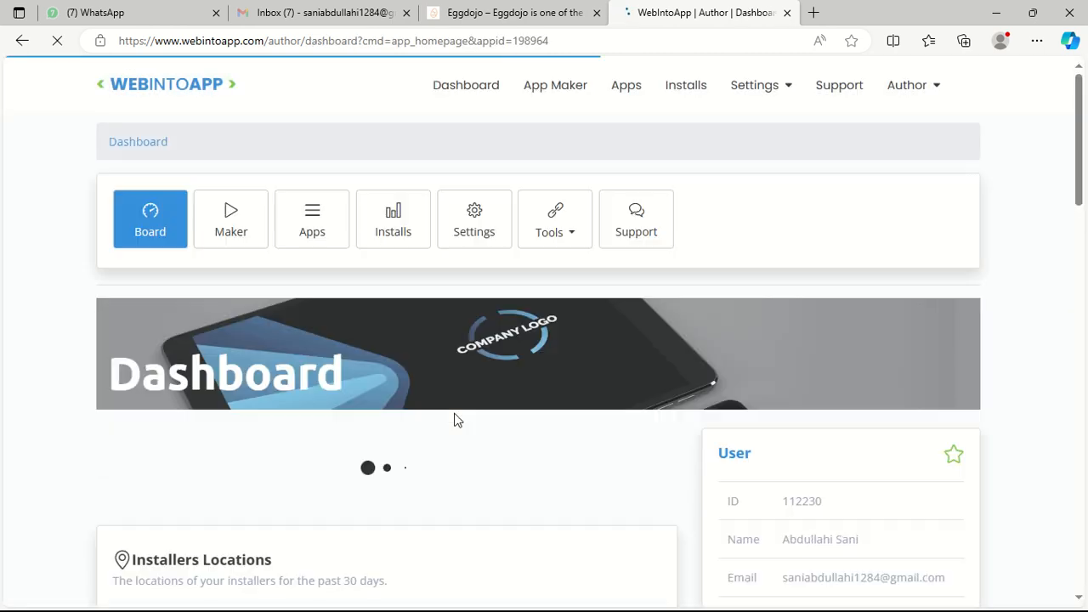
Set the app category to Shopping for the Egg Dojo app homepage.
scroll(489, 381, "down", 5)
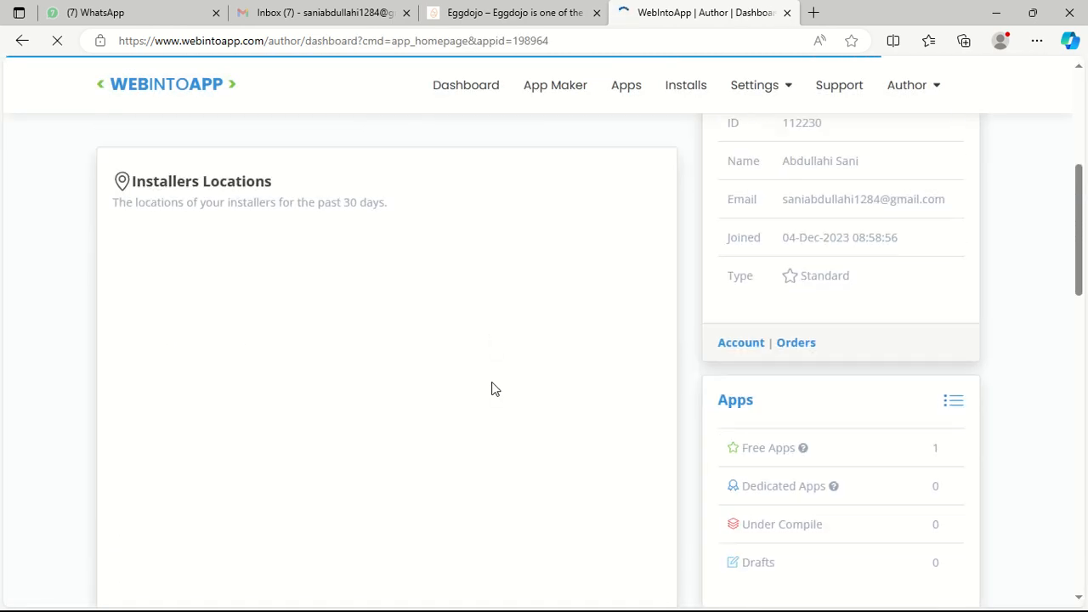
scroll(421, 331, "down", 1)
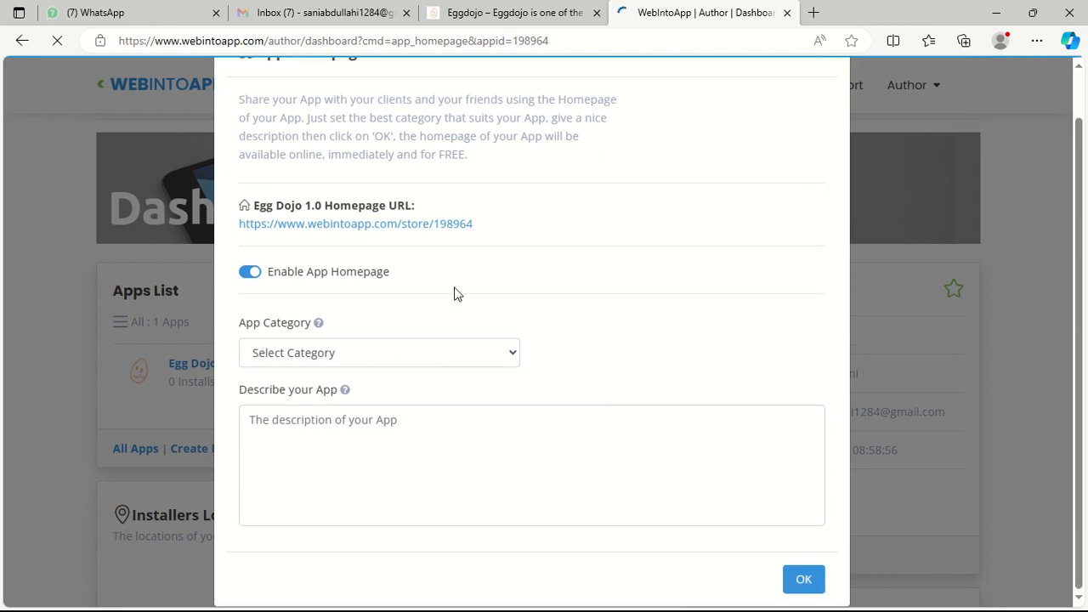
scroll(454, 294, "up", 1)
scroll(454, 289, "down", 1)
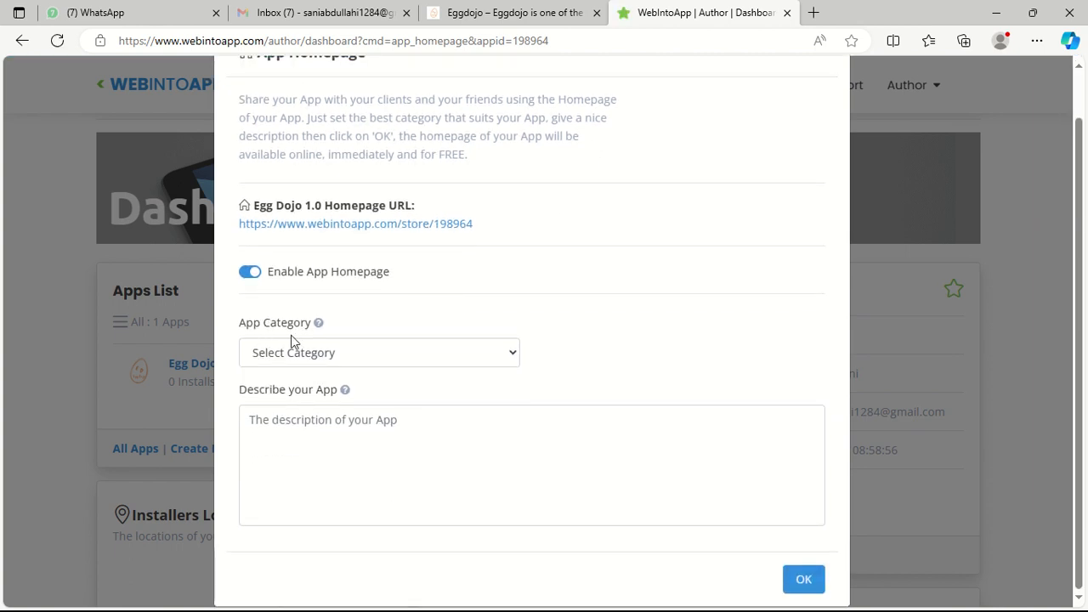
left_click(417, 353)
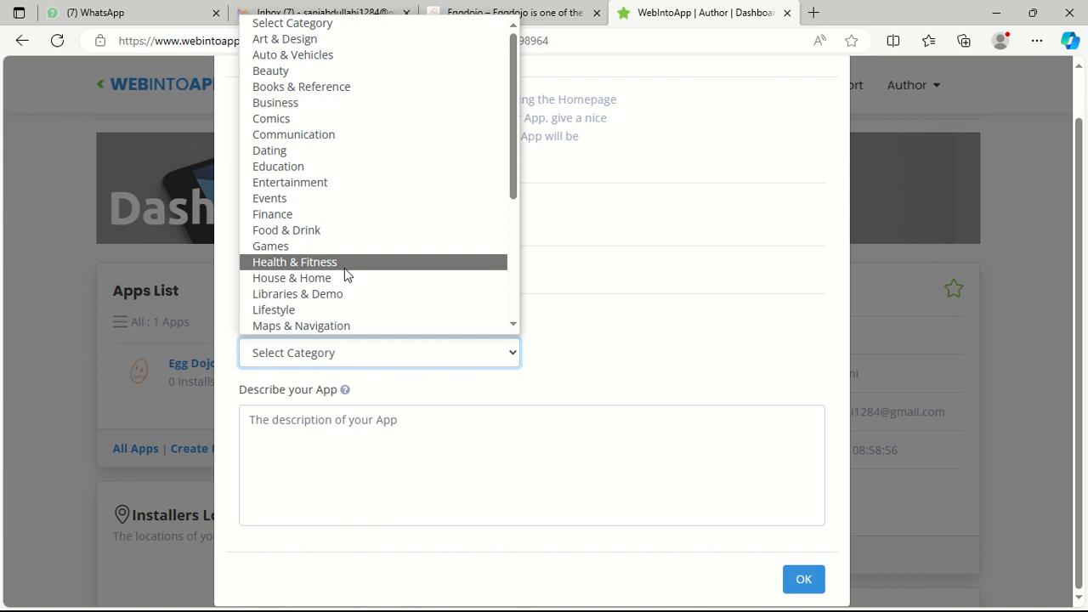
scroll(333, 312, "down", 1)
scroll(332, 312, "down", 2)
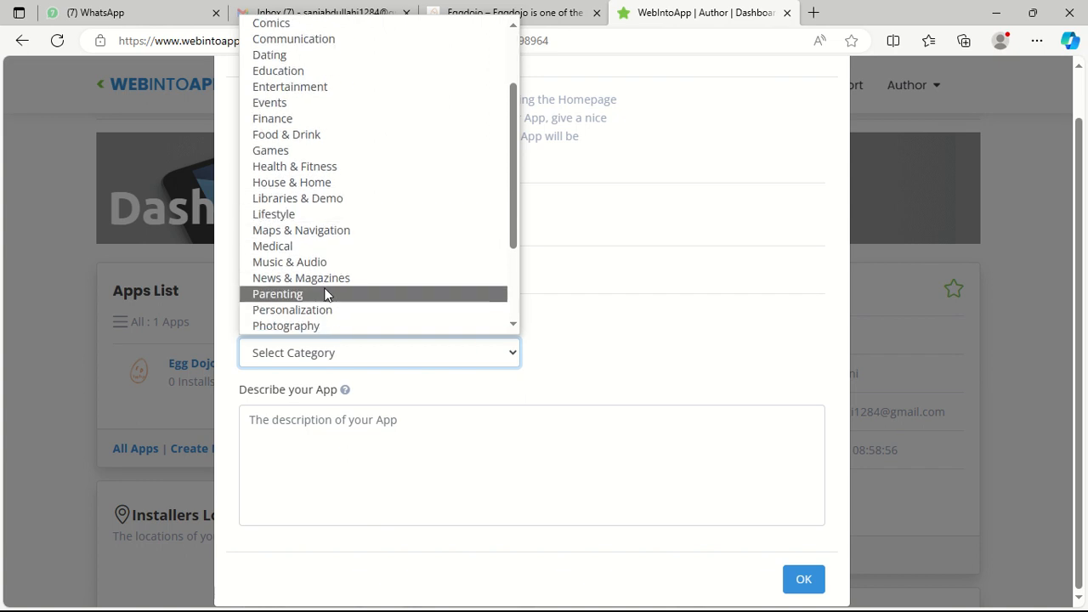
scroll(312, 255, "down", 2)
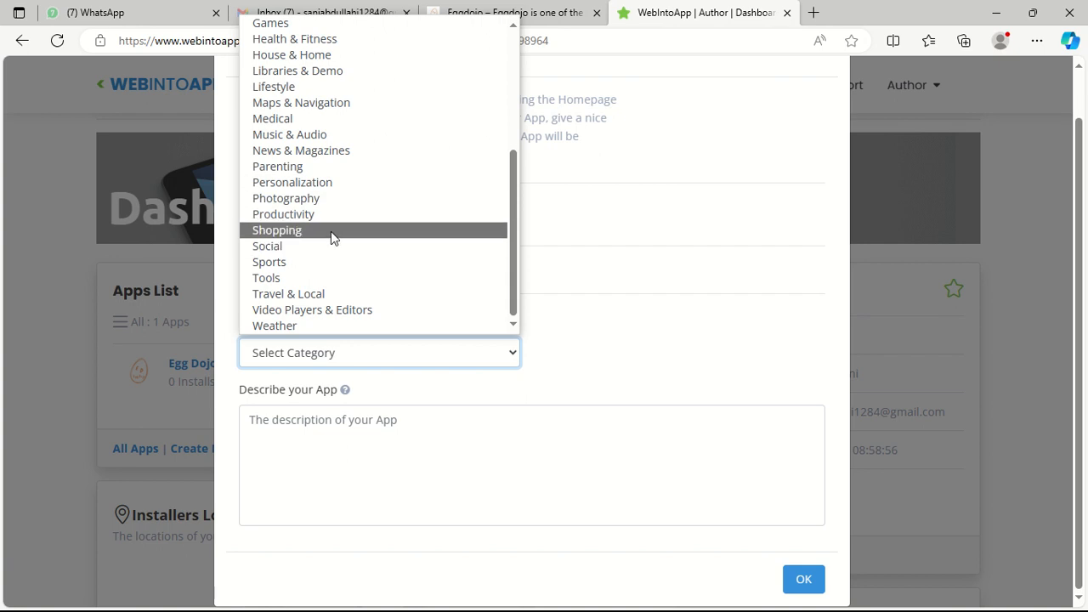
left_click(331, 231)
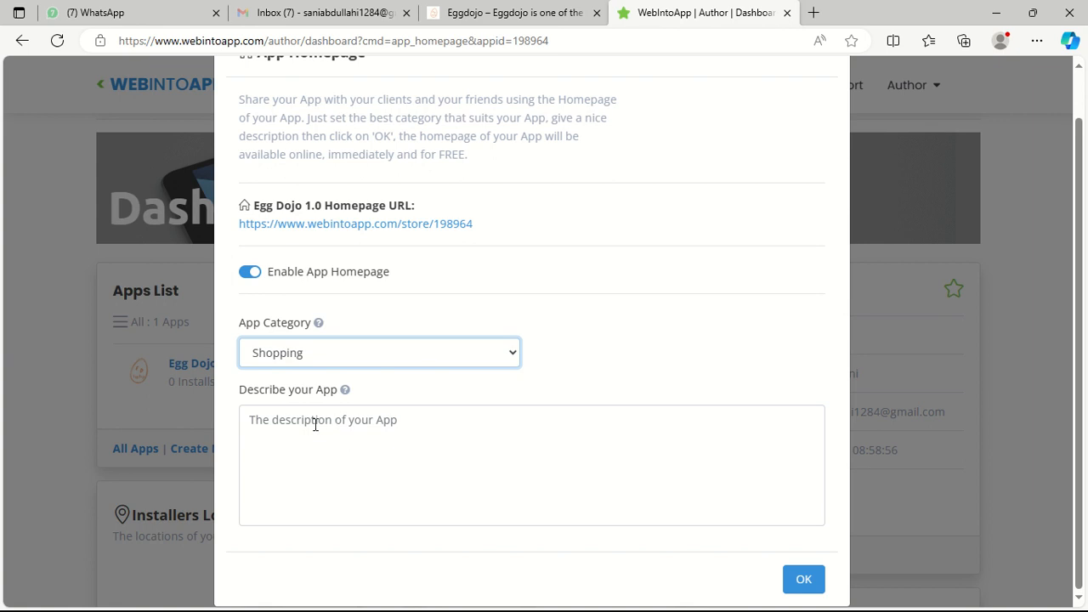
Describe the app as "Egg Dojo is one of the best online Egg delivery platform in the Nigeria." and confirm the homepage settings.
left_click(384, 436)
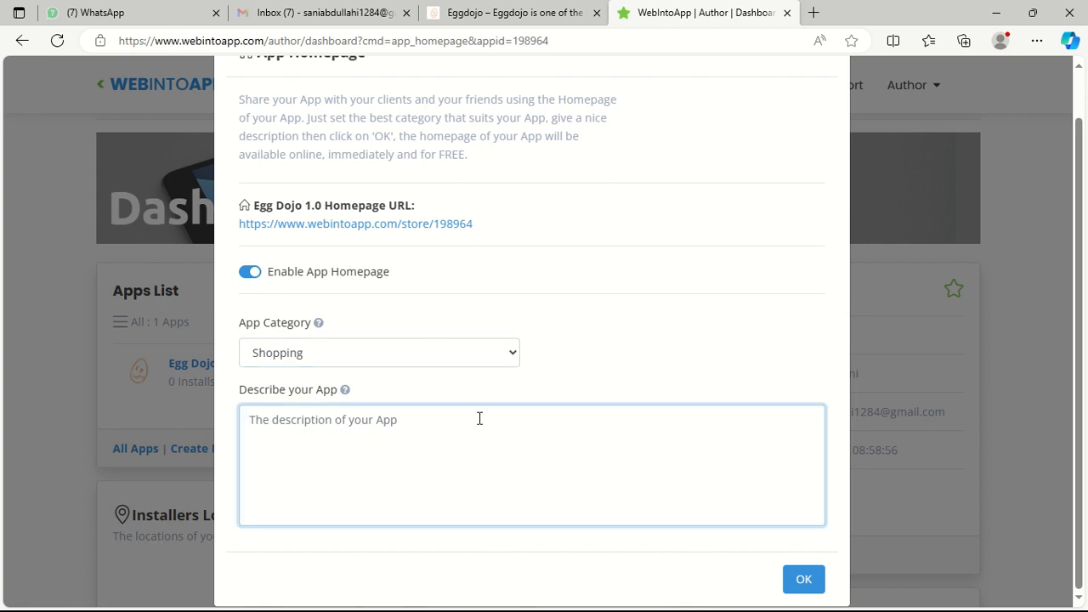
type("e")
key("BackSpace")
type("Egg Dojo is one of the be")
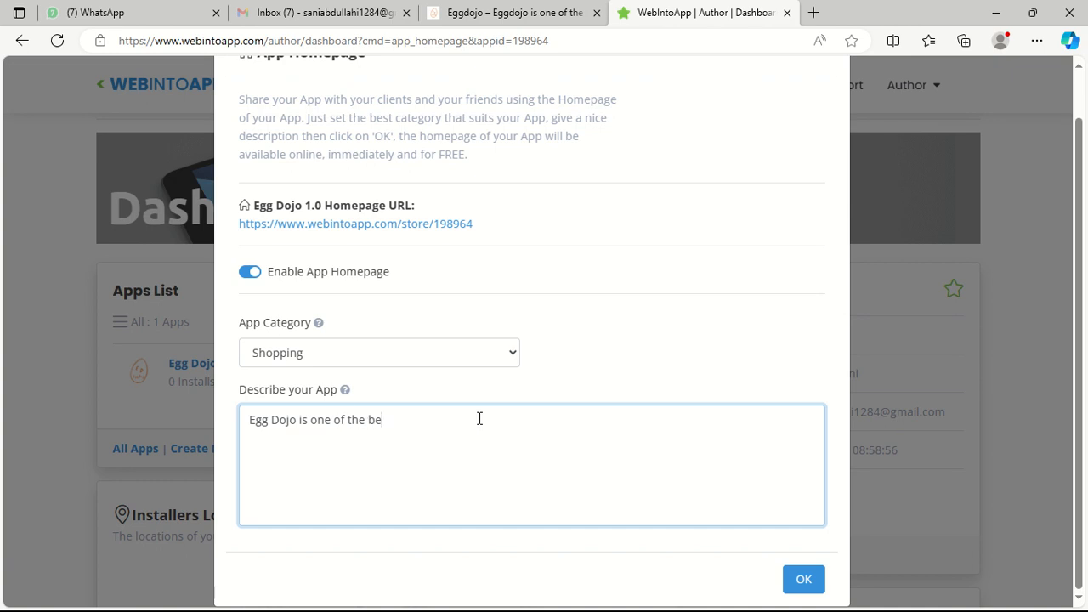
type("st online Egg")
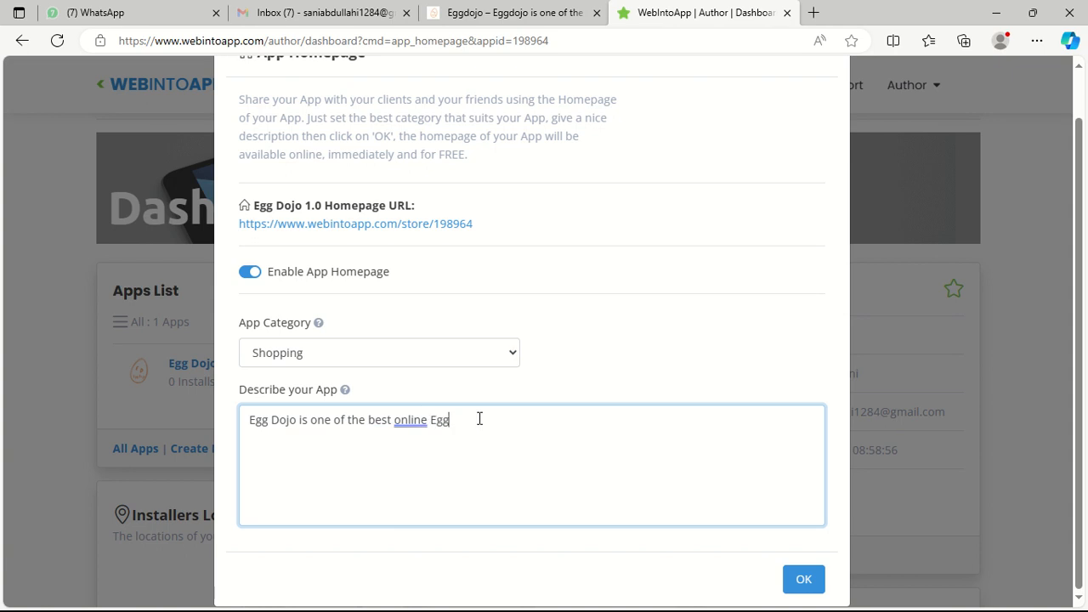
type("ded")
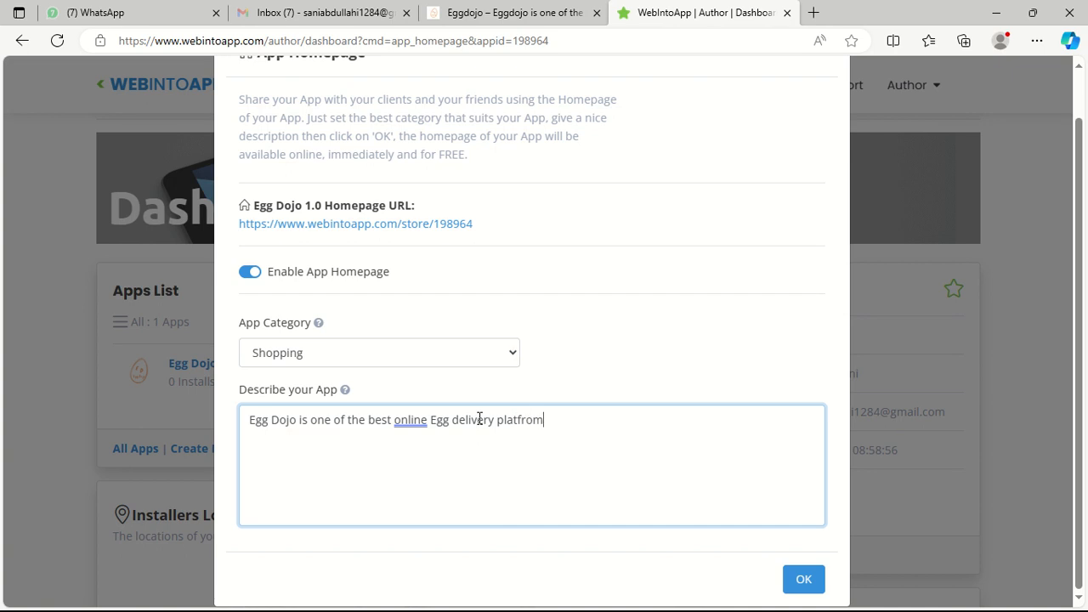
key("BackSpace")
key("BackSpace")
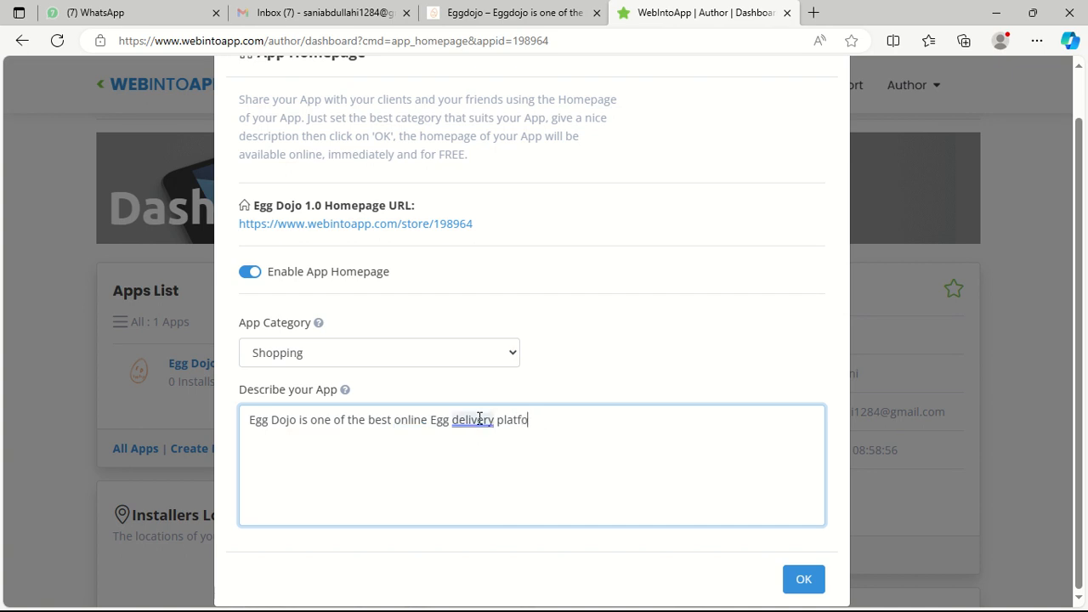
type("ci")
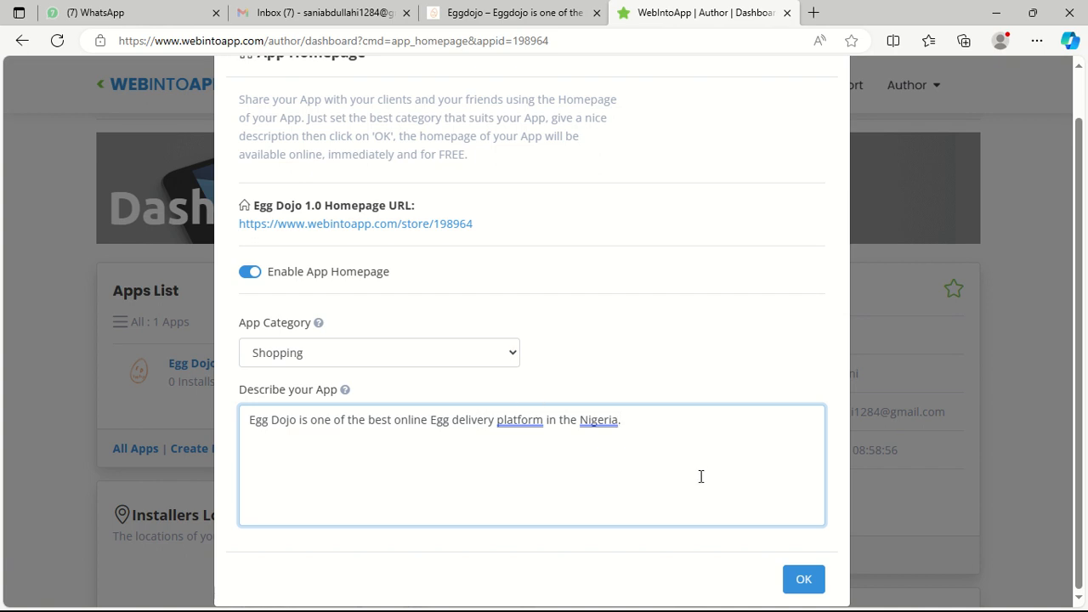
left_click(804, 581)
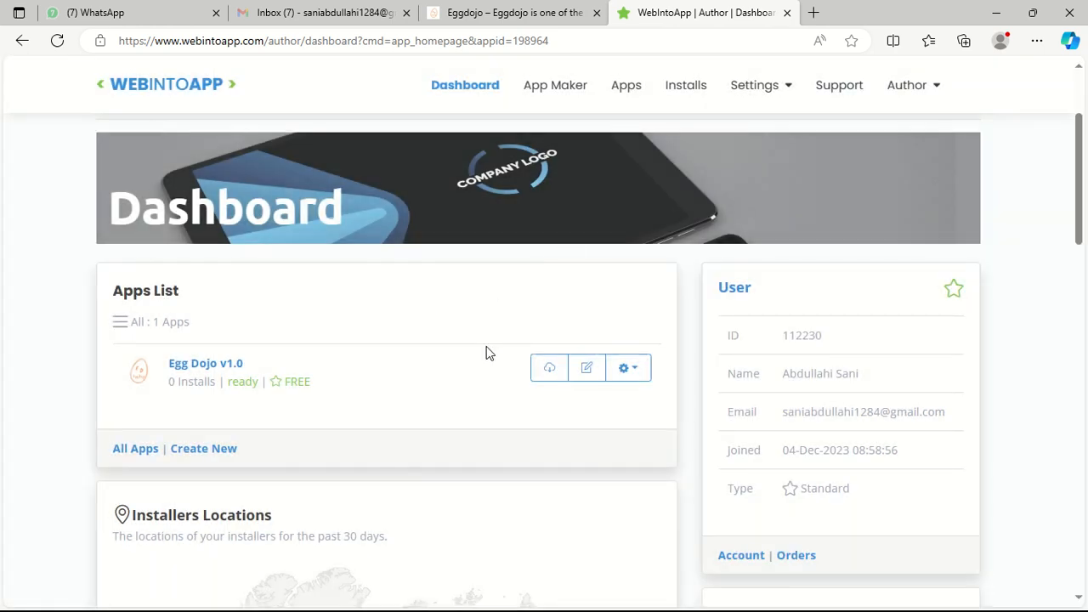
Download all files of the free Egg Dojo v1.0 app as a ZIP from the dashboard's apps list.
scroll(850, 357, "down", 5)
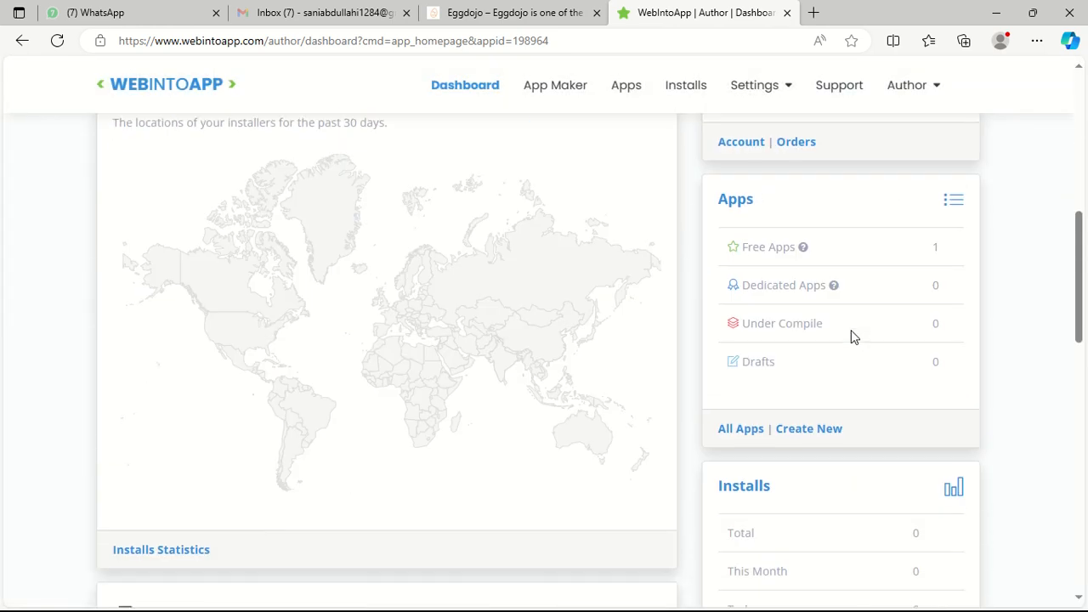
scroll(850, 338, "up", 5)
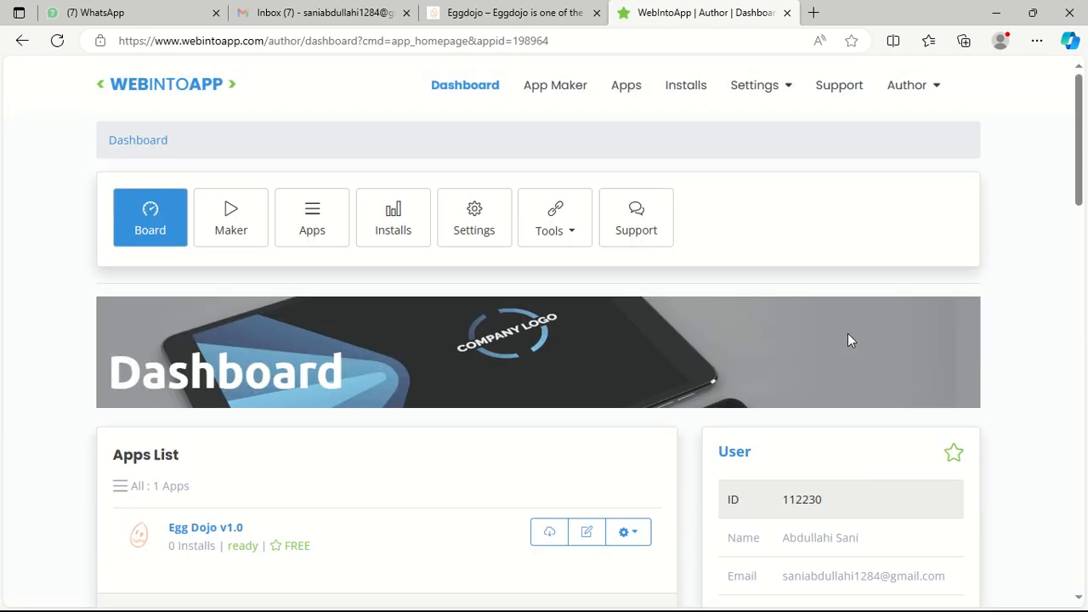
scroll(517, 396, "down", 1)
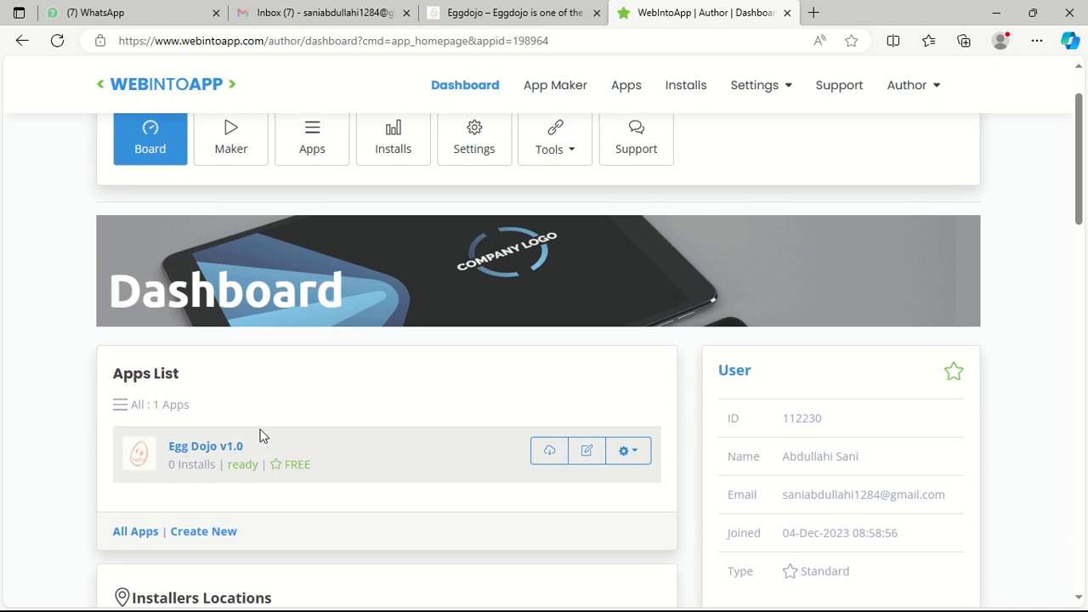
scroll(571, 349, "down", 1)
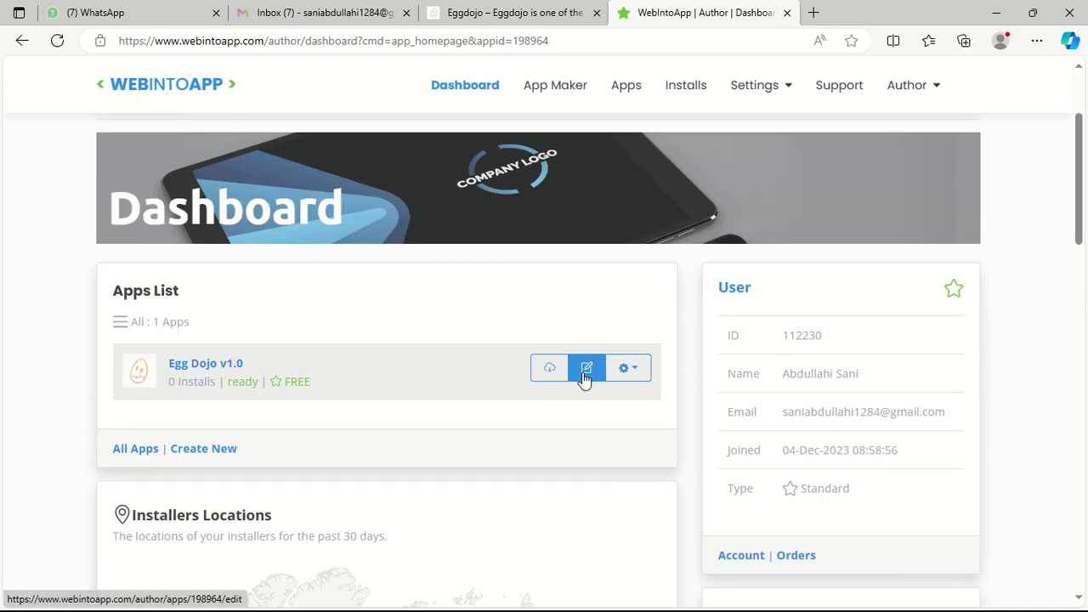
left_click(629, 379)
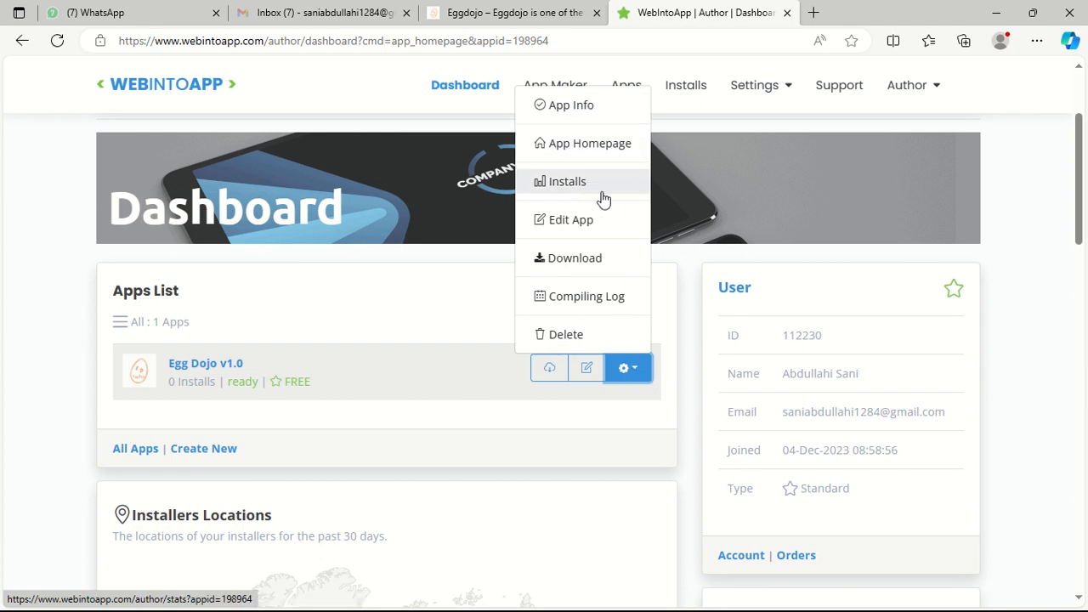
left_click(567, 266)
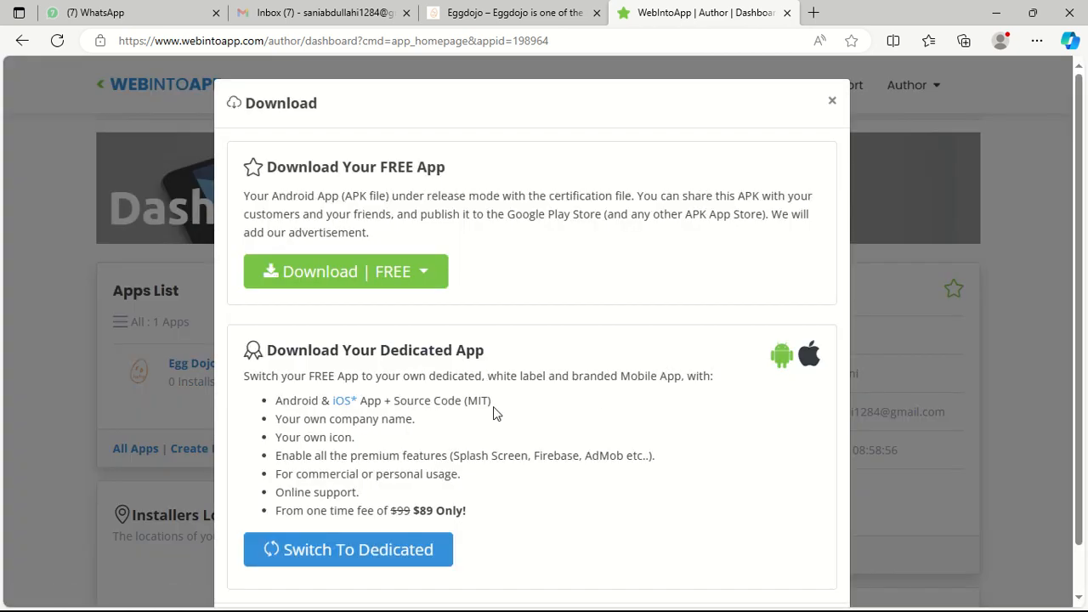
scroll(492, 406, "down", 1)
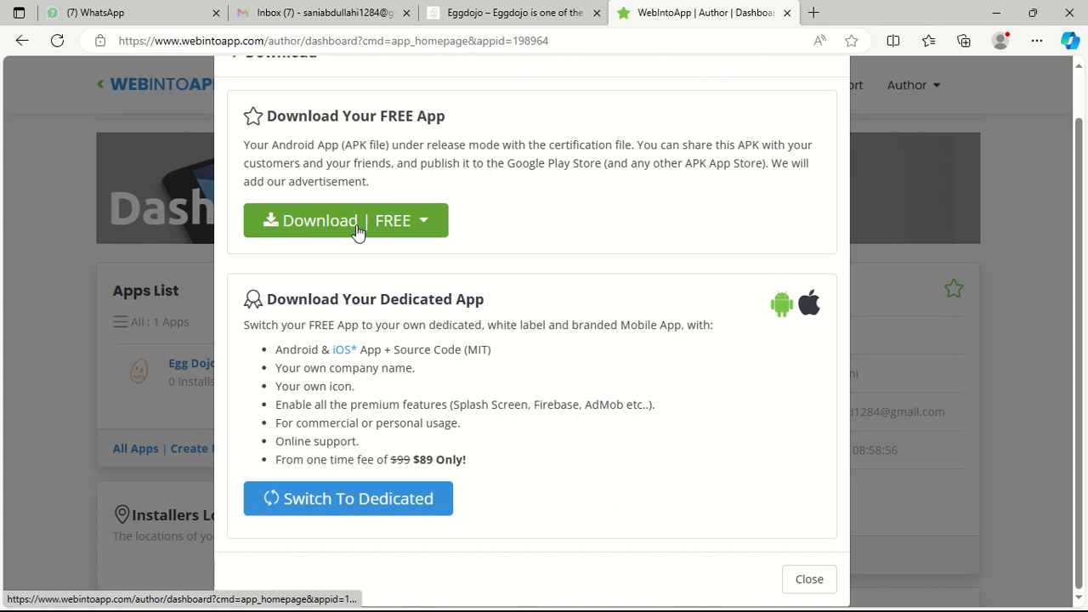
left_click(408, 225)
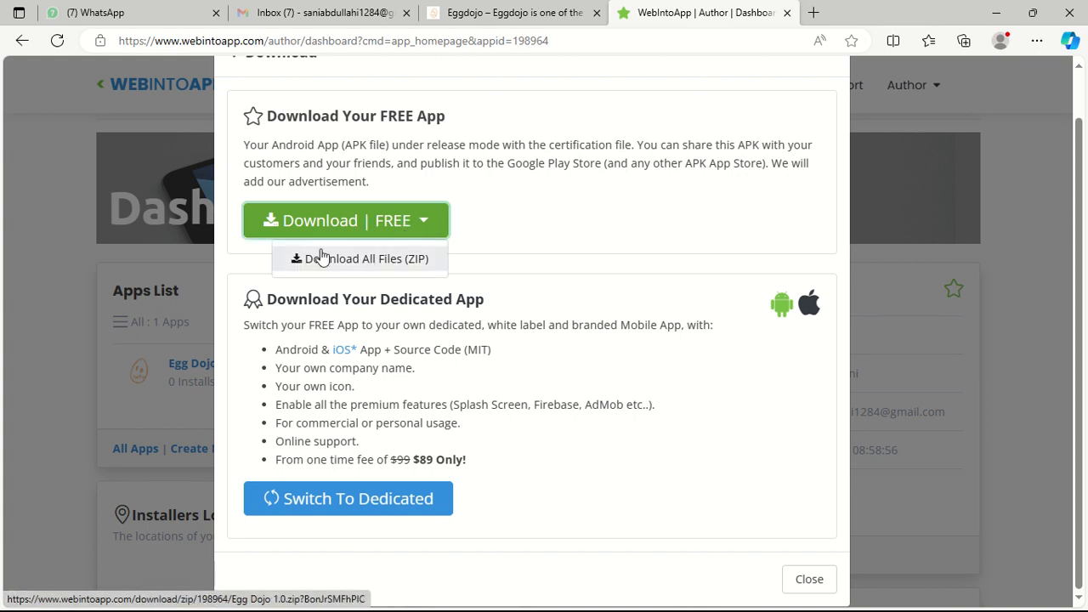
left_click(403, 265)
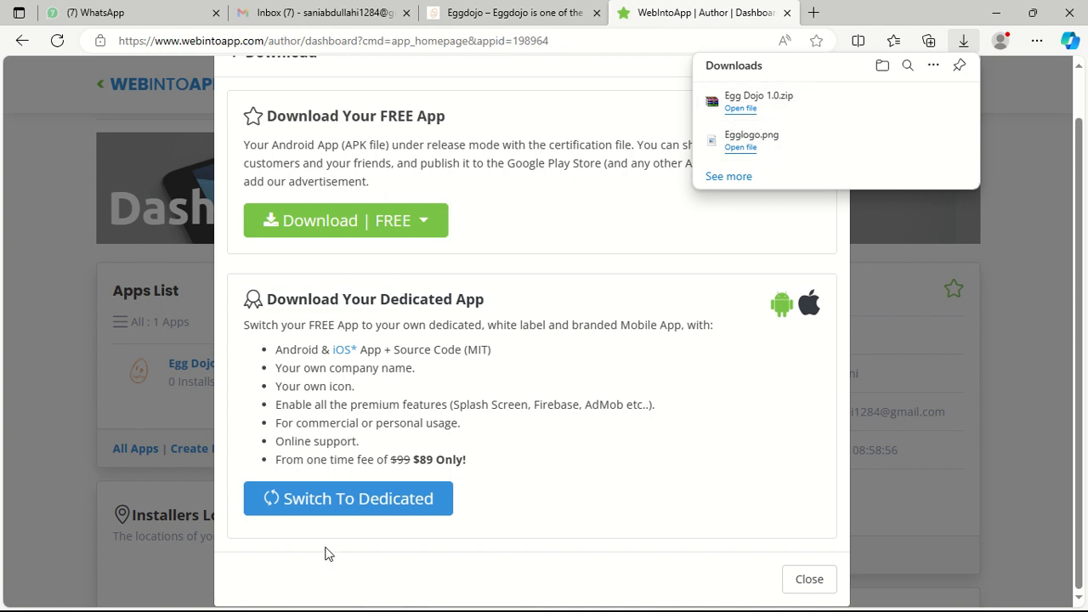
Switch to File Explorer and copy the Egg Dojo 1.0 archive from the Downloads folder.
key("super+e")
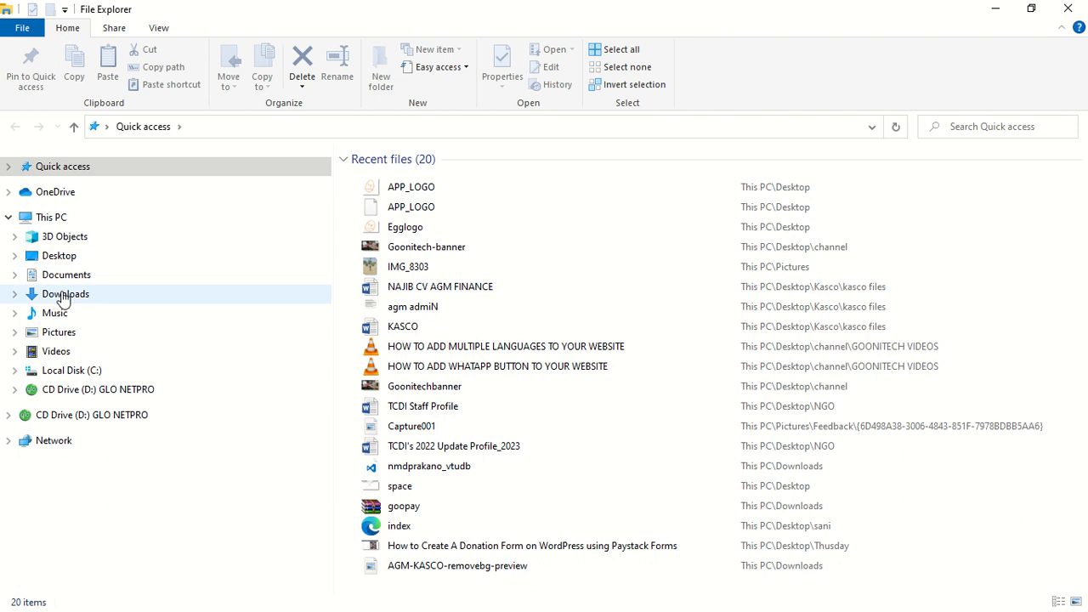
left_click(62, 295)
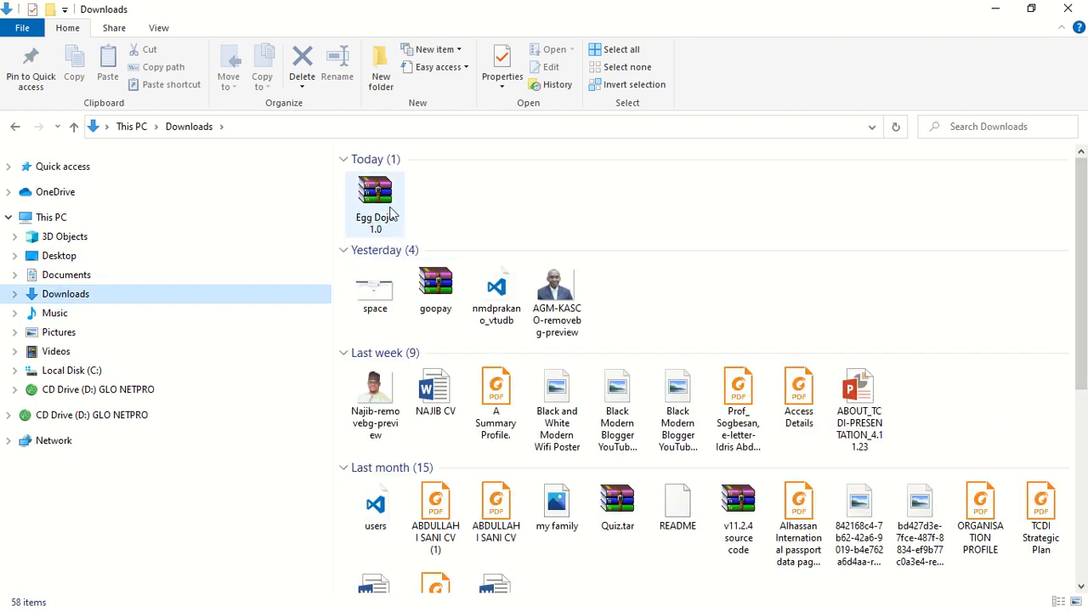
double_click(380, 212)
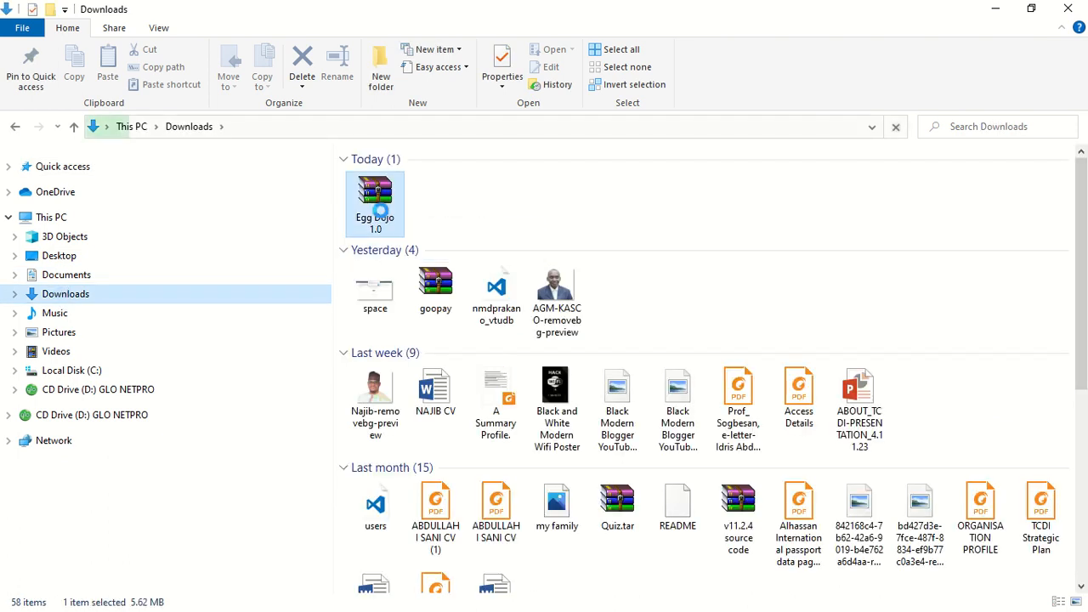
right_click(380, 212)
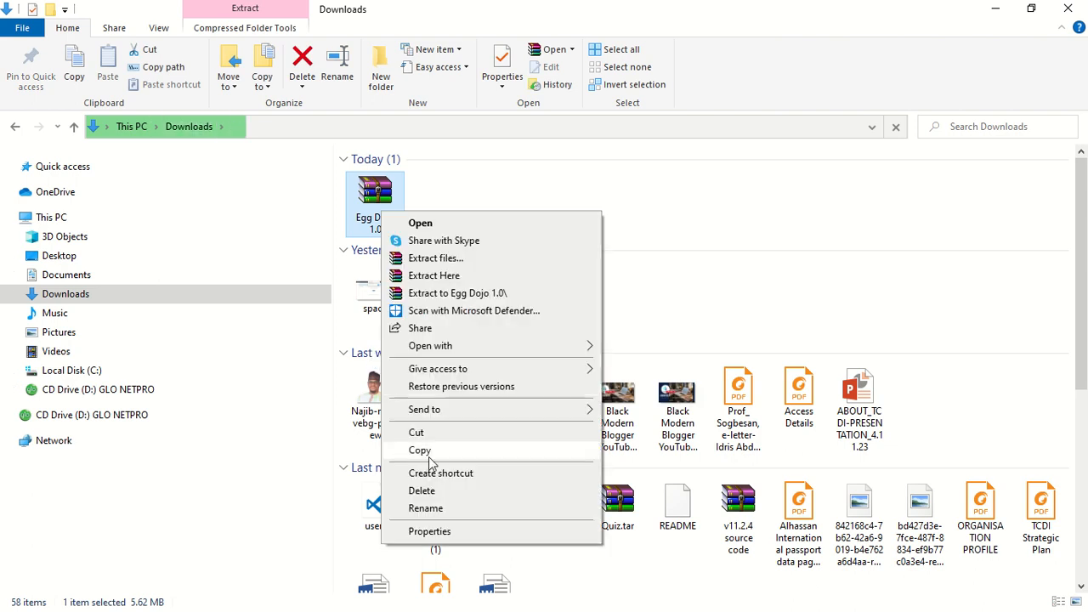
left_click(431, 454)
Create a new folder named MOBILE APP on the desktop.
key("super+d")
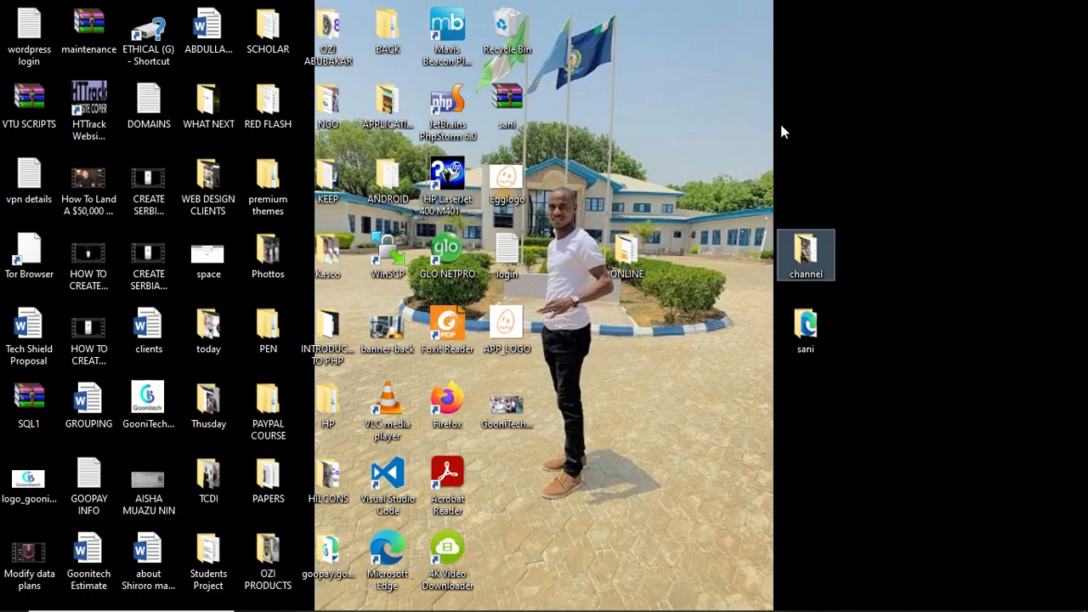
left_click(660, 345)
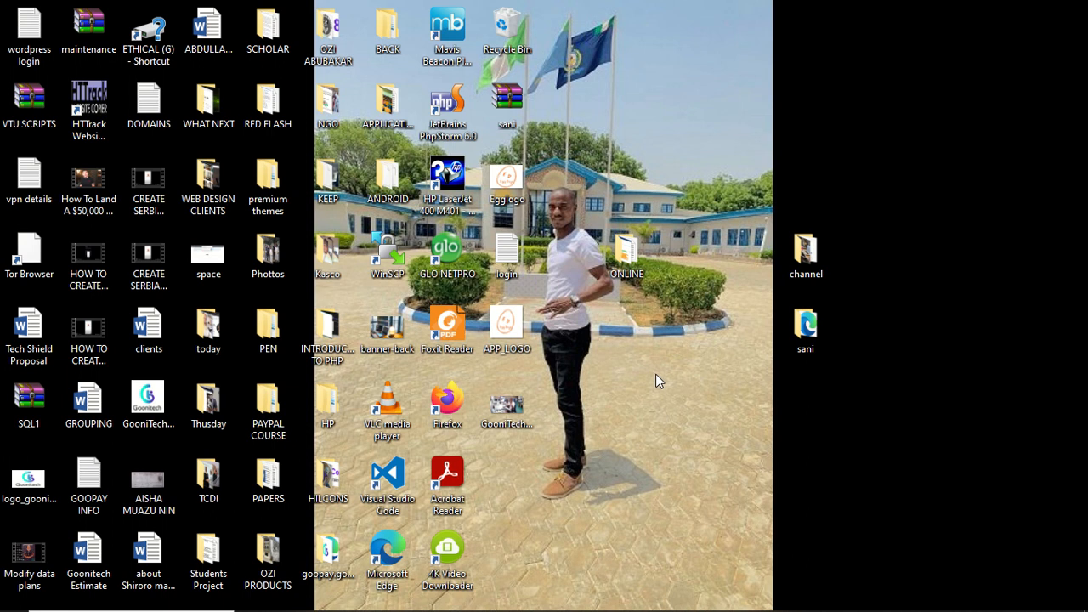
right_click(656, 379)
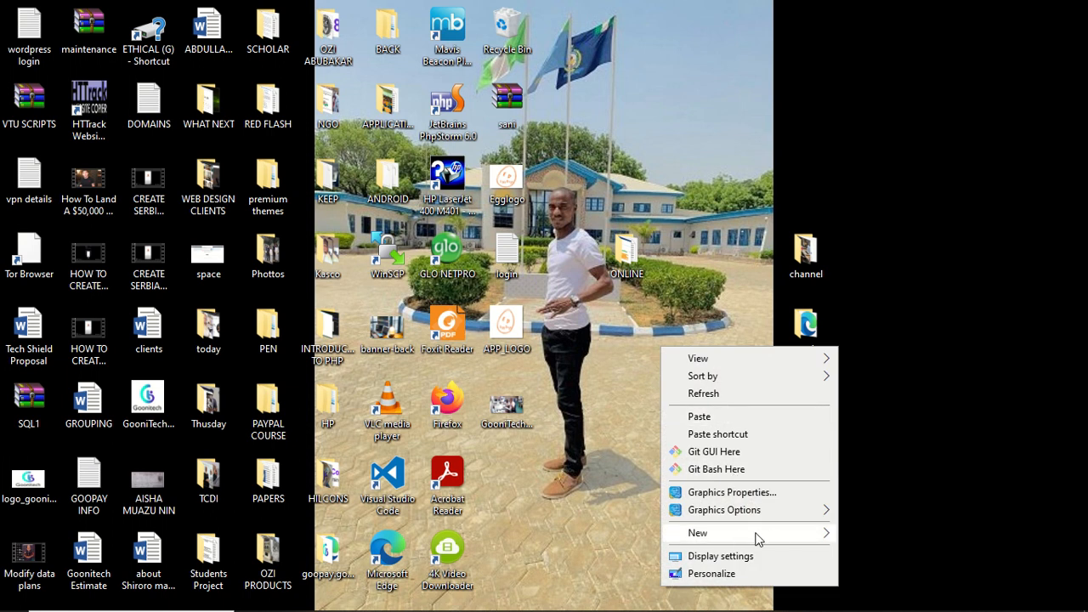
mouse_move(790, 533)
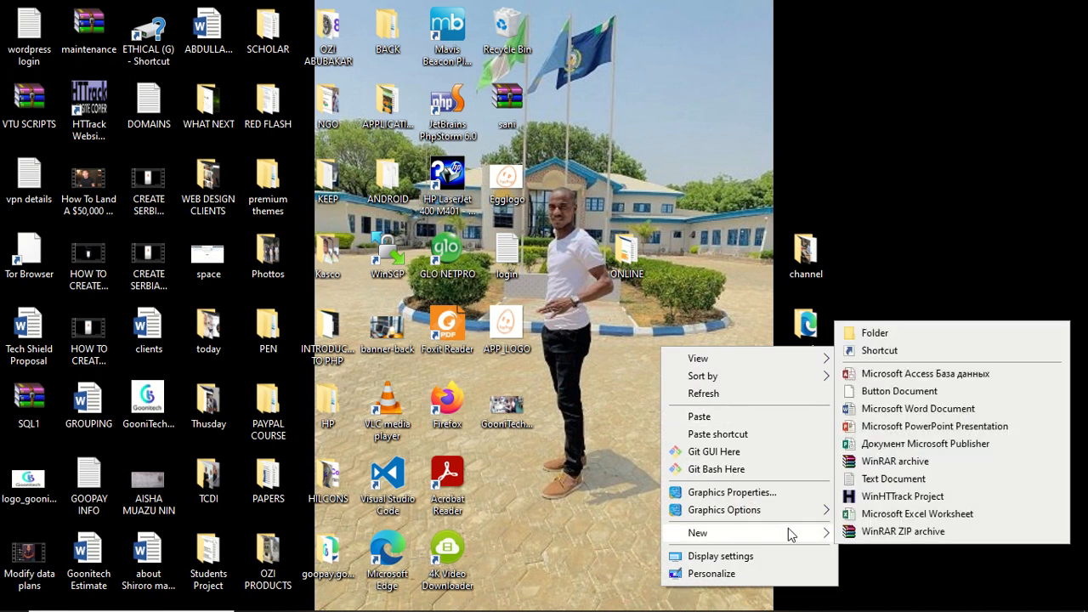
left_click(896, 336)
type("MOBIL")
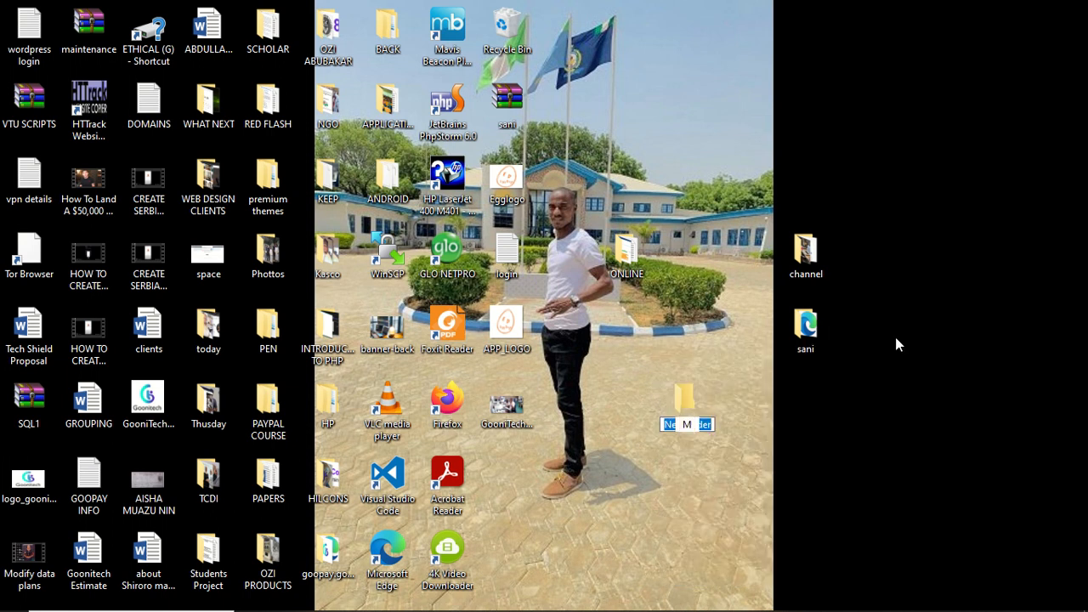
type("E")
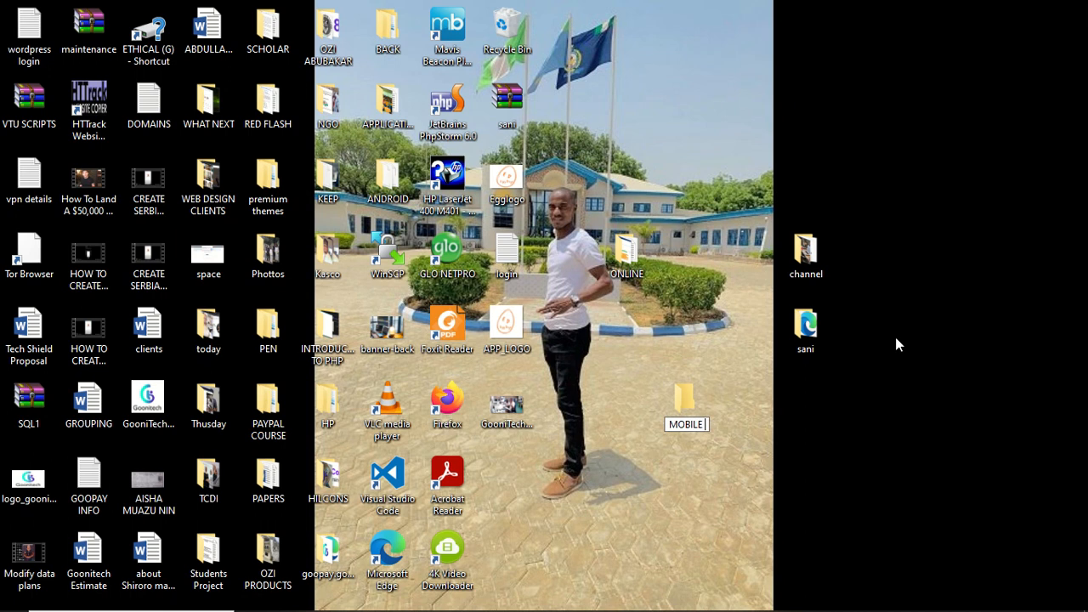
type(" APP")
key("Return")
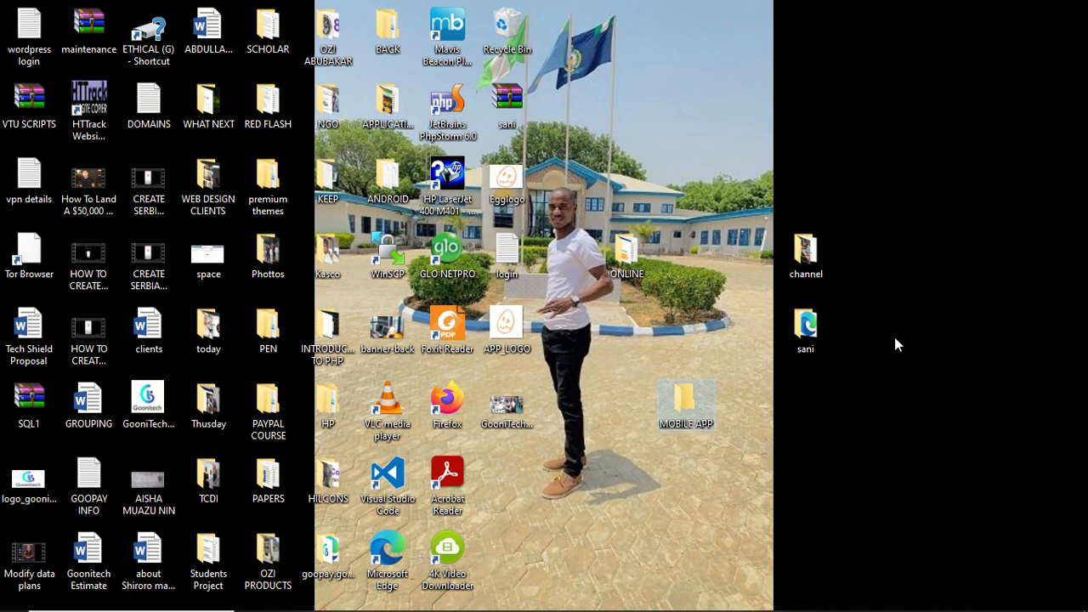
Paste the Egg Dojo 1.0 archive into the MOBILE APP folder and extract its contents there.
key("Return")
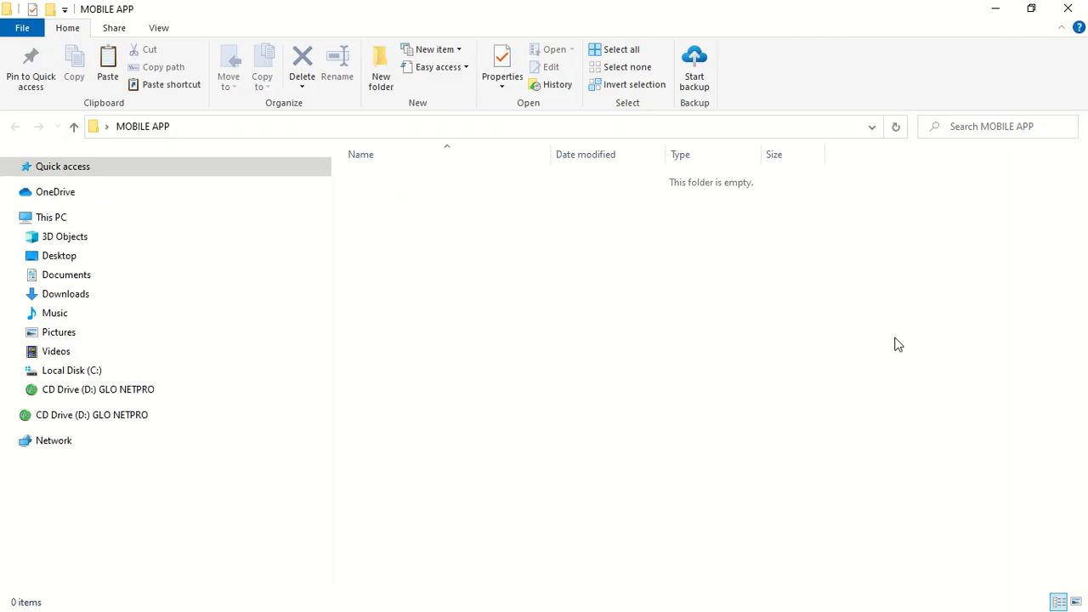
key("ctrl+v")
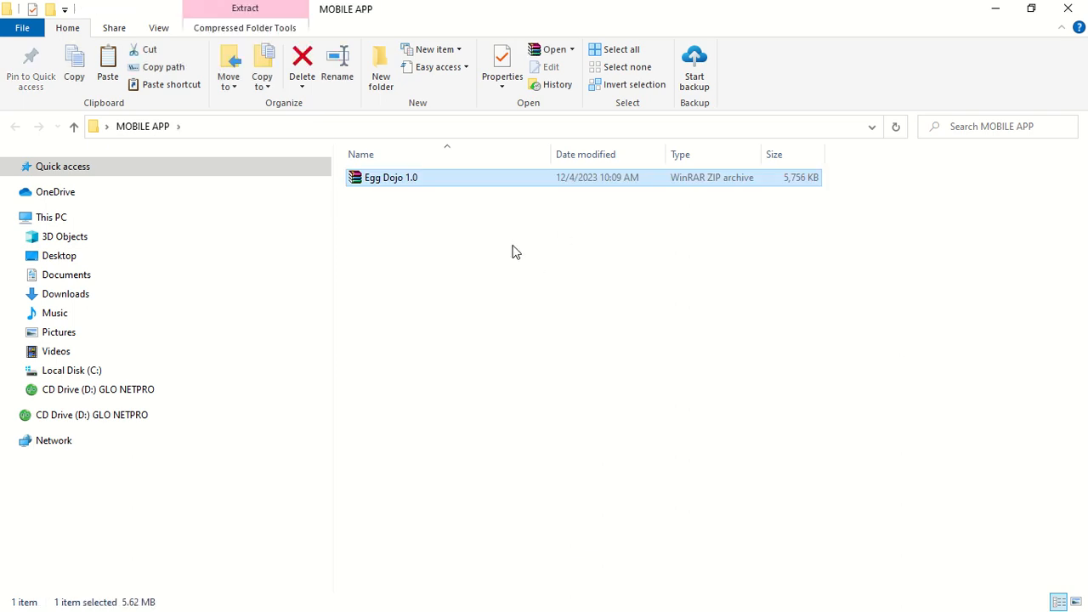
right_click(489, 188)
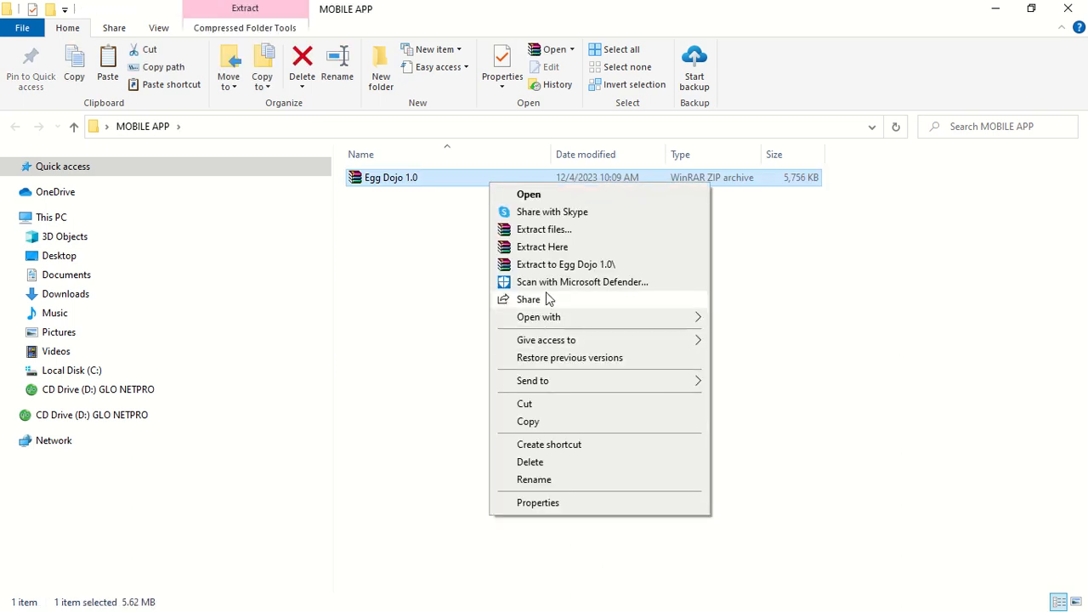
left_click(544, 252)
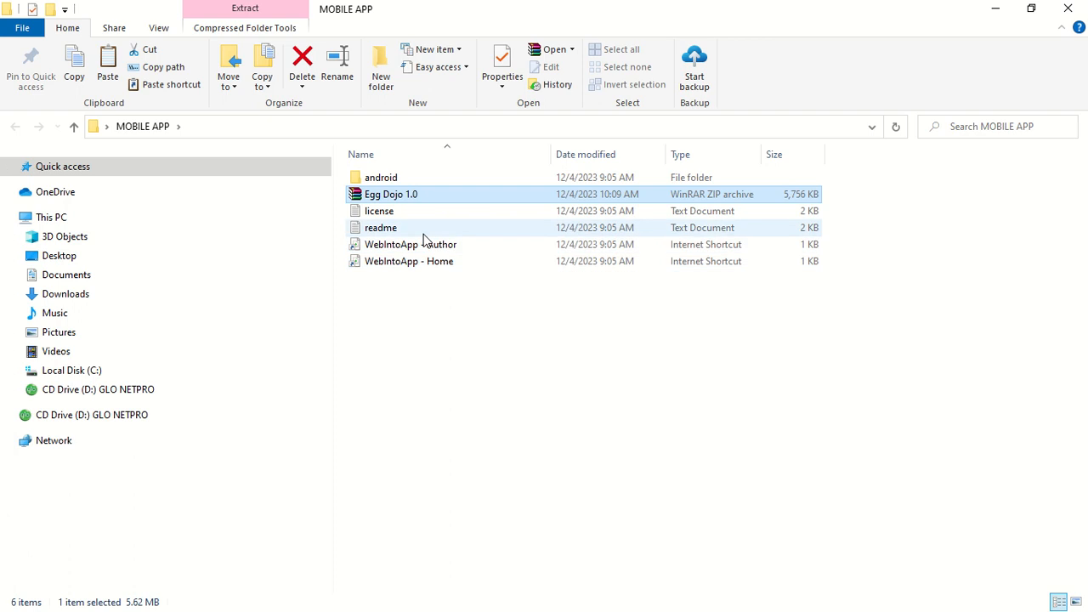
Open the extracted android folder and copy the app-release.apk file.
left_click(383, 193)
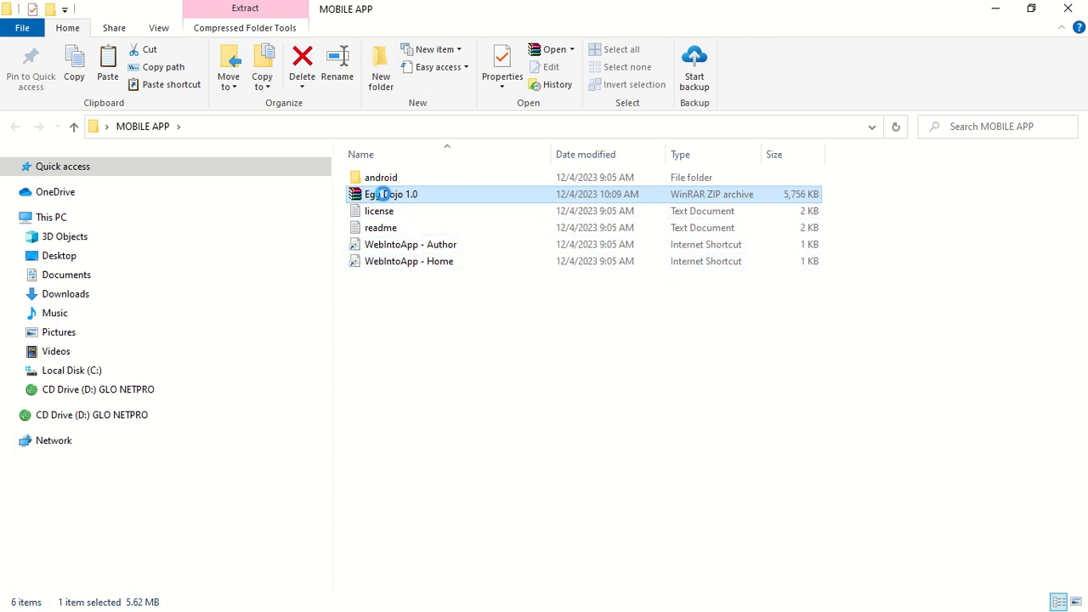
left_click(415, 222)
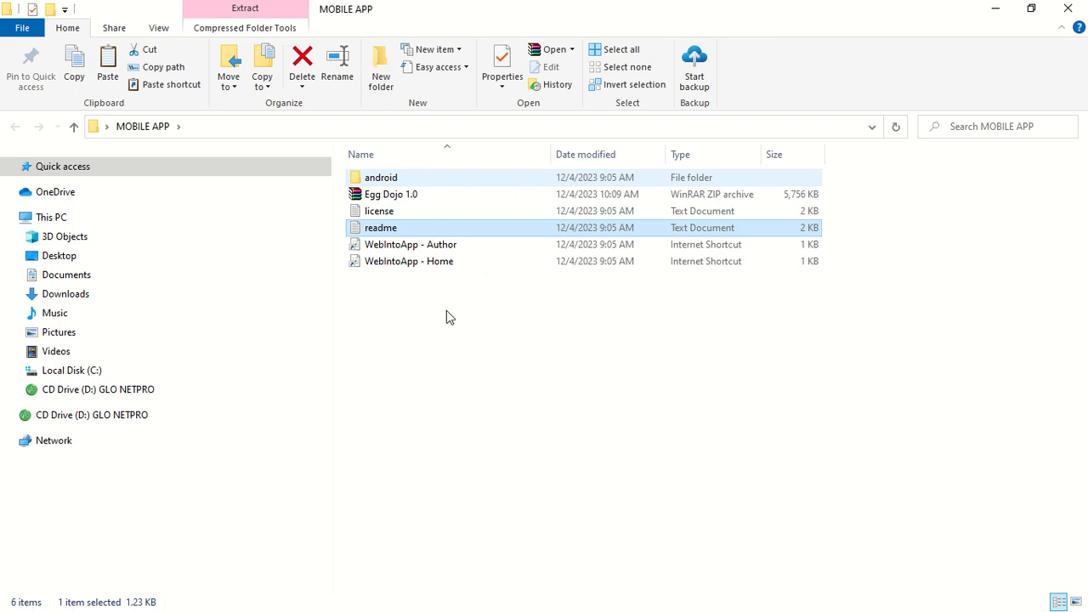
left_click(382, 178)
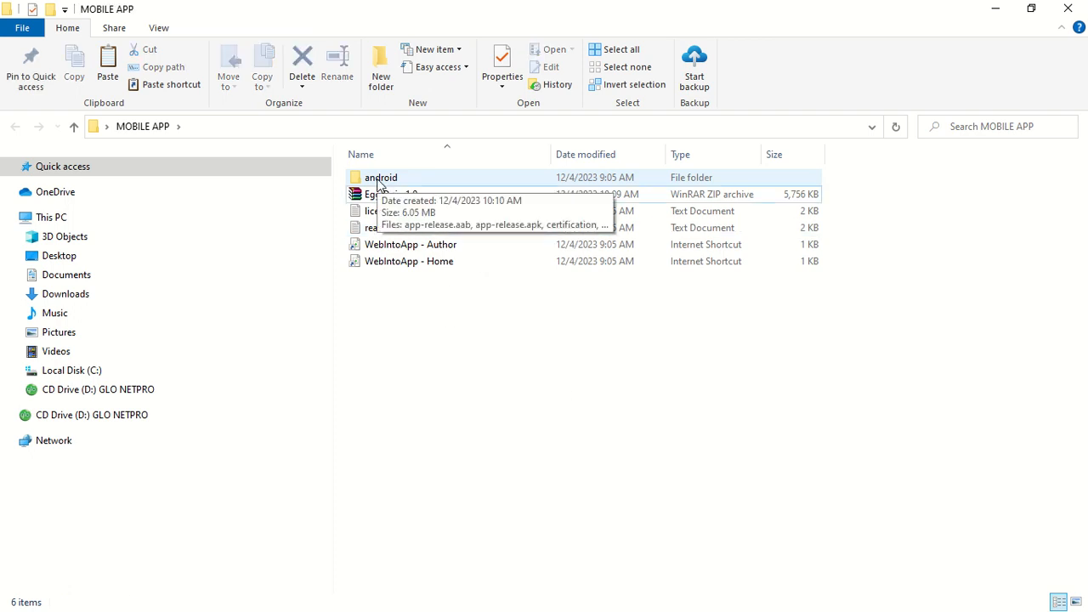
double_click(379, 180)
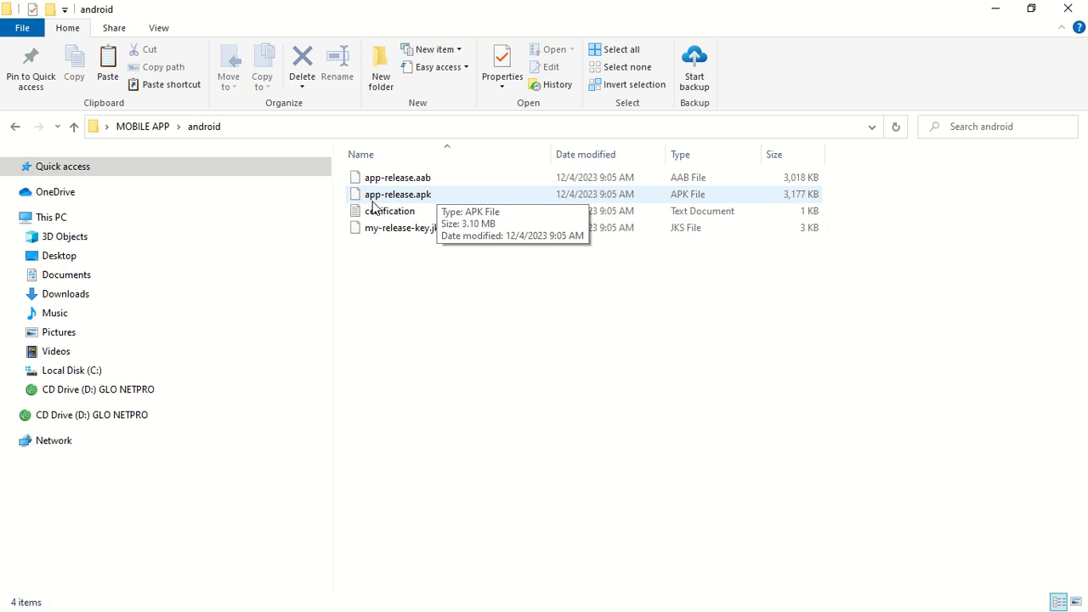
left_click(427, 198)
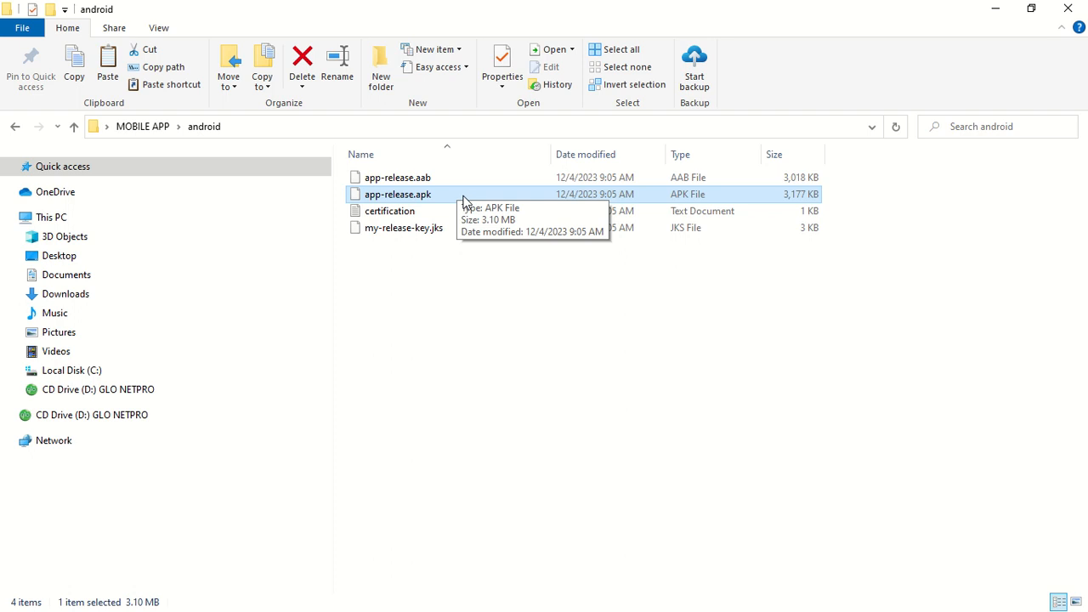
right_click(462, 195)
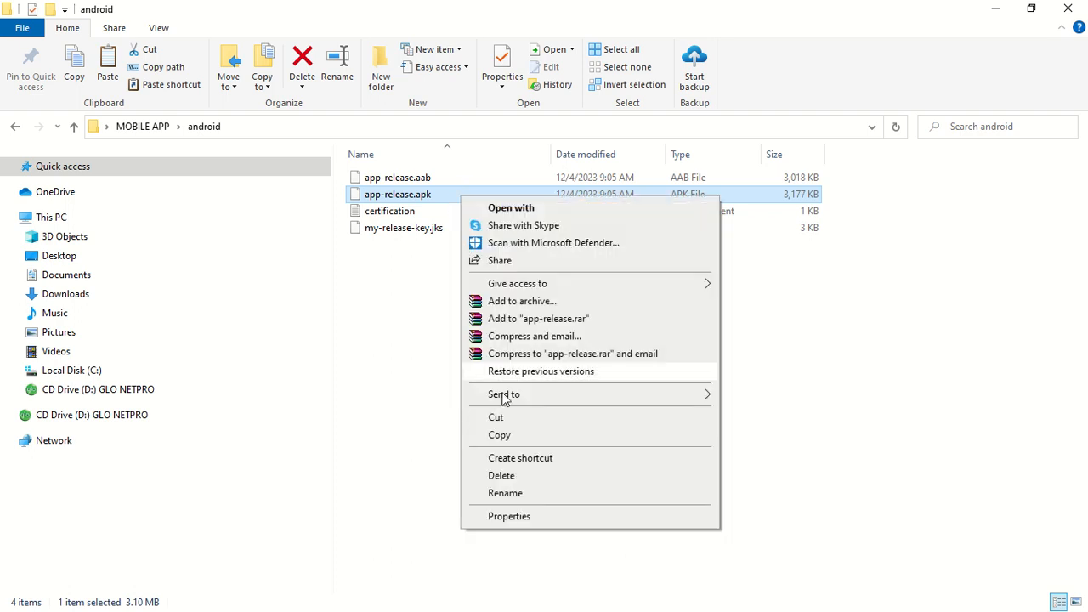
left_click(525, 435)
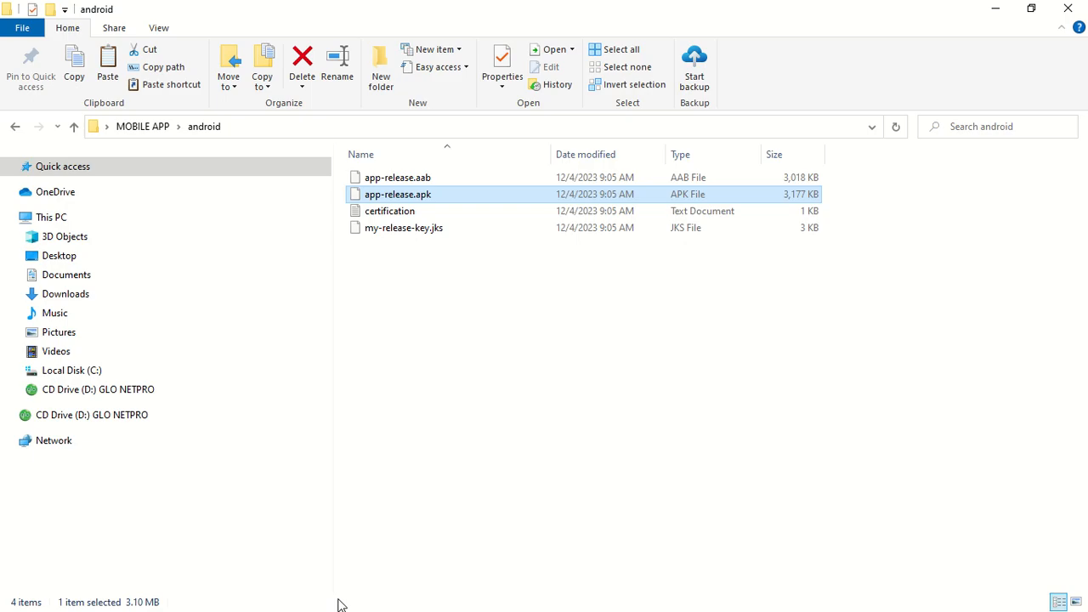
Switch to WhatsApp Web in Microsoft Edge and open the pinned chat.
key("super+d")
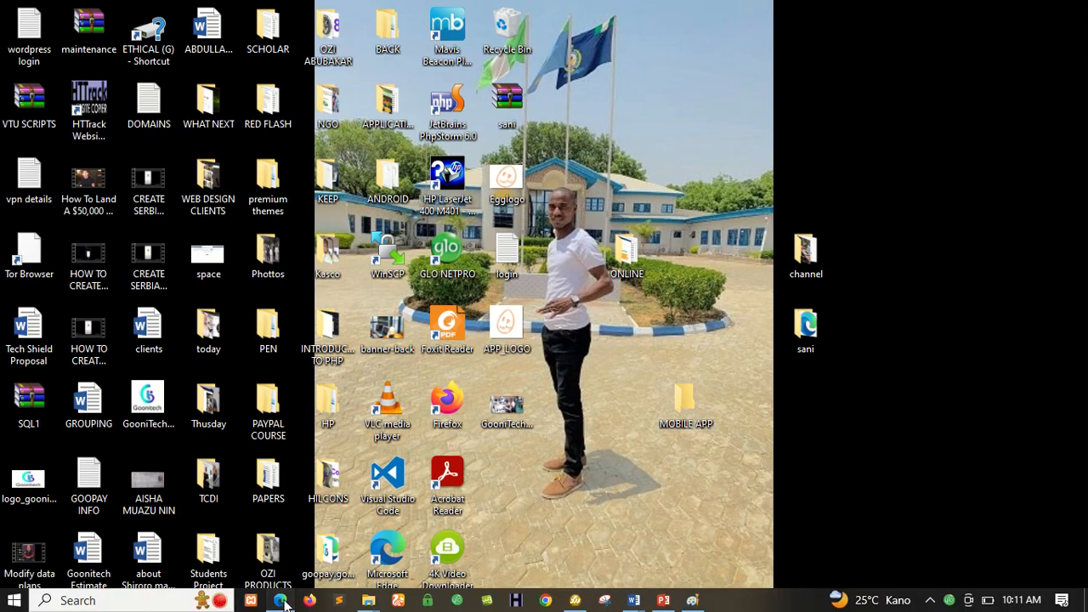
left_click(281, 601)
left_click(128, 13)
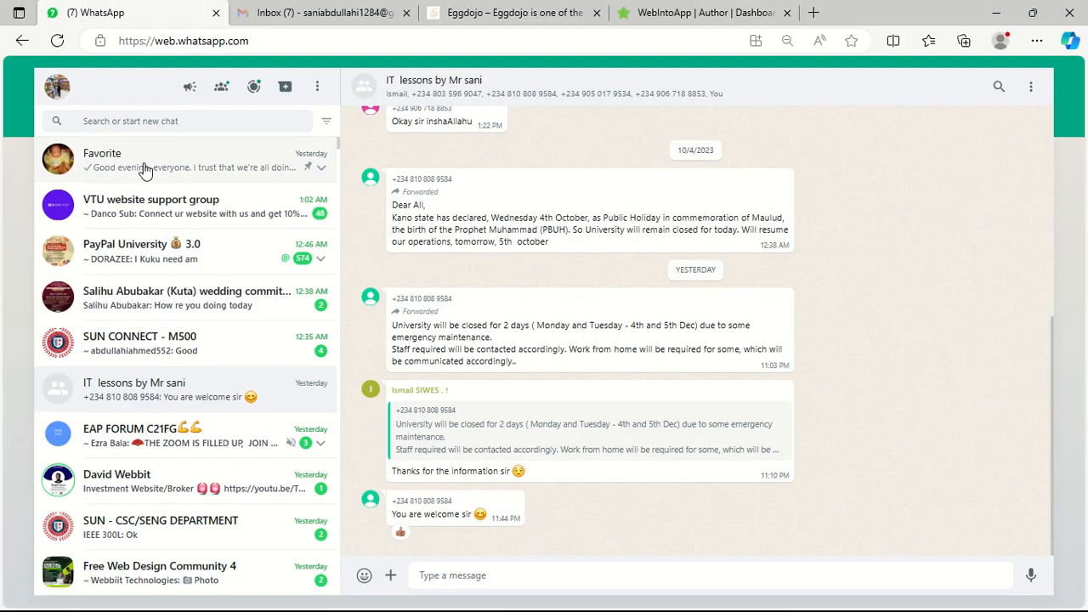
left_click(144, 170)
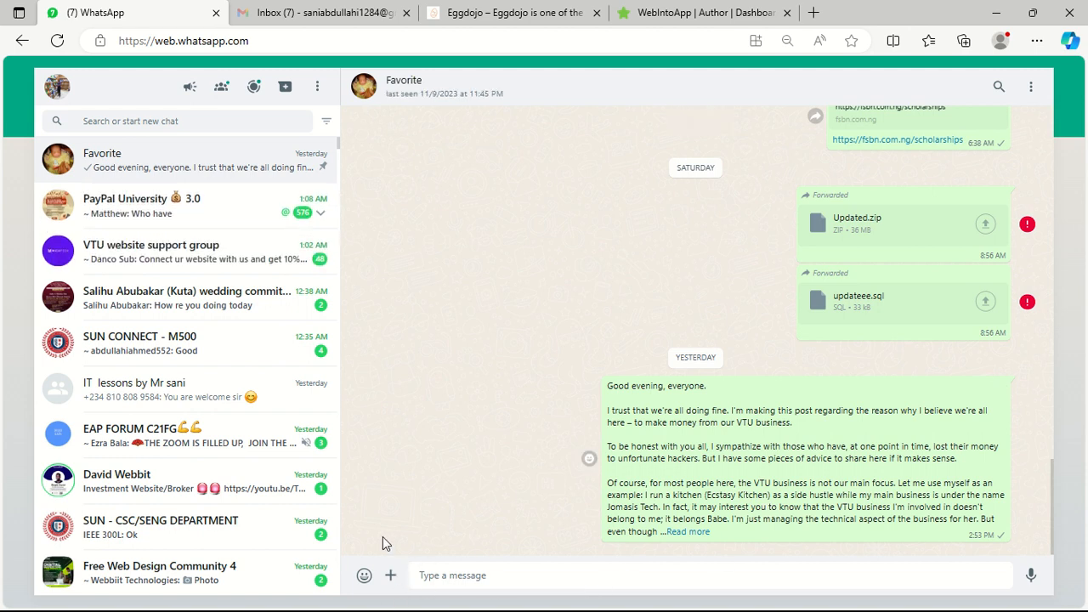
Attach app-release.apk from the desktop's MOBILE APP\android folder to the open chat as a document.
left_click(391, 577)
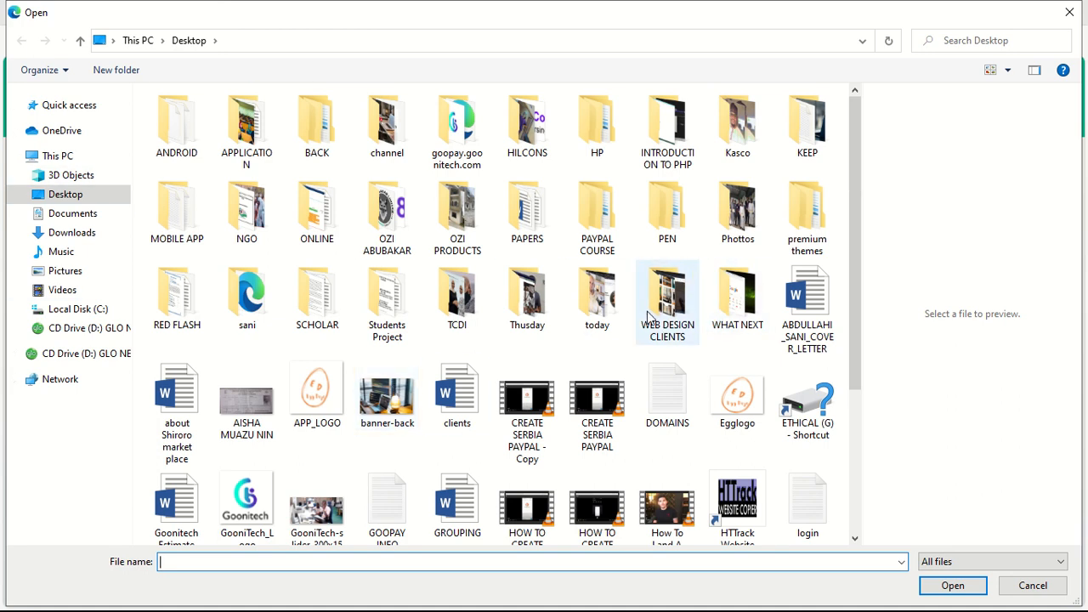
double_click(177, 232)
double_click(211, 116)
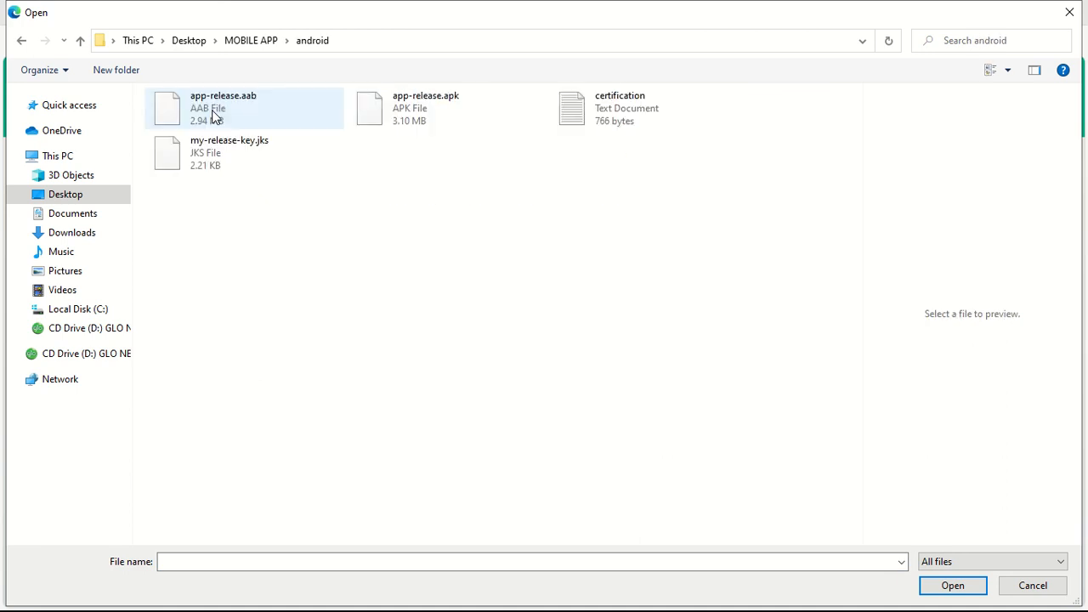
left_click(431, 123)
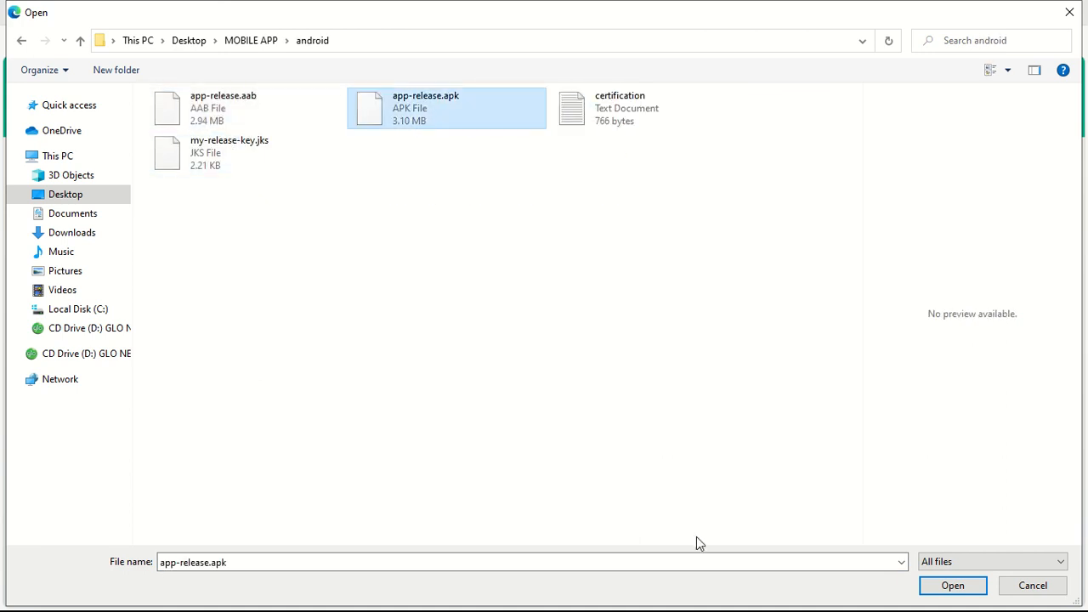
left_click(961, 585)
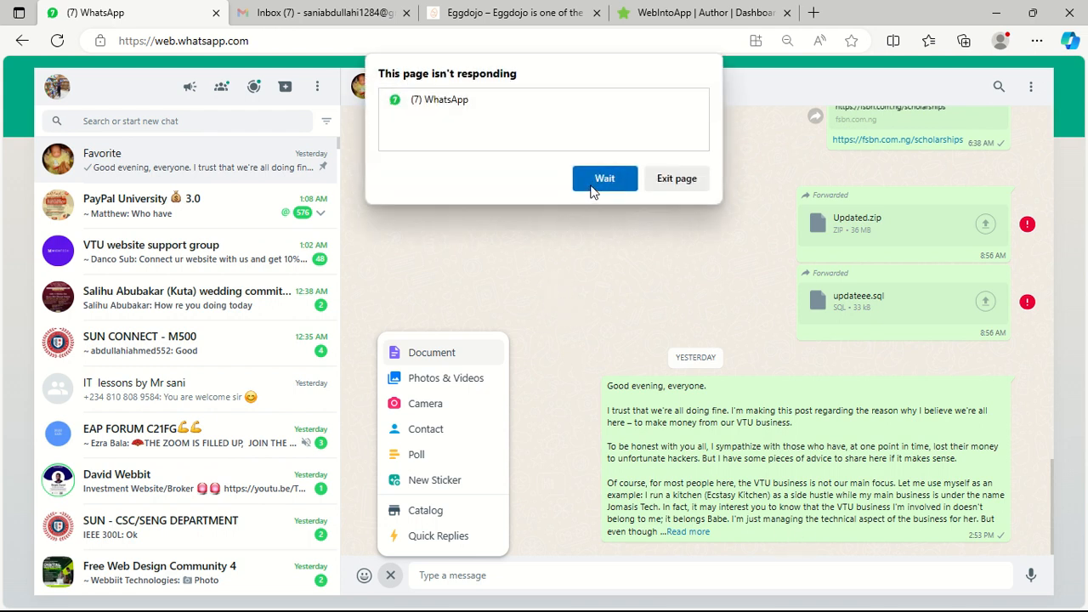
Keep waiting for the unresponsive WhatsApp page and send the attached app-release.apk.
left_click(591, 183)
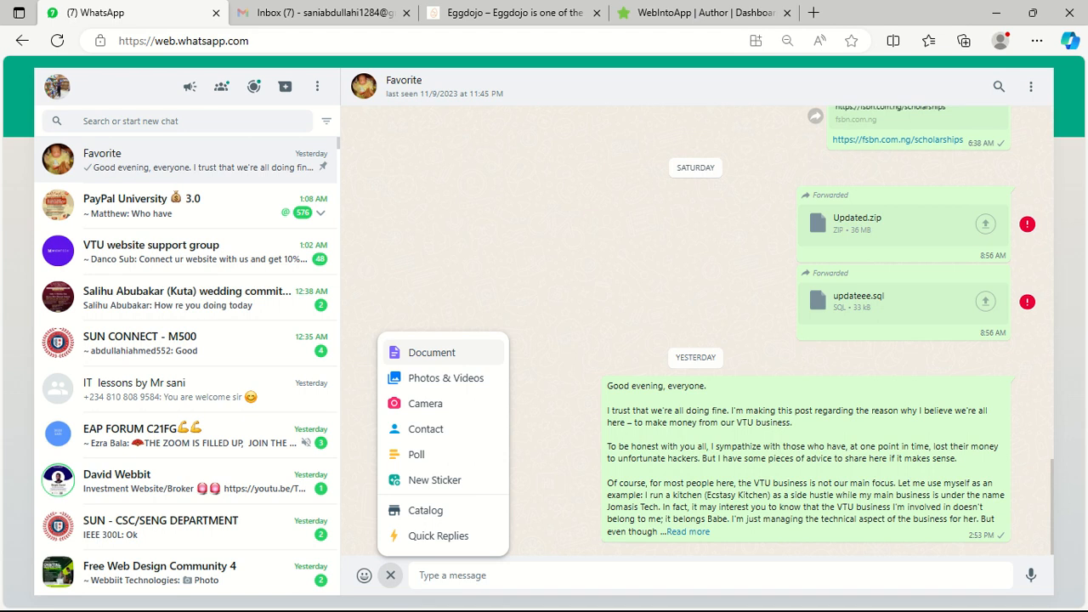
left_click(406, 479)
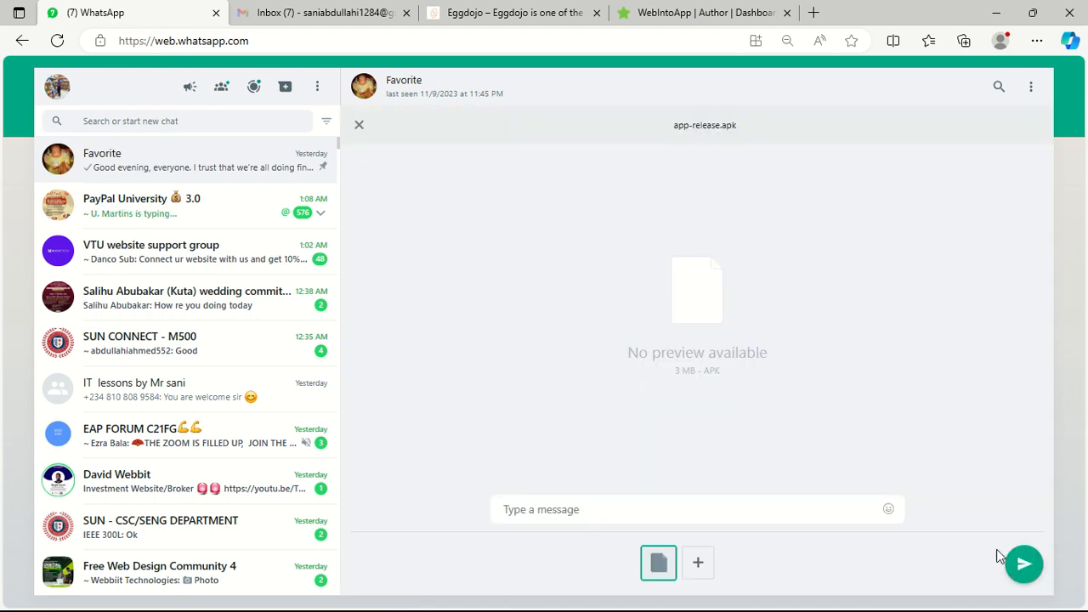
left_click(1020, 565)
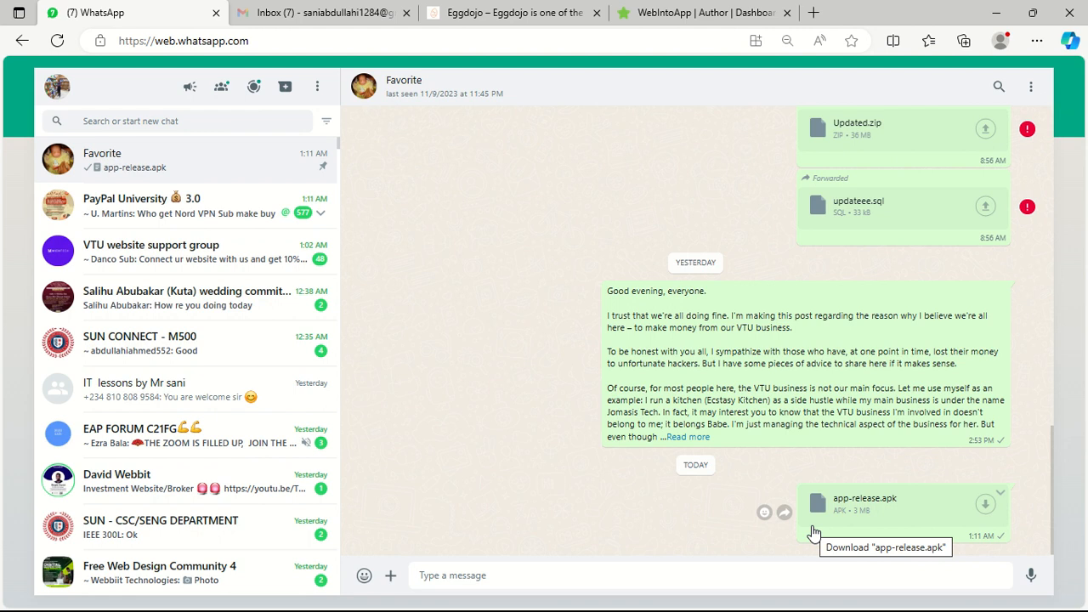
Switch to Paint to view the Goonitech-banner image.
key("super+d")
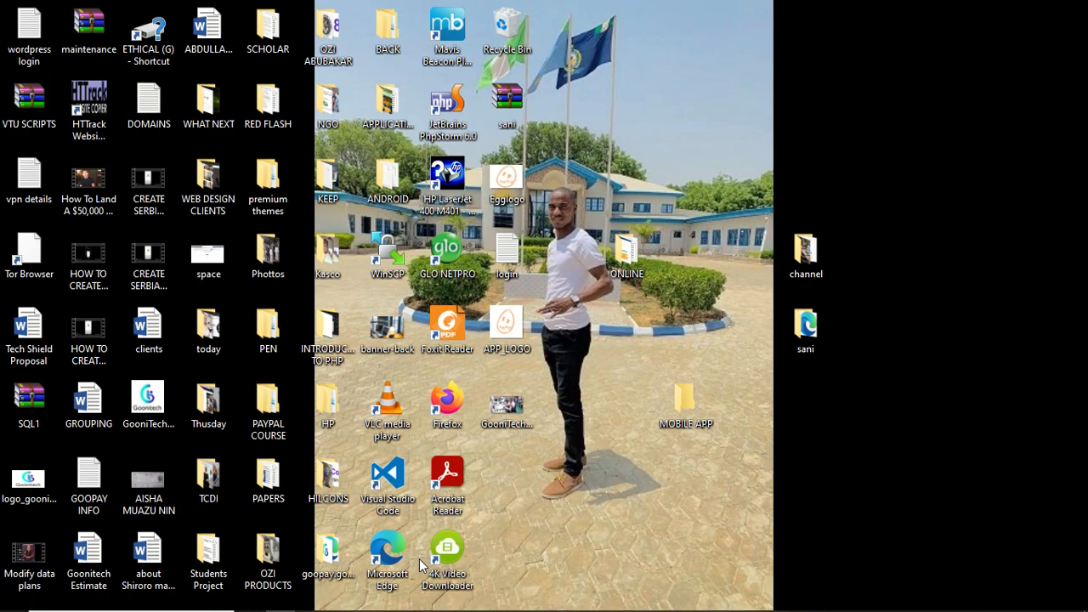
mouse_move(599, 606)
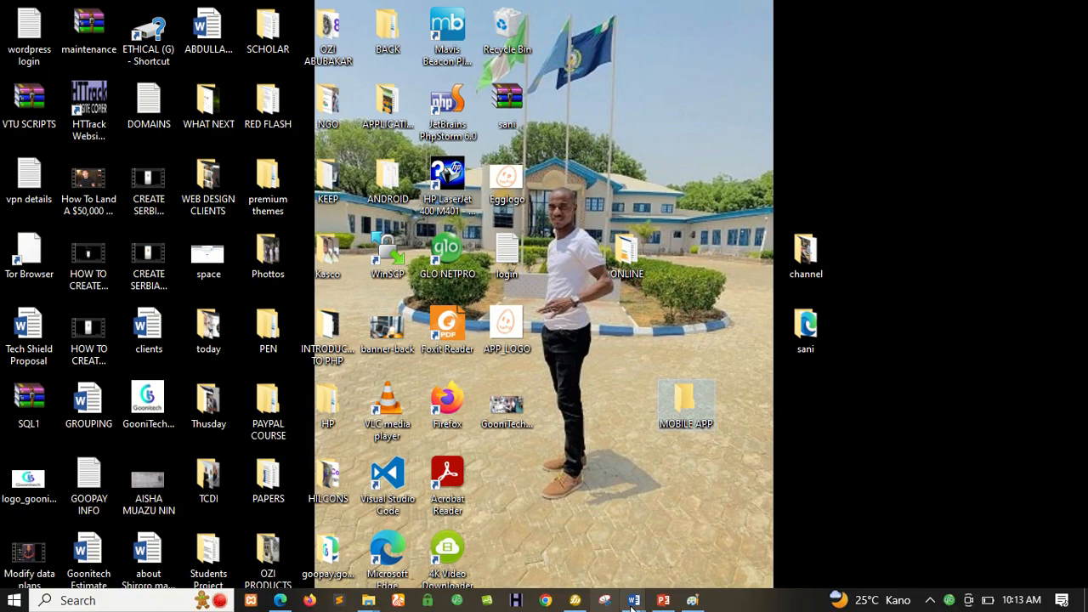
left_click(694, 600)
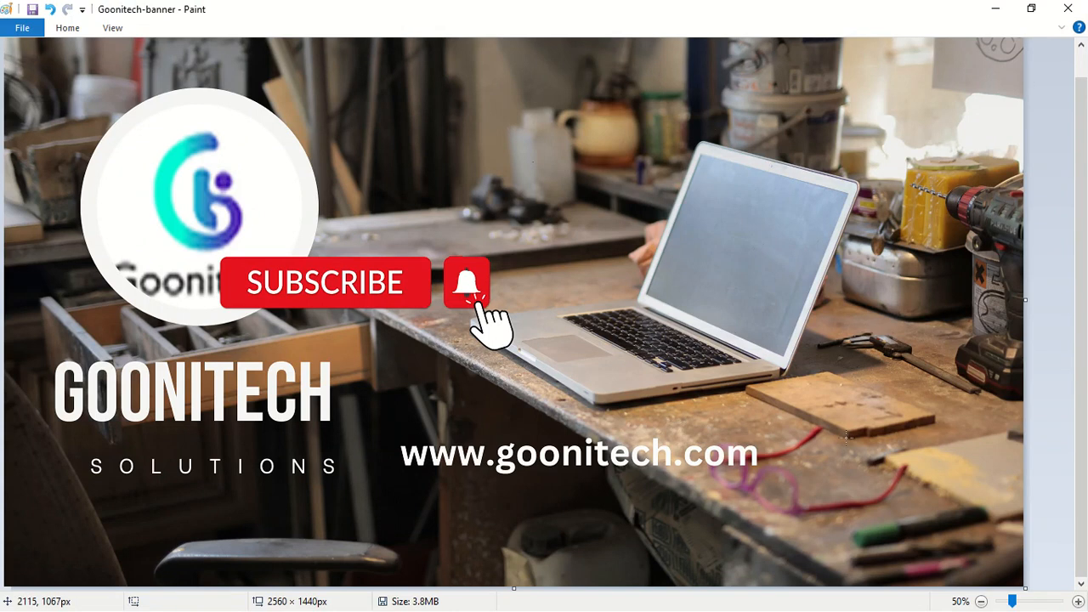